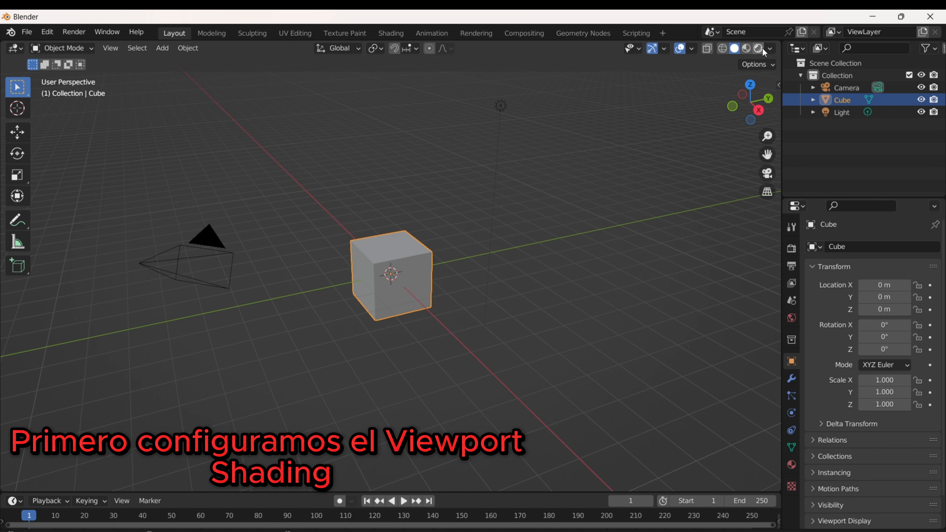
Set the viewport shading to dark MatCap lighting and enable the Shadow and Cavity options.
left_click(769, 48)
left_click(754, 146)
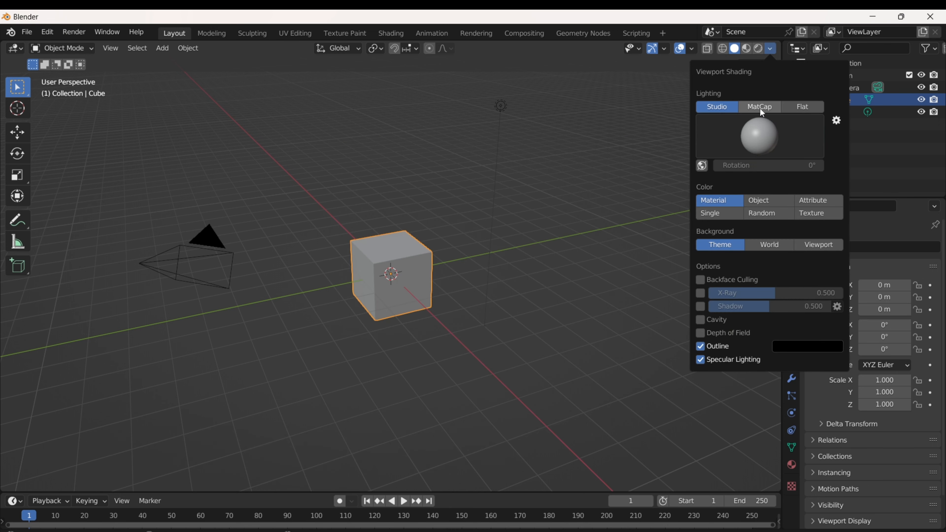
left_click(759, 106)
left_click(760, 139)
left_click(620, 180)
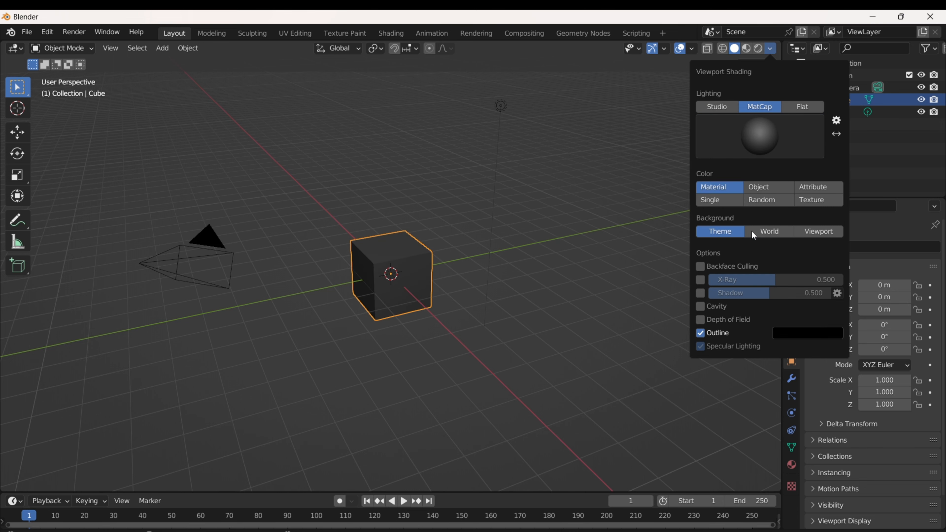
left_click(701, 294)
left_click(703, 304)
Delete the default camera and light from the scene.
middle_click_drag(447, 288, 452, 126)
left_click(450, 120)
key("x")
left_click(450, 121)
left_click(521, 74)
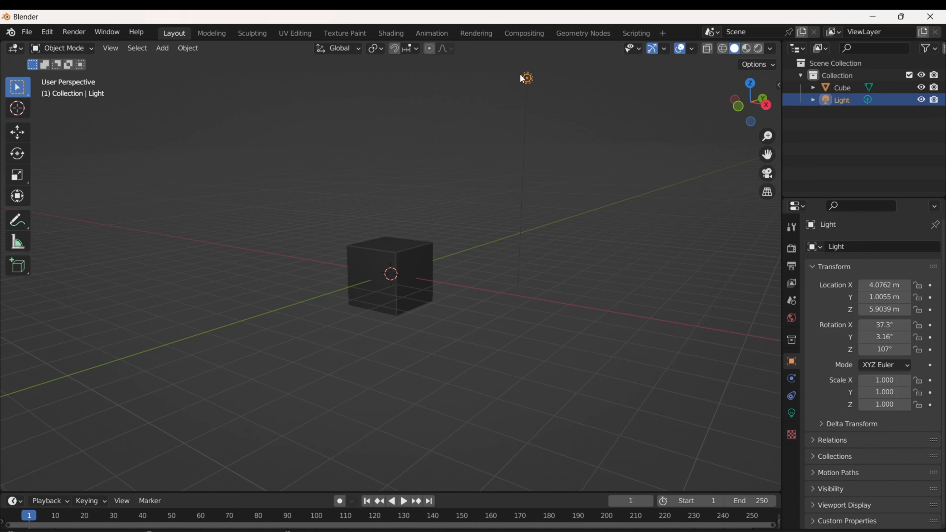
key("x")
left_click(520, 73)
In front view, flatten the default cube along the Z axis to a scale of about 0.33.
middle_click_drag(388, 186, 467, 193)
scroll(420, 264, "up", 5)
left_click(410, 267)
key("KP_1")
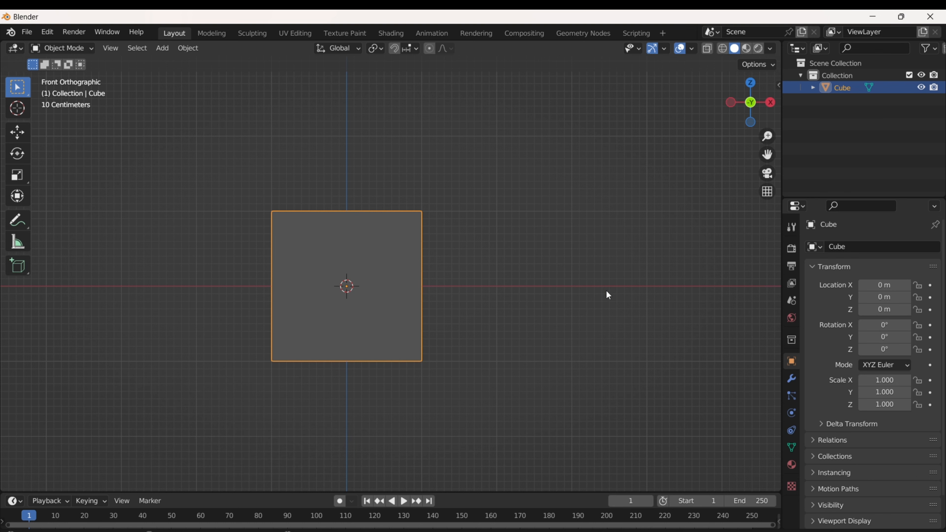
scroll(476, 343, "up", 2)
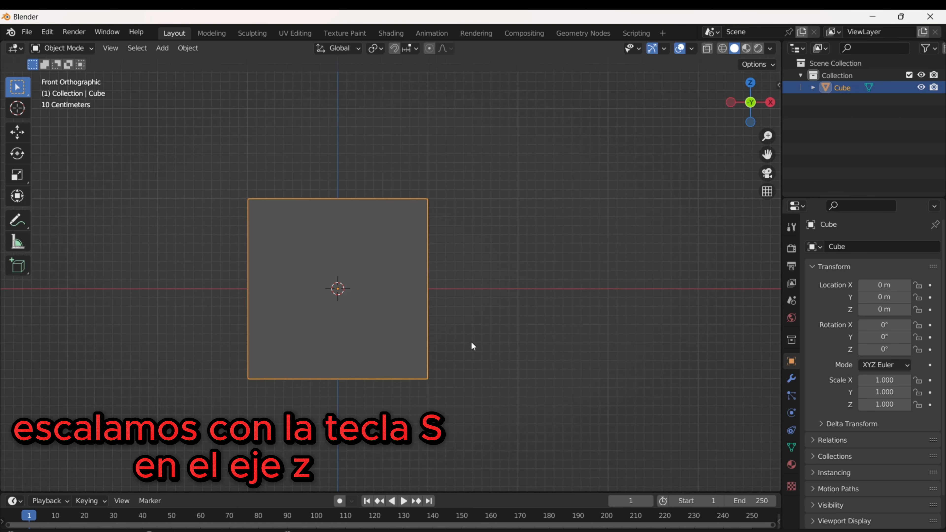
key("s")
key("z")
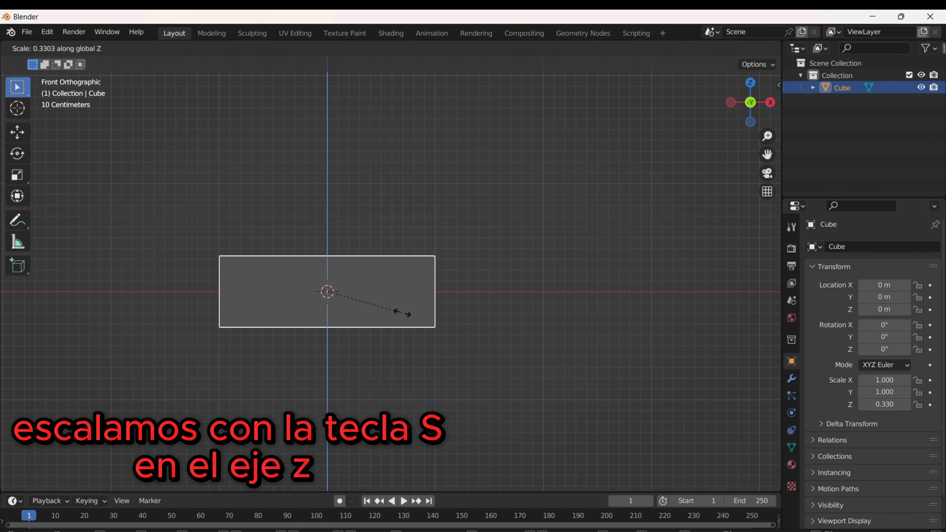
left_click(402, 313)
Move the flattened cube down along the Z axis by about 0.65 m.
key("g")
key("z")
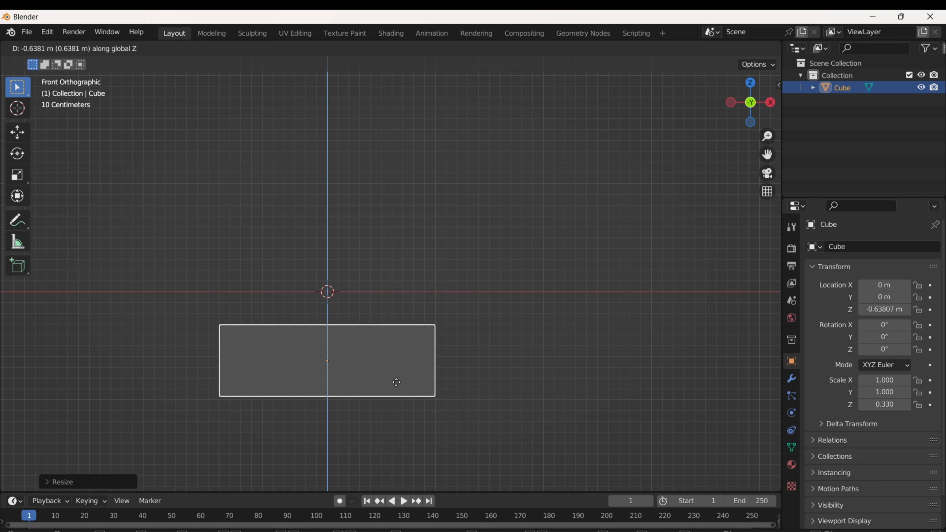
left_click(395, 382)
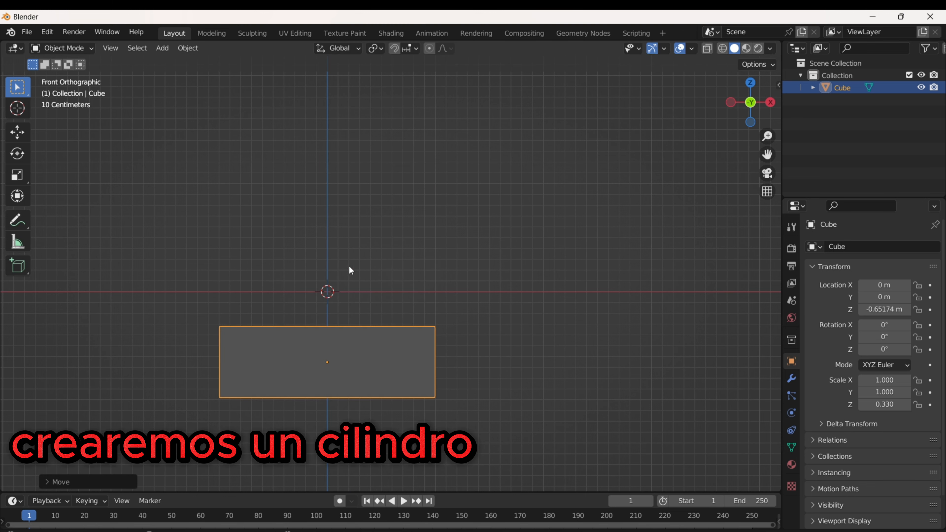
Add a cylinder mesh at the origin with 34 vertices.
key("shift+a")
mouse_move(349, 266)
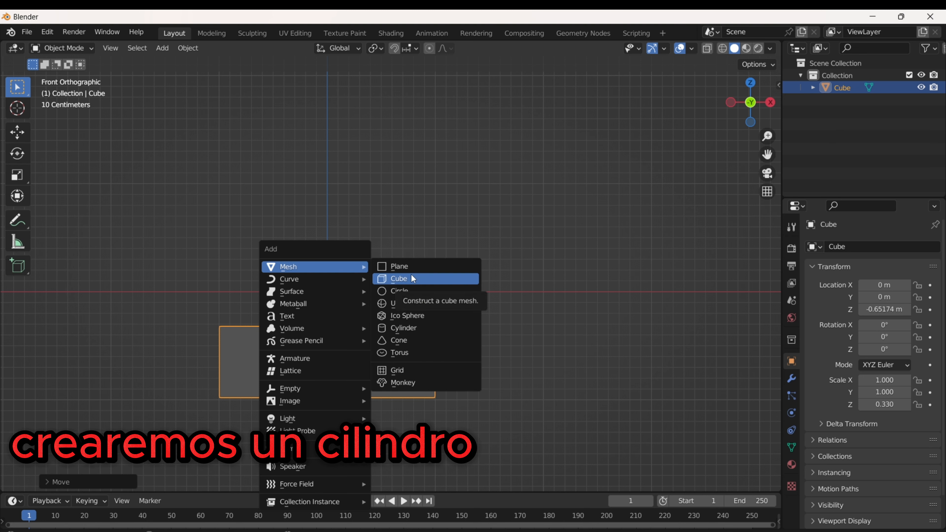
left_click(414, 326)
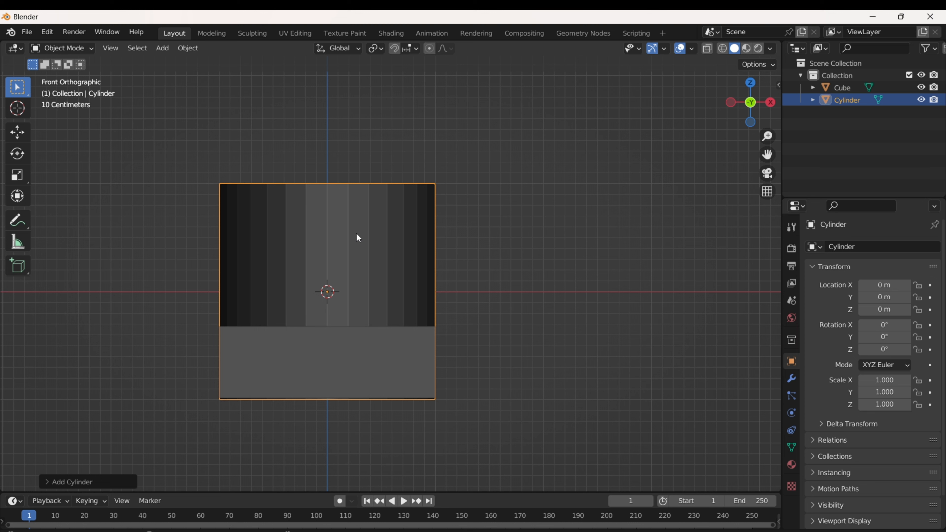
left_click(49, 482)
left_click(179, 334)
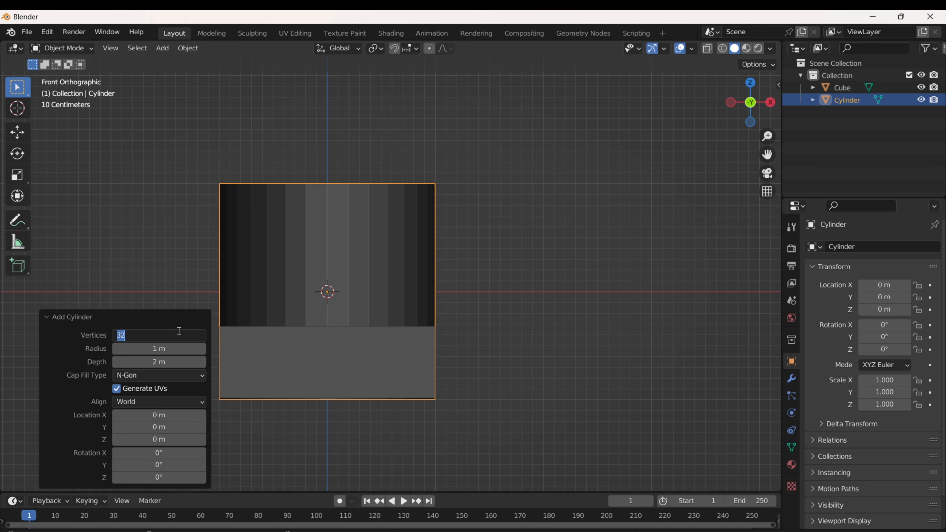
key("Return")
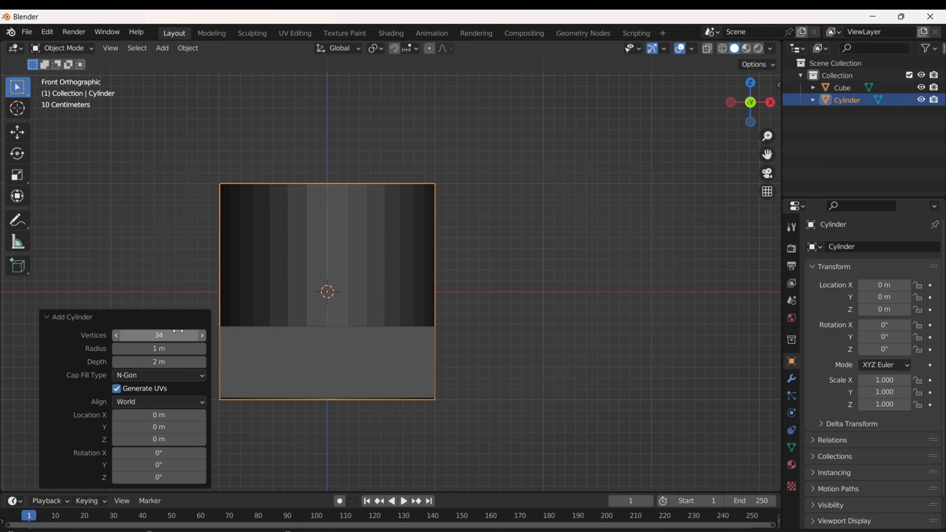
Scale the cylinder down uniformly to about 0.73 so it is narrower than the base block.
scroll(463, 225, "down", 5)
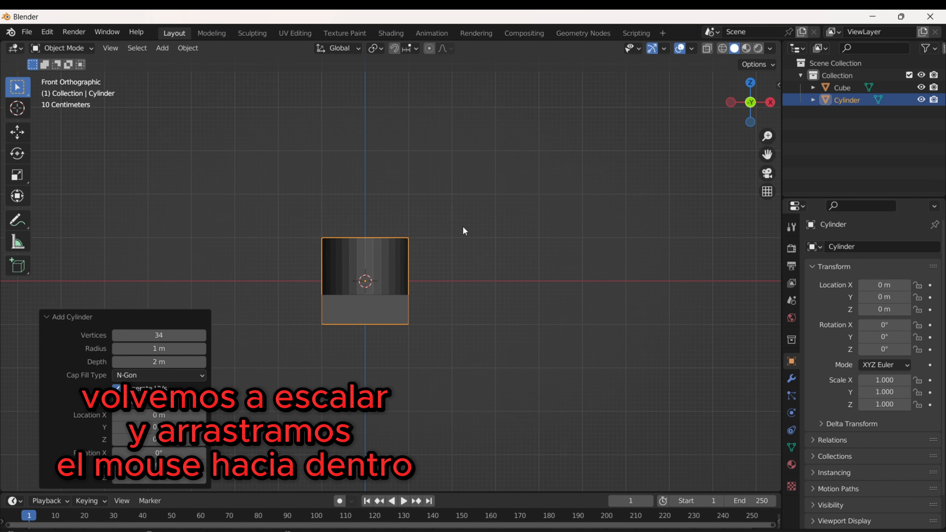
left_click(619, 299)
key("s")
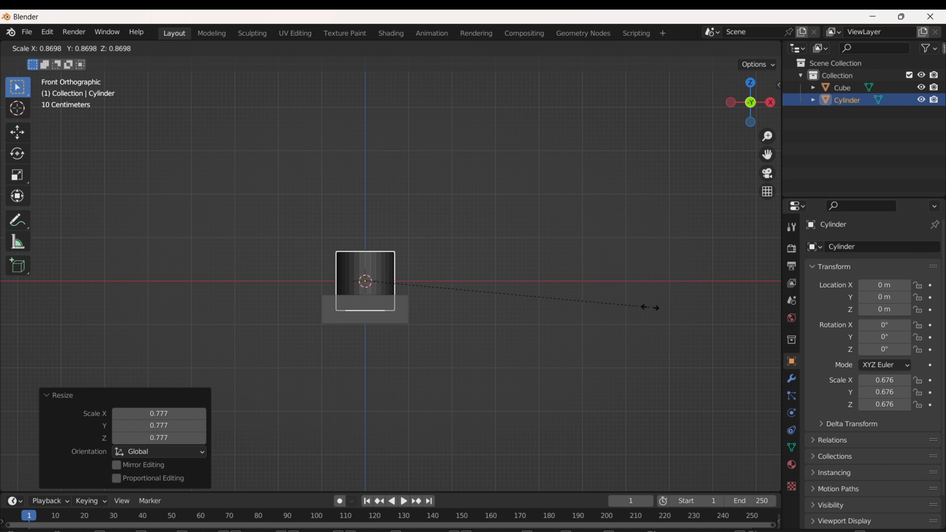
left_click(674, 308)
Raise the cylinder along the Z axis to about 5.5 m above the origin.
scroll(484, 254, "down", 2)
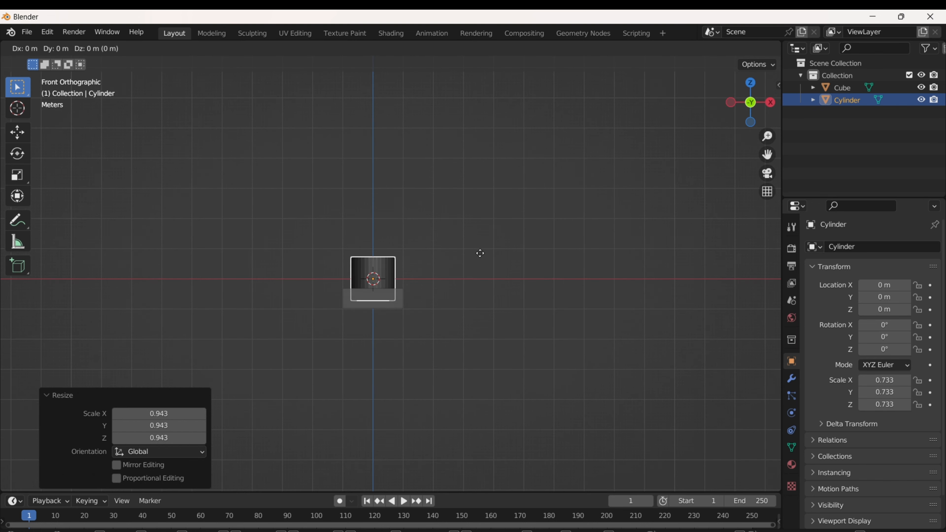
key("g")
key("z")
left_click(487, 112)
scroll(482, 121, "down", 2)
Stretch the cylinder along Z by a factor of about 8.13 so its lower end meets the base block.
key("s")
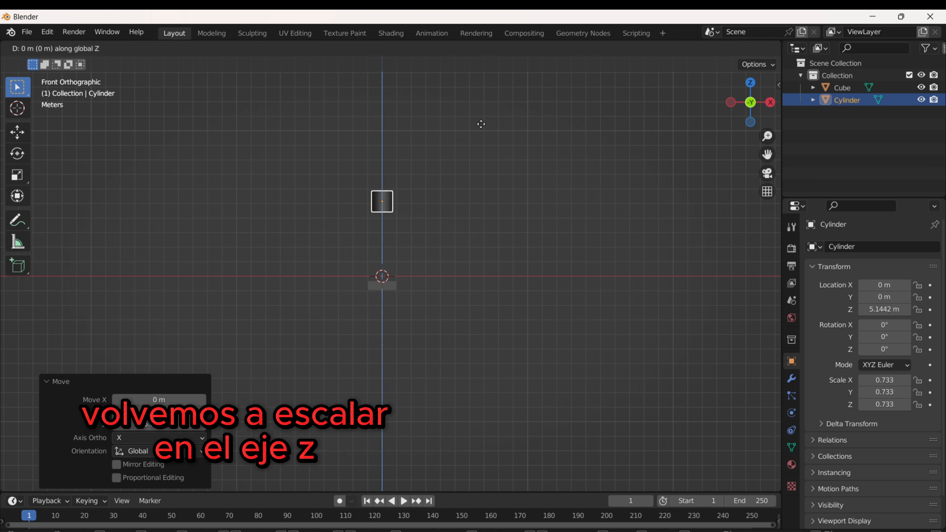
key("z")
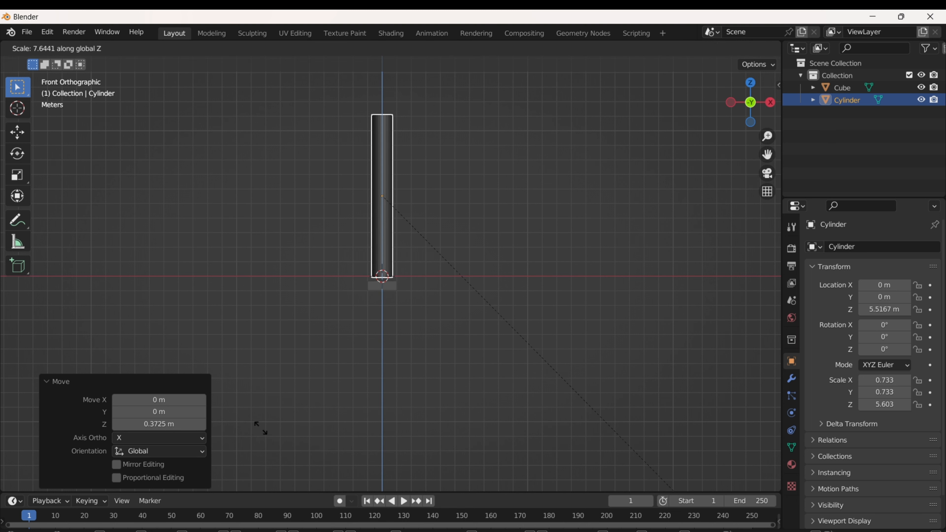
left_click(321, 449)
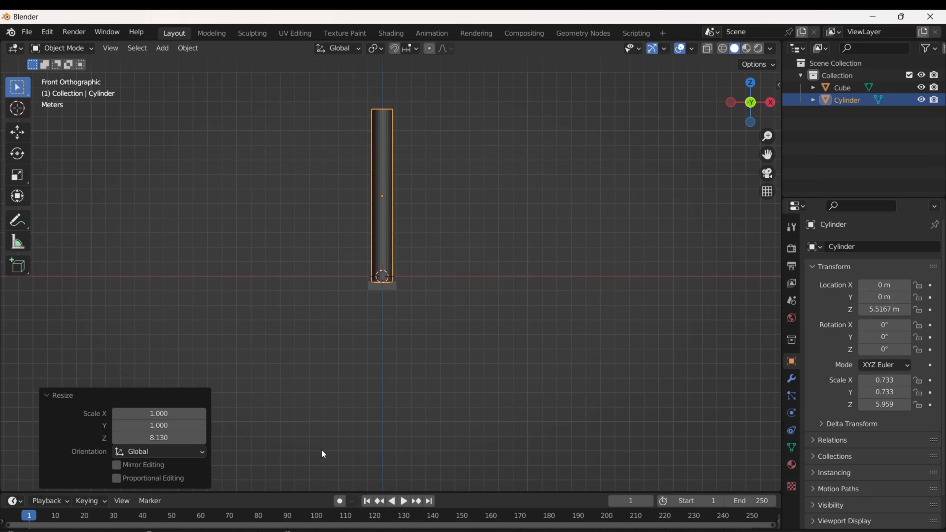
In Edit Mode, add one centred loop cut around the cylinder and bevel it with a 0.97 m width, reaching close to both ends.
scroll(497, 199, "up", 4)
middle_click_drag(478, 202, 525, 308, "shift")
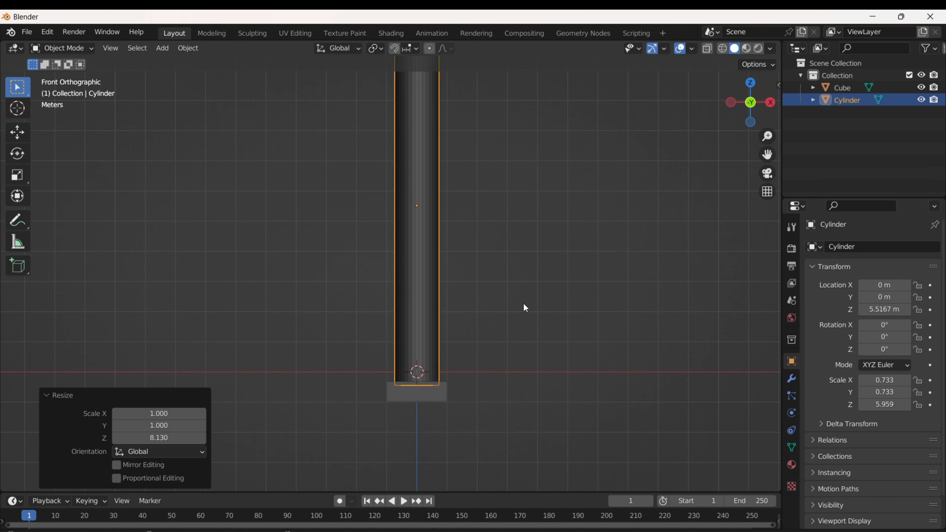
middle_click_drag(485, 210, 506, 305, "shift")
scroll(476, 279, "up", 1)
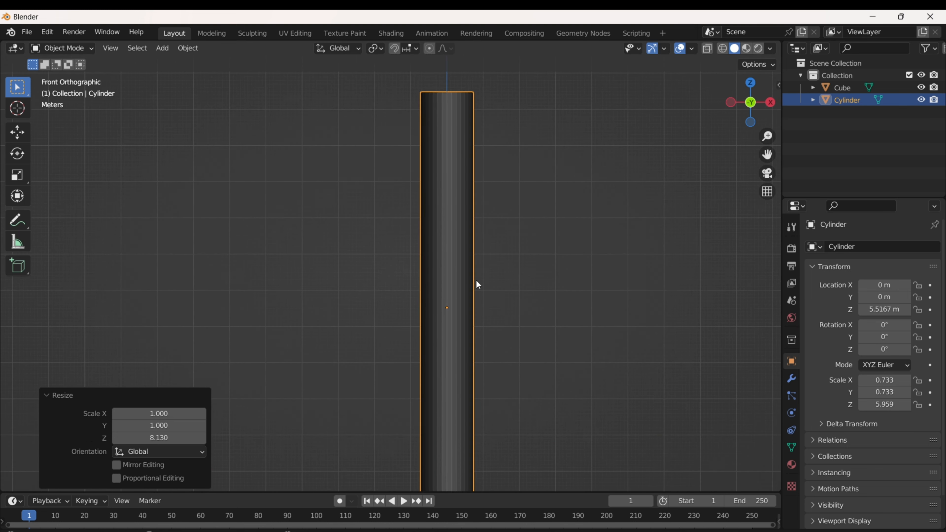
scroll(488, 271, "down", 2)
mouse_move(487, 268)
middle_mouse_down("shift")
mouse_move(478, 240)
mouse_move(474, 268)
middle_mouse_up("shift")
key("Tab")
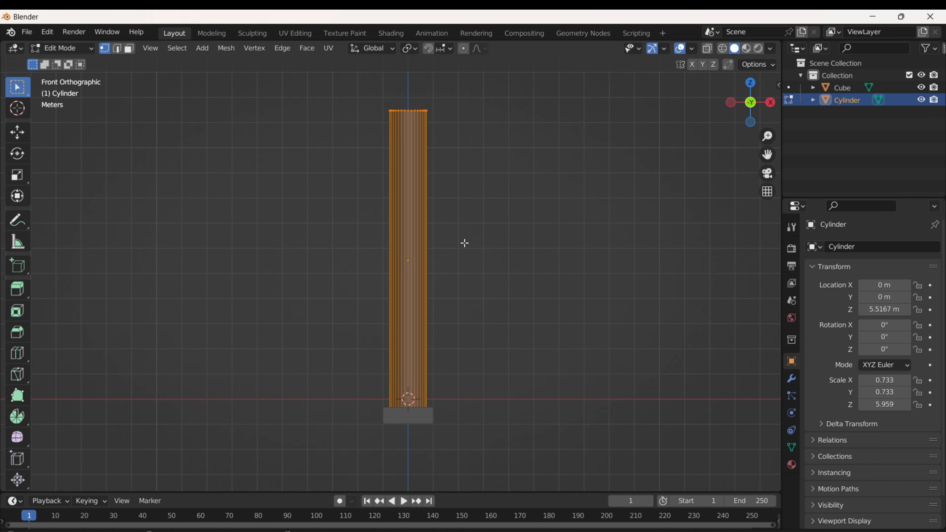
left_click(428, 245)
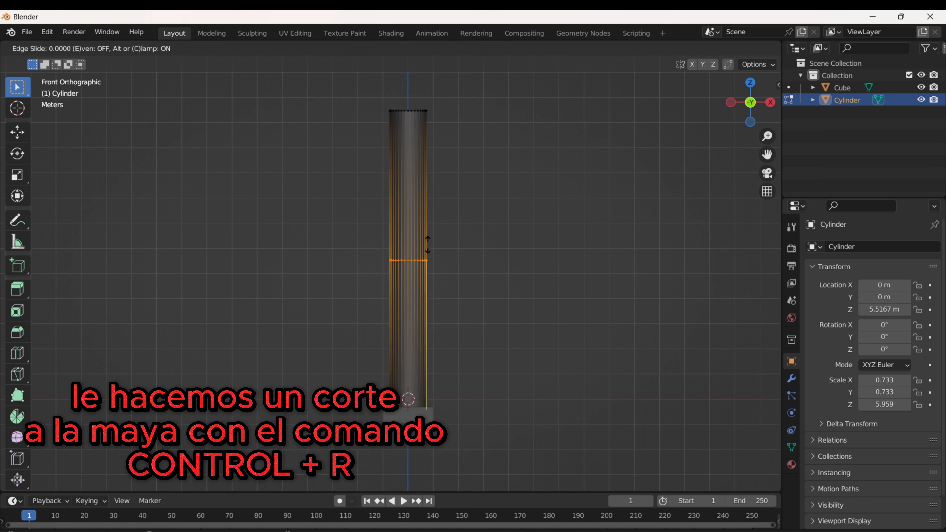
left_click(428, 244)
key("ctrl+b")
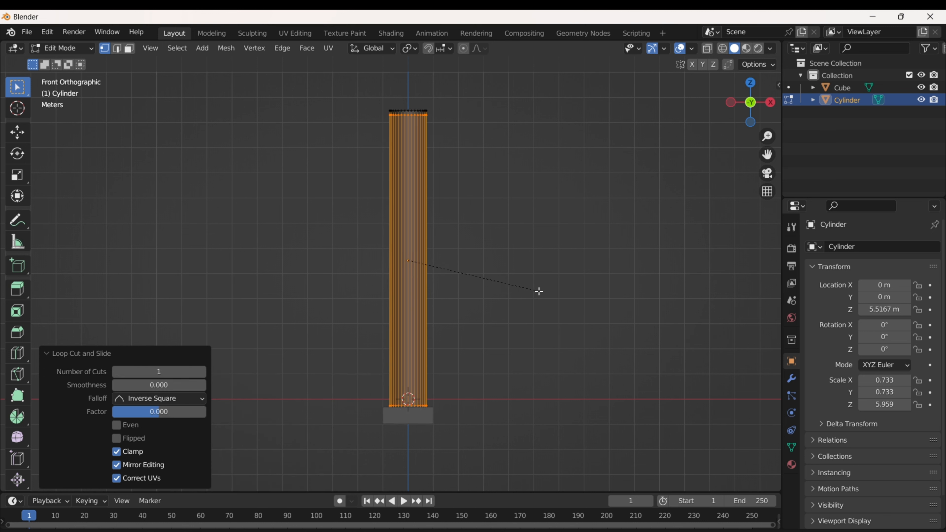
left_click(539, 291)
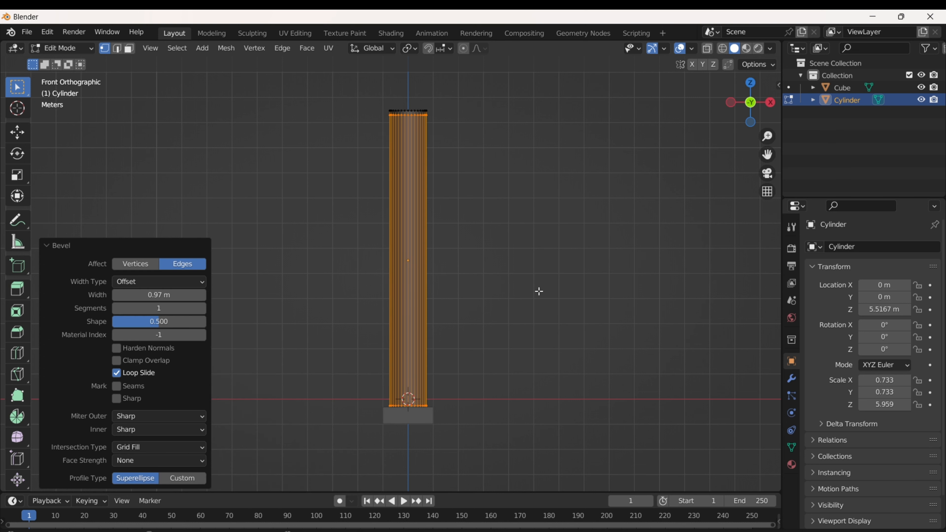
Select every other long vertical face around the cylinder between the two bevelled edge loops.
key("3")
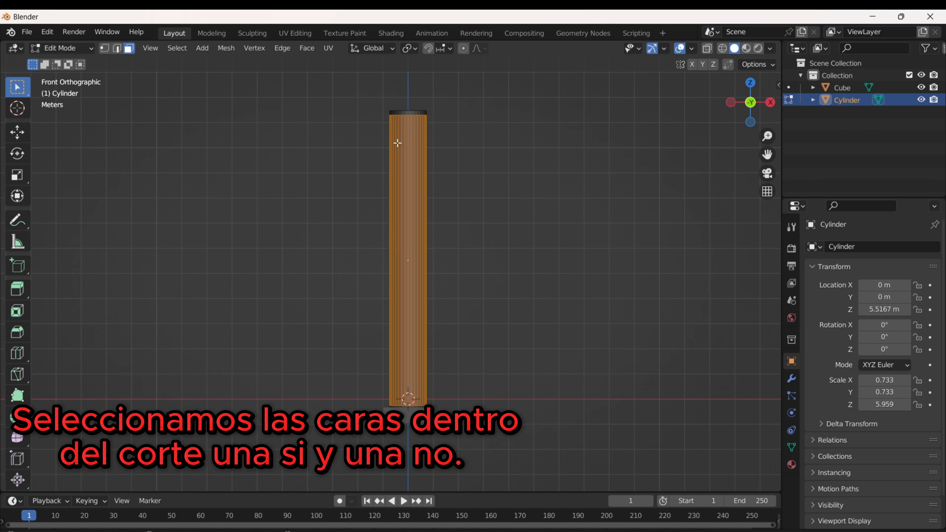
scroll(397, 141, "up", 4)
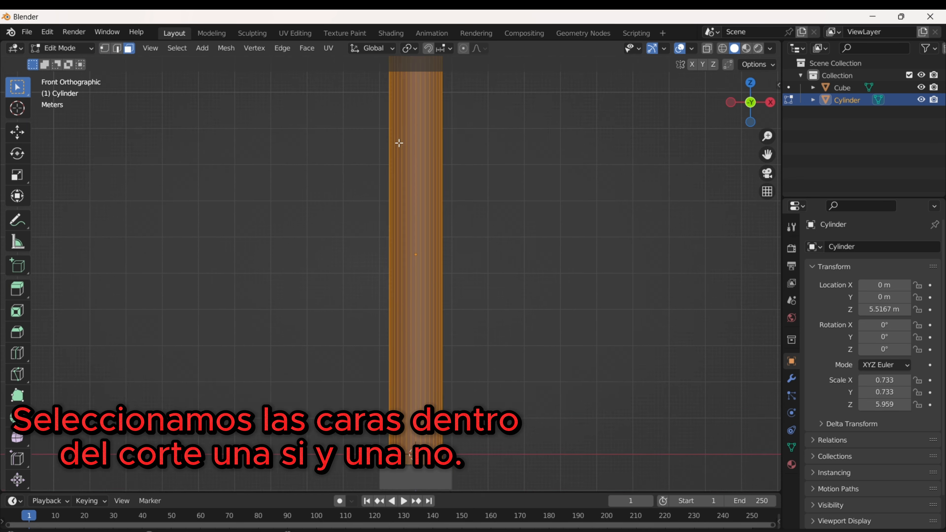
left_click(421, 180)
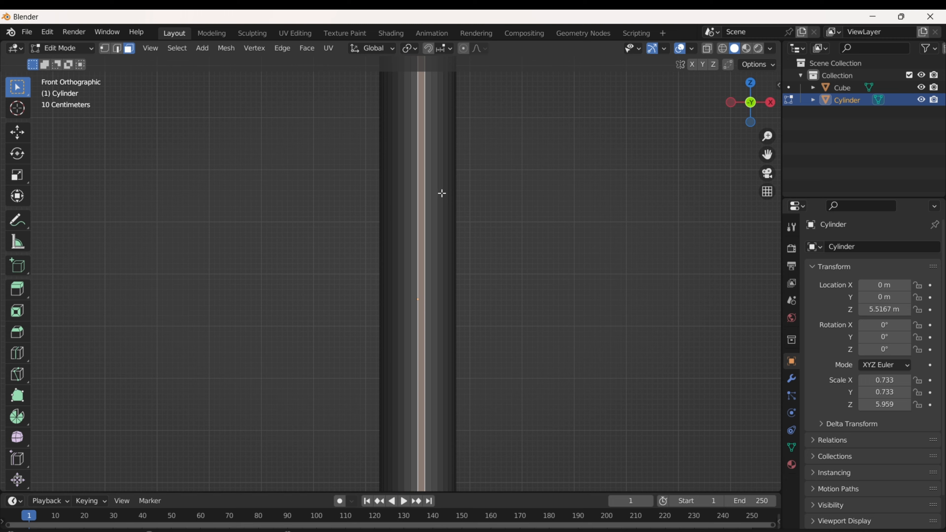
middle_click_drag(452, 195, 359, 286)
middle_click_drag(336, 252, 427, 240)
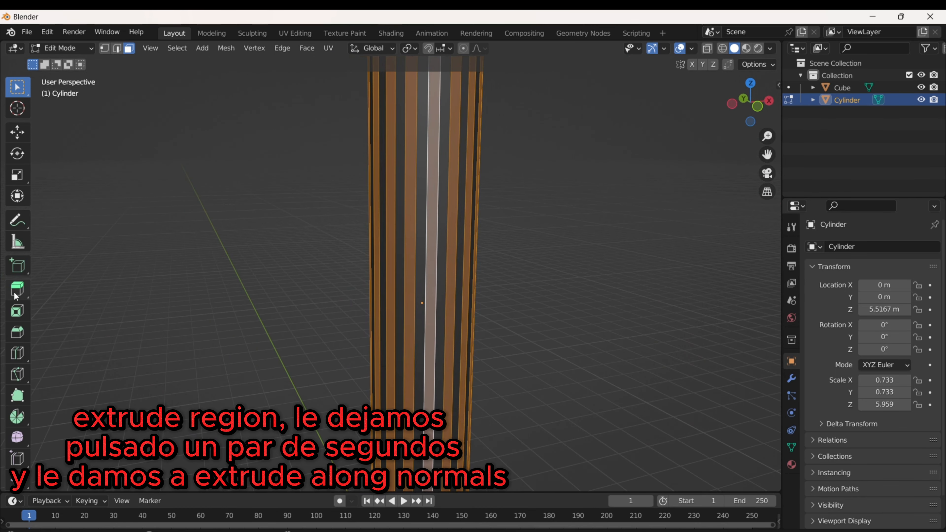
Extrude the selected faces along their normals to form the column's flutes, and return to Object Mode in front view.
left_click_drag(15, 296, 102, 344)
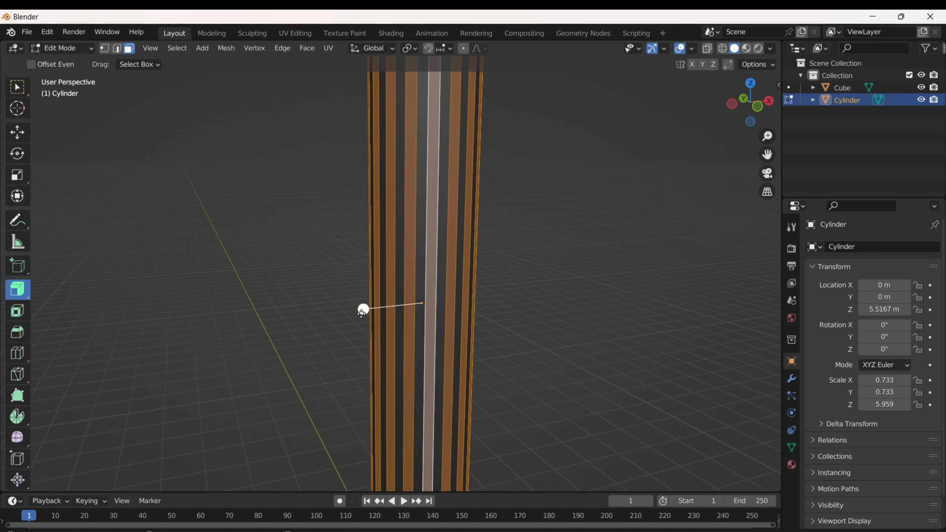
left_click_drag(362, 310, 397, 338)
middle_click_drag(397, 338, 431, 248)
key("Tab")
scroll(431, 247, "down", 5)
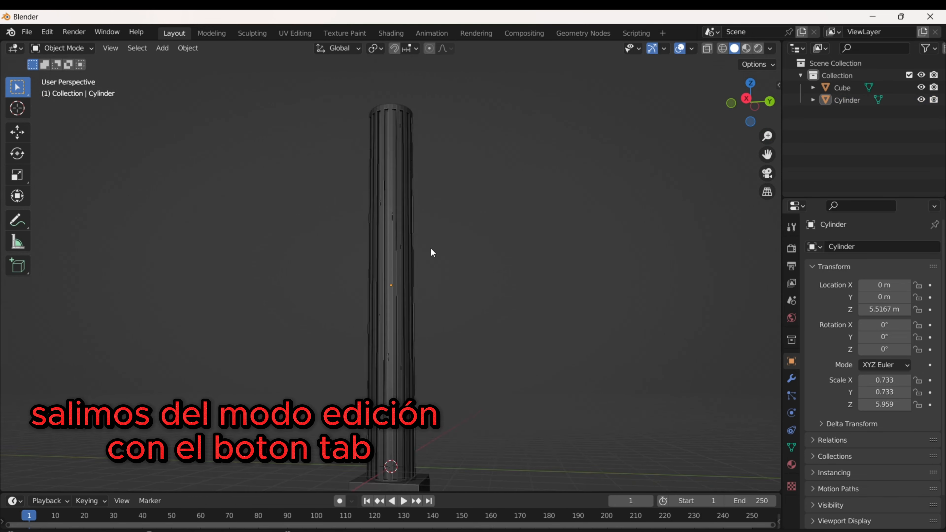
key("KP_1")
scroll(414, 275, "up", 5)
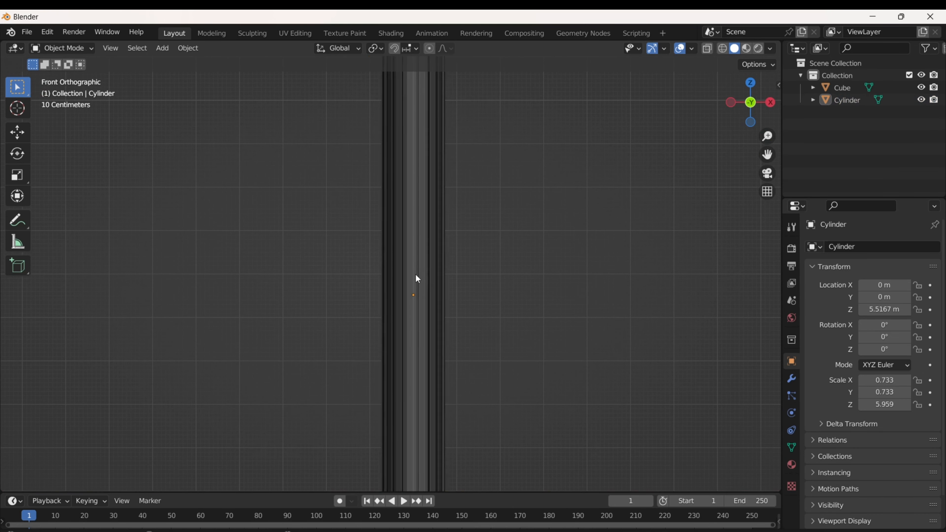
left_click(415, 273)
key("s")
key("z")
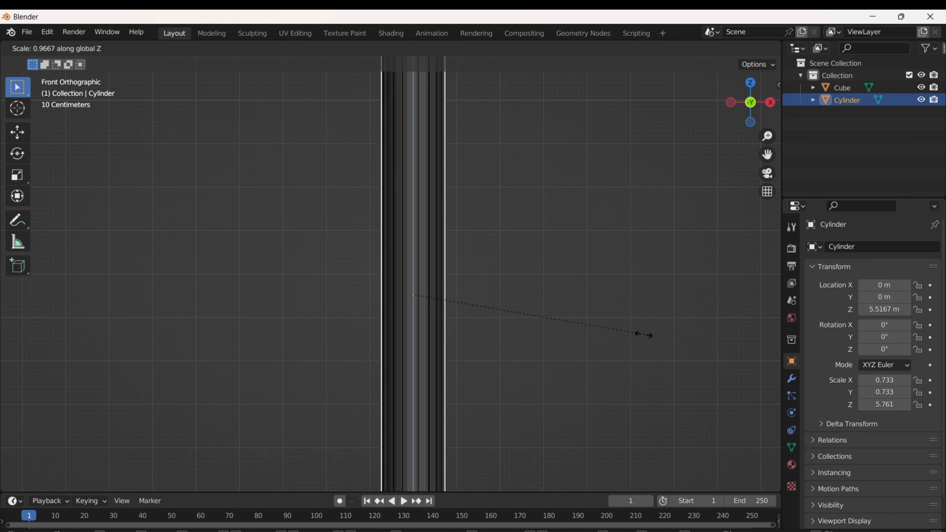
left_click(609, 330)
Add a second cylinder mesh at the origin, at the foot of the fluted shaft.
scroll(610, 331, "down", 2)
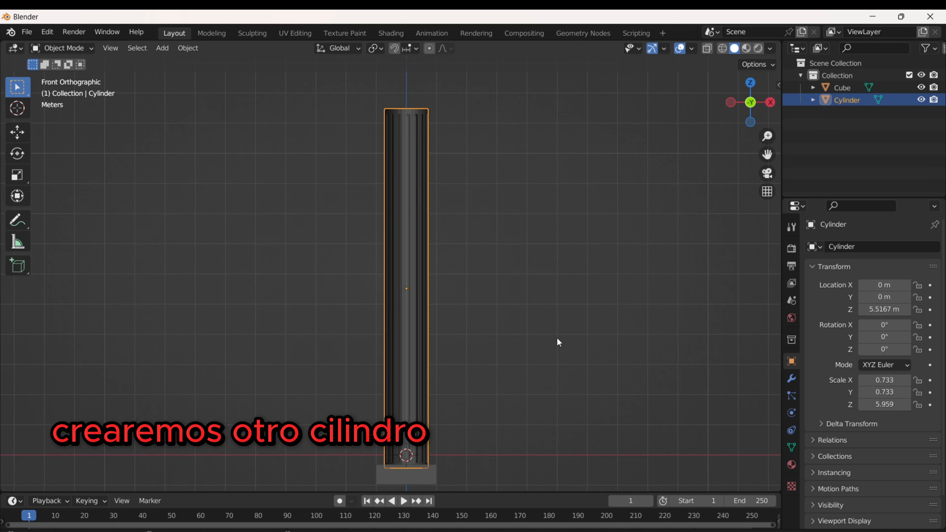
key("shift+a")
mouse_move(404, 264)
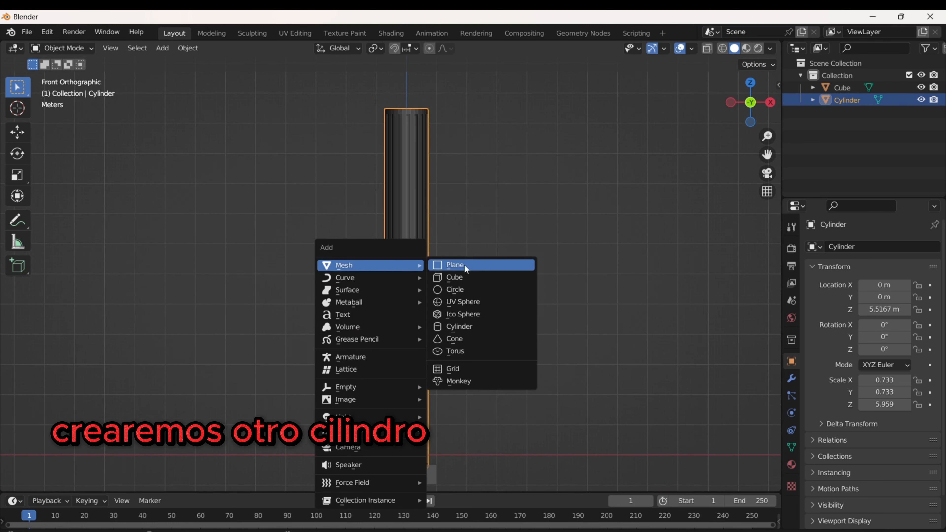
left_click(485, 325)
middle_click_drag(533, 382, 503, 312, "shift")
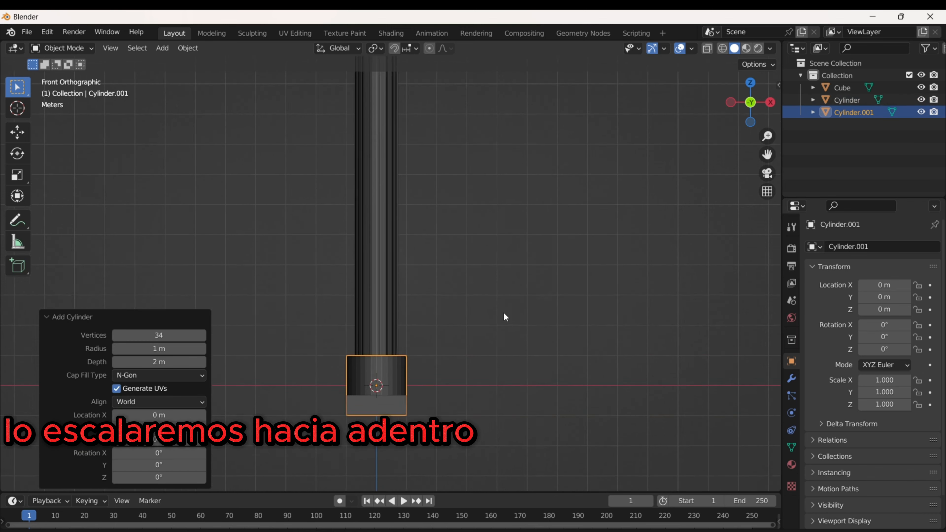
Scale the second cylinder down uniformly to 0.811.
scroll(501, 330, "up", 2)
key("s")
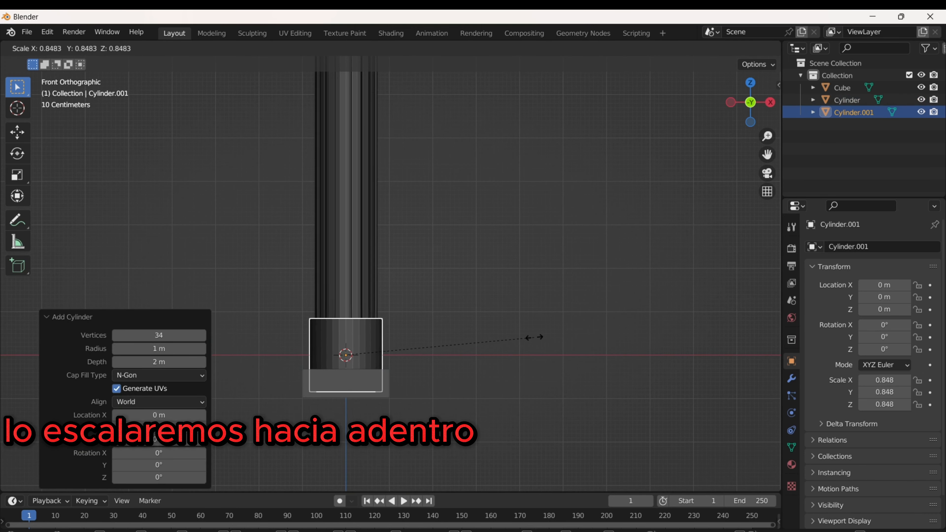
left_click(528, 340)
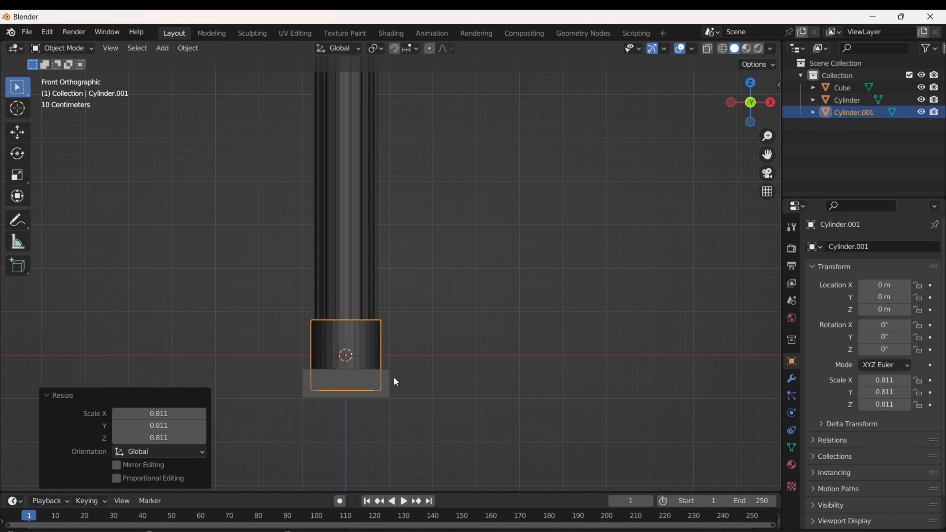
Shorten the fluted shaft along Z to a scale of about 4.761, so its lower end just overlaps the second cylinder's top.
left_click(358, 269)
key("s")
key("z")
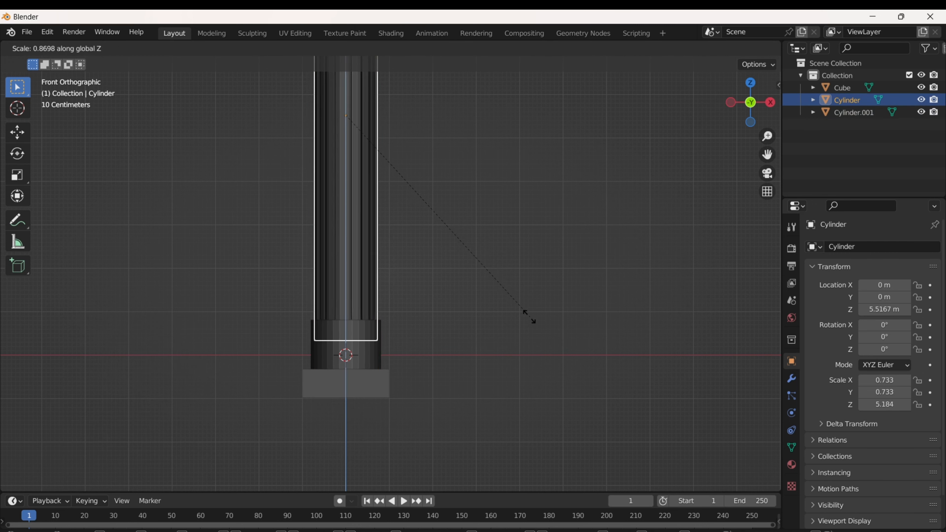
left_click(522, 320)
scroll(371, 360, "up", 3)
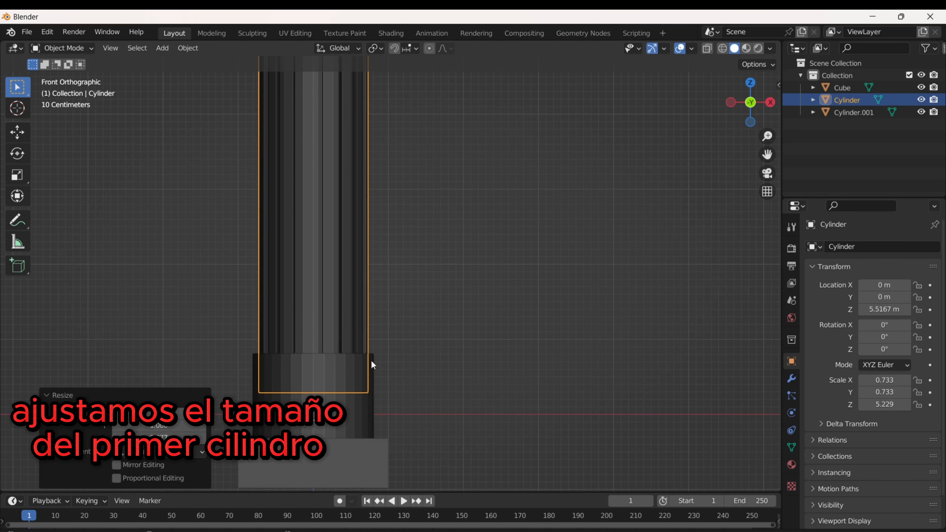
key("s")
key("z")
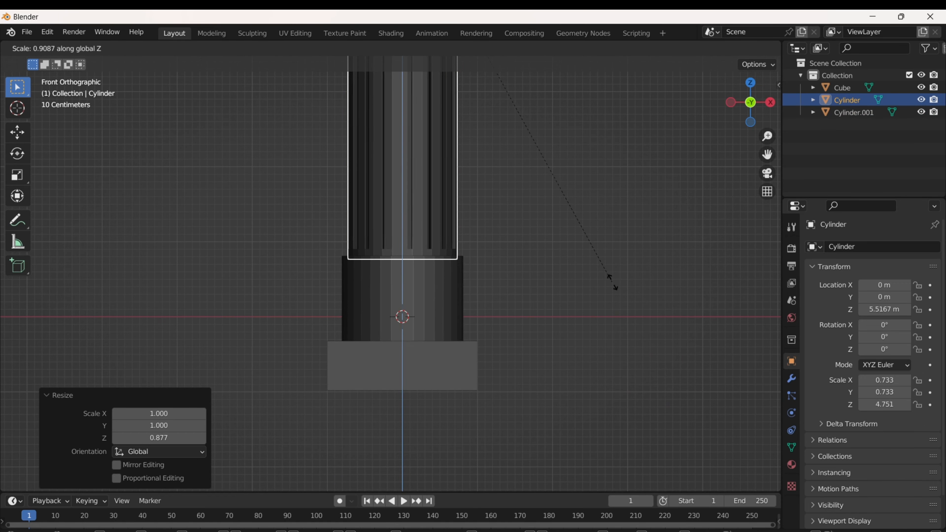
left_click(612, 279)
scroll(443, 352, "up", 4)
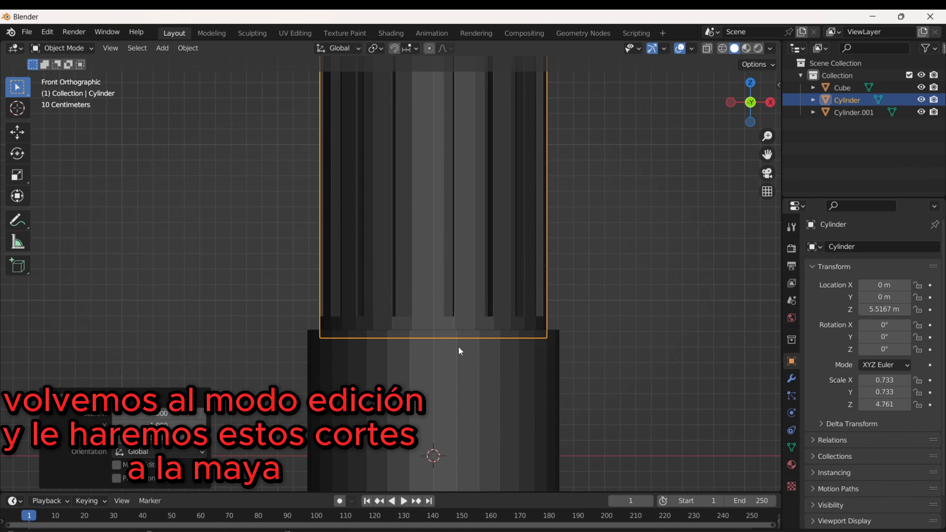
In Edit Mode on the second cylinder, add one horizontal loop cut just below its top edge, with a slide factor of -0.914.
left_click(456, 317)
key("Tab")
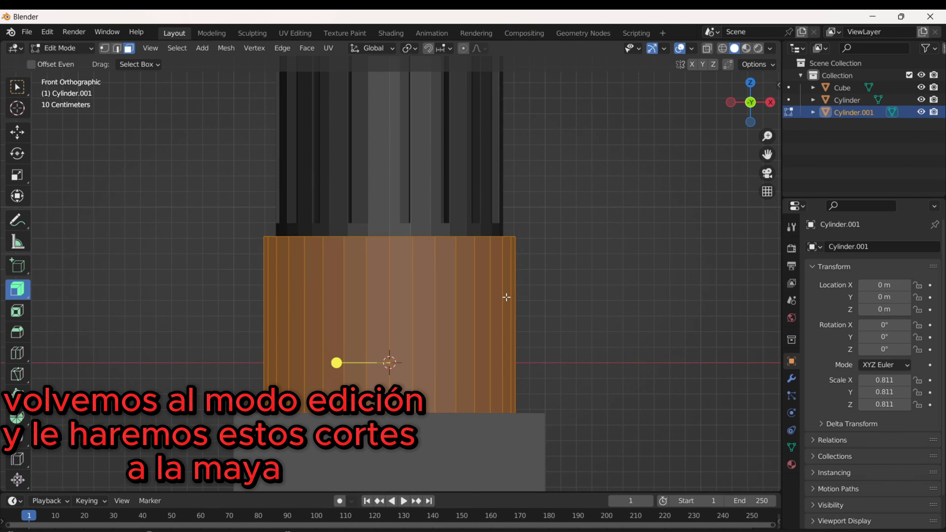
left_click(17, 87)
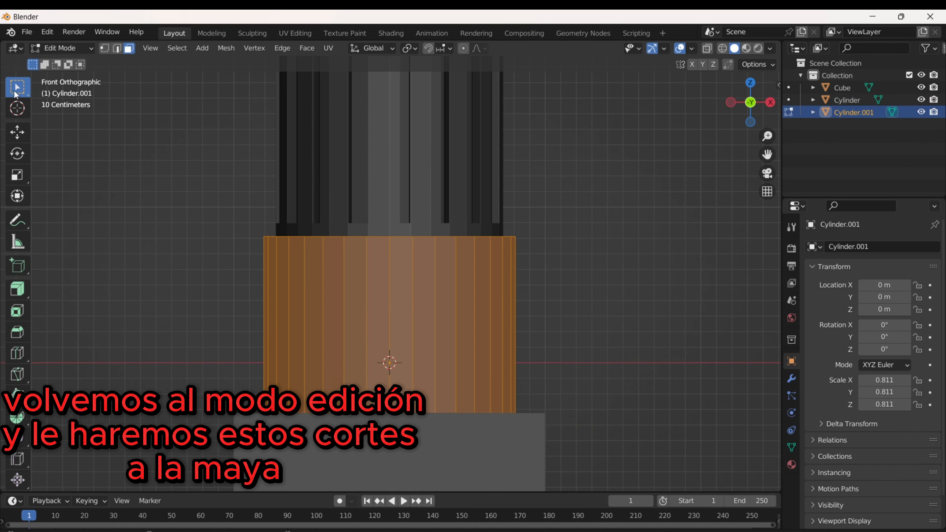
key("ctrl+r")
left_click(490, 290)
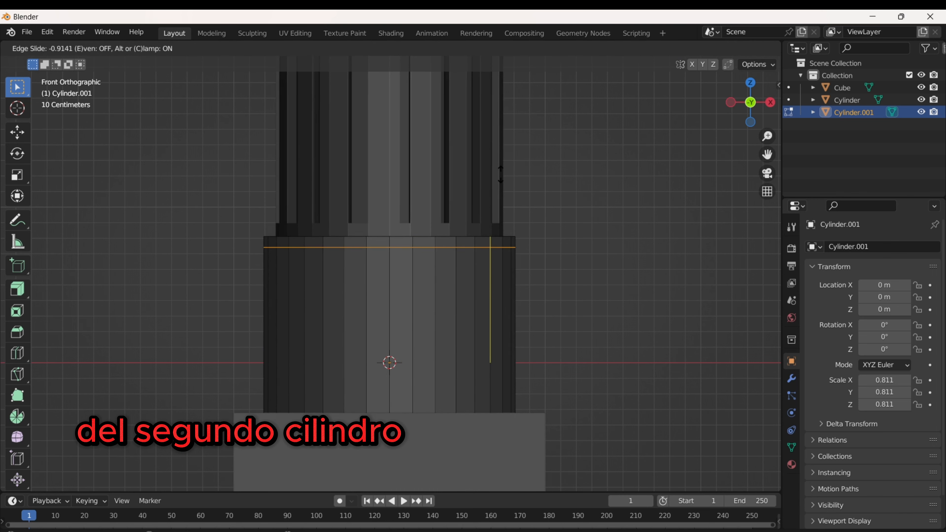
left_click(501, 175)
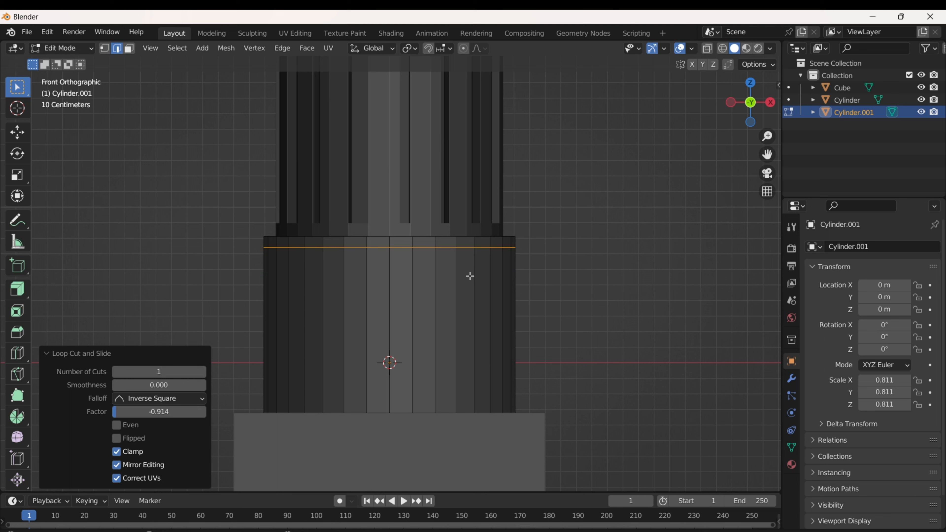
Add three more horizontal loop cuts below the first one, sliding the first of them to -0.865 and the second to about -0.79.
key("3")
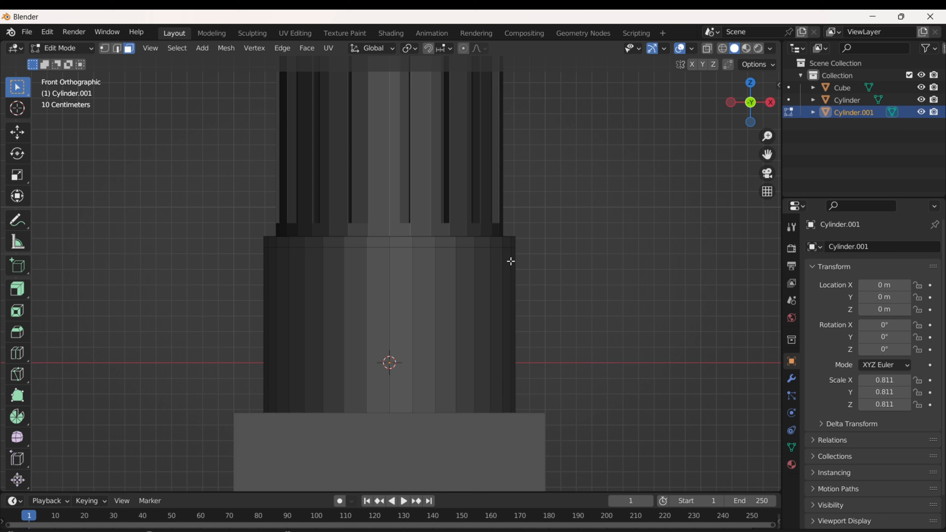
key("ctrl+r")
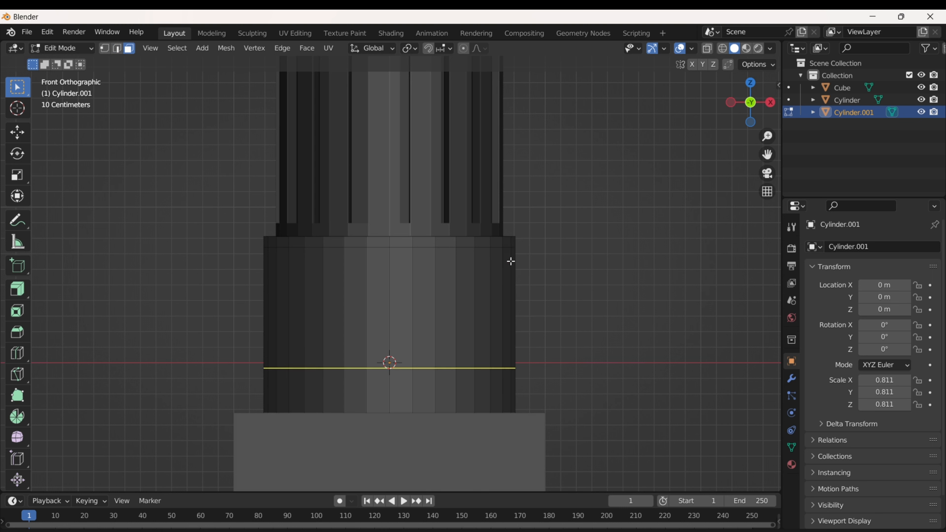
left_click(510, 261)
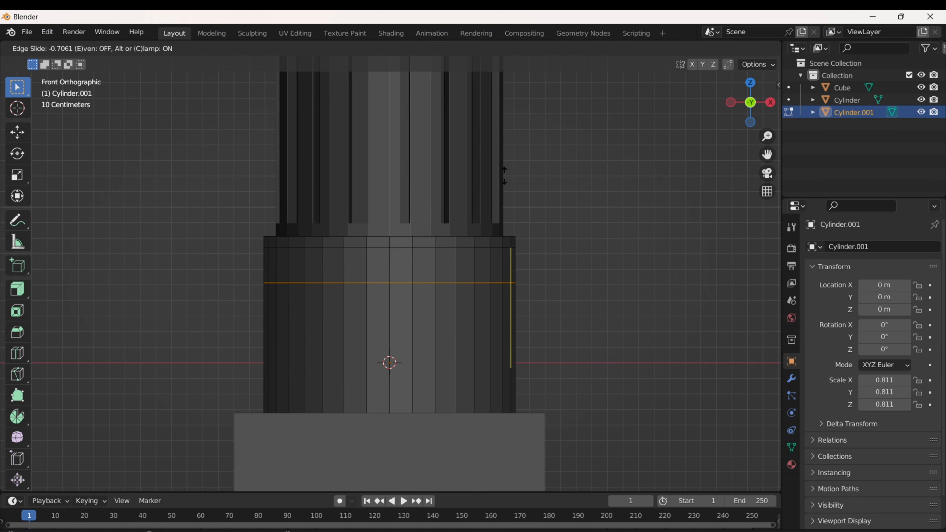
left_click(505, 156)
key("ctrl+r")
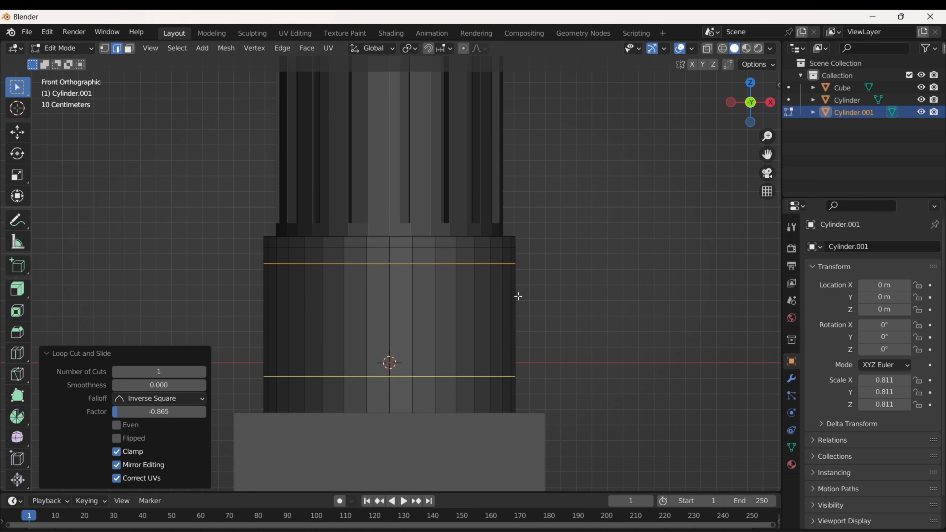
left_click(516, 296)
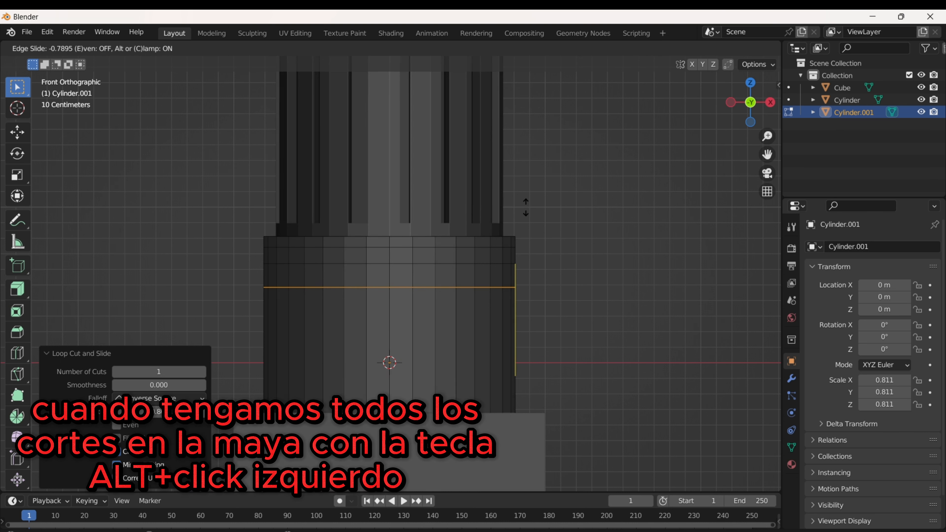
left_click(525, 207)
key("ctrl+r")
left_click(514, 307)
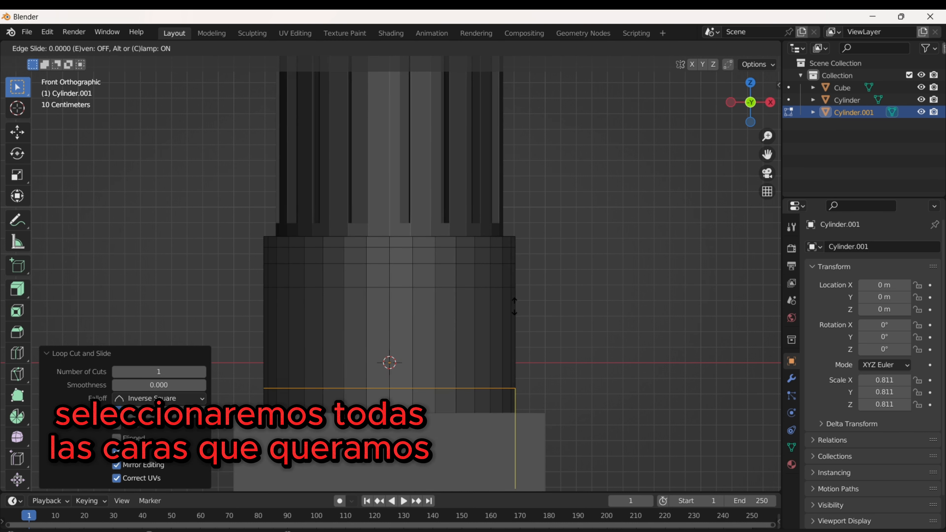
left_click(526, 219)
Select the topmost ring of side faces on the second cylinder and extrude it slightly outward by scaling.
key("3")
left_click(507, 242, "alt")
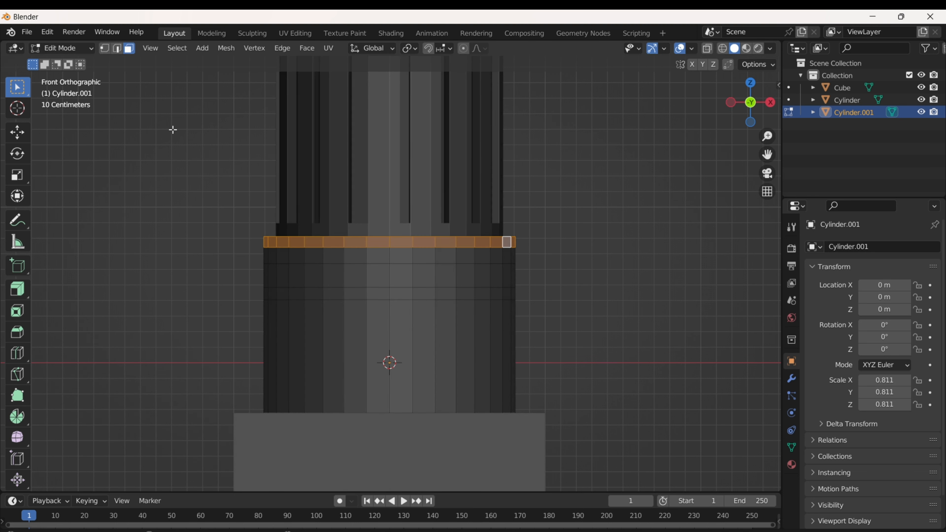
left_click(465, 242, "alt")
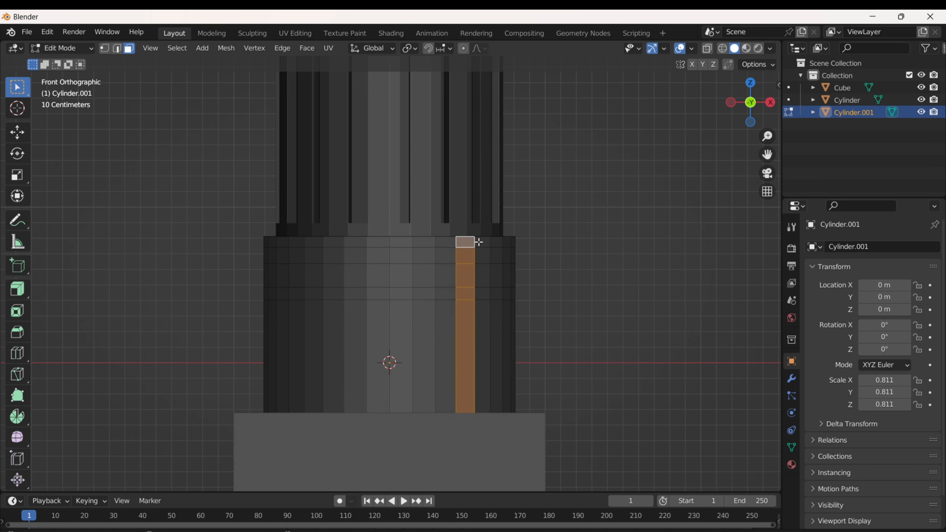
left_click(479, 242, "alt")
scroll(499, 246, "up", 3)
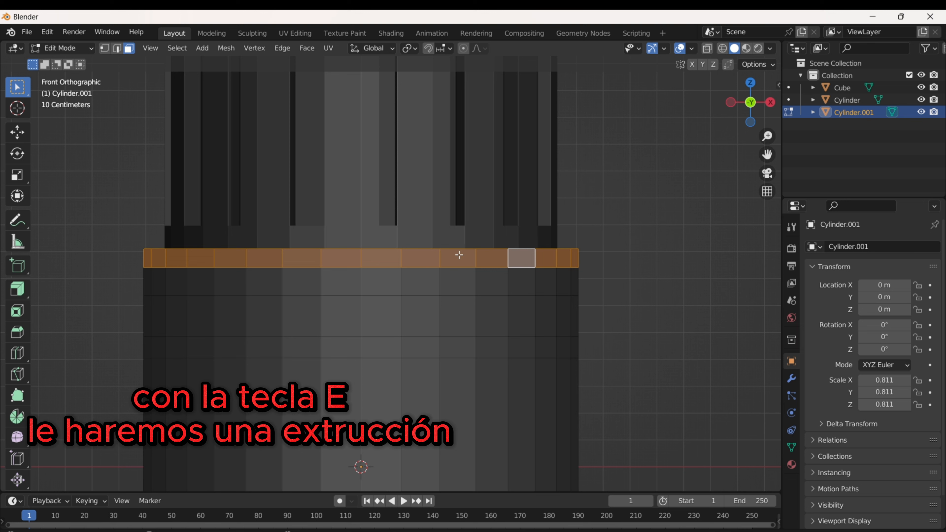
key("e")
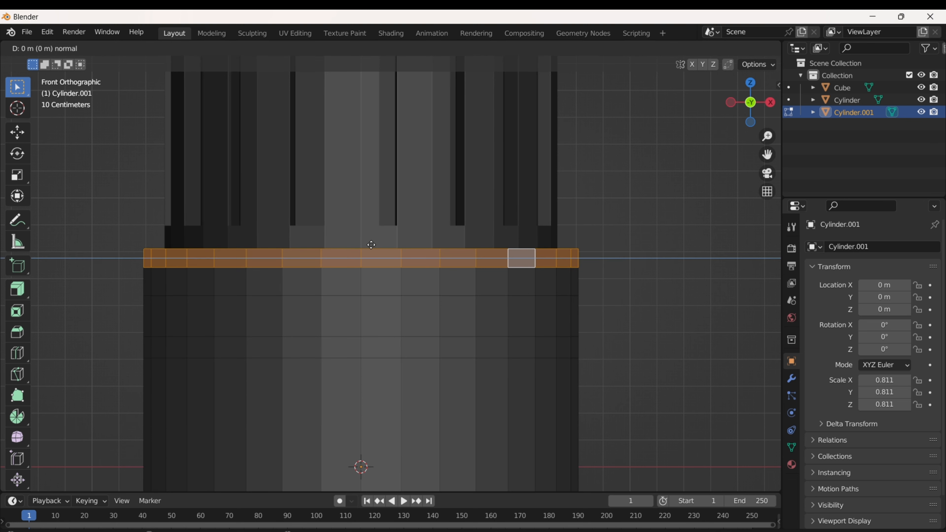
right_click(371, 244)
key("s")
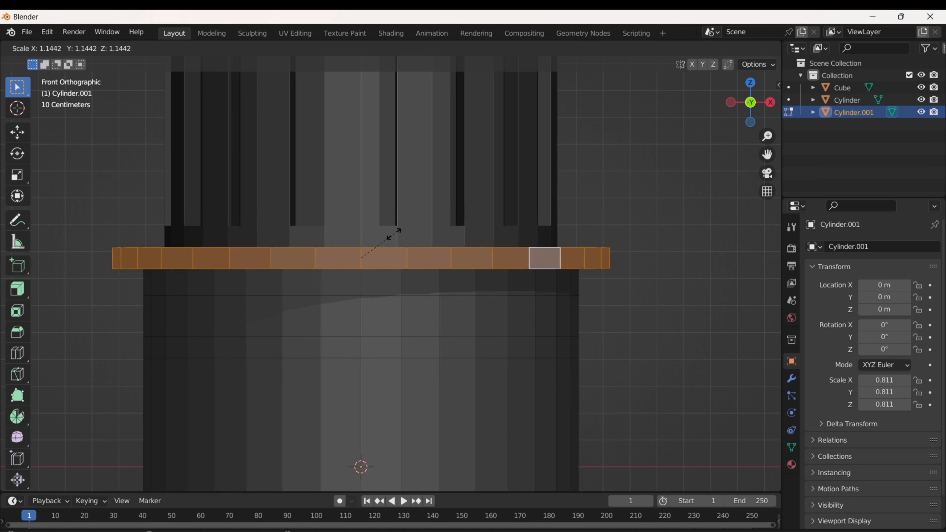
left_click(392, 237)
key("Tab")
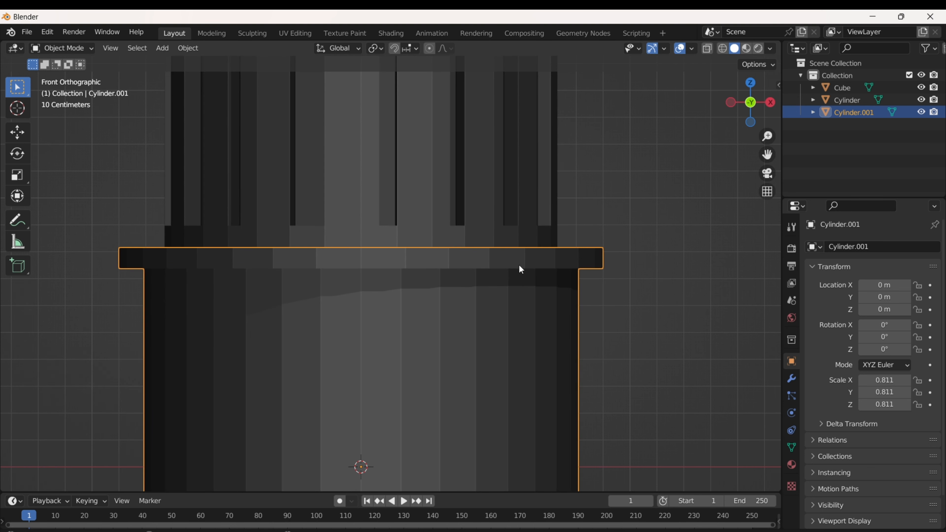
In wireframe shading, flatten the extruded top ring along Z to 0.931.
key("Tab")
key("z")
left_click(348, 281)
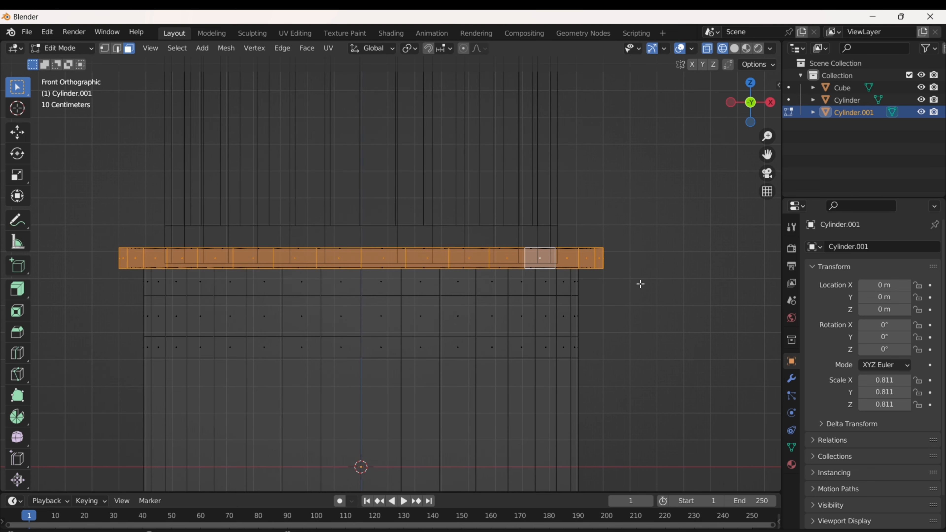
key("s")
key("z")
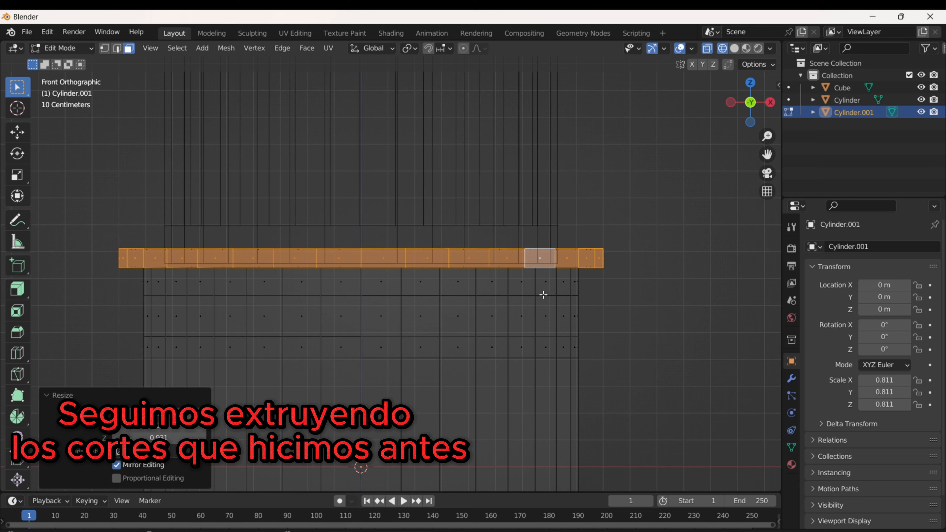
Extrude the second face ring from the top outward at a scale of 1.228, and flatten it to 0.8 along Z.
key("e")
left_click(598, 294)
key("s")
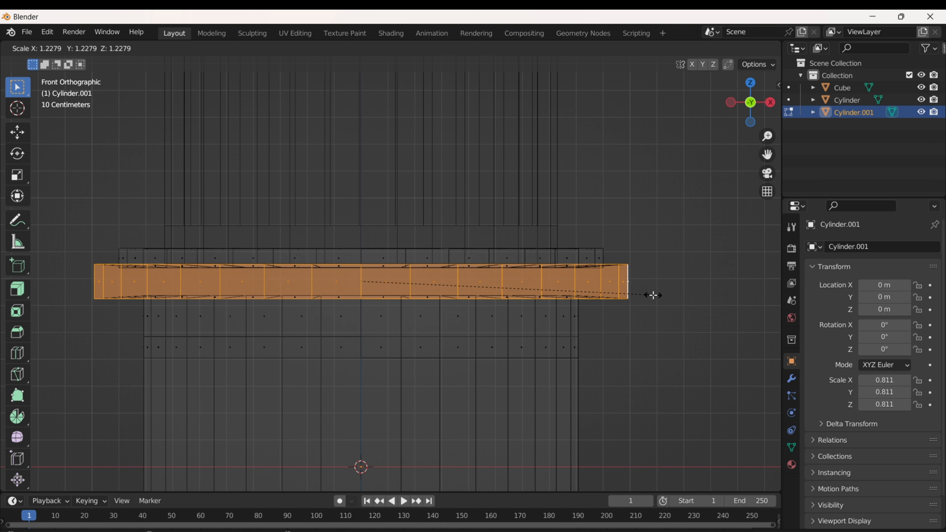
left_click(676, 319)
key("s")
key("z")
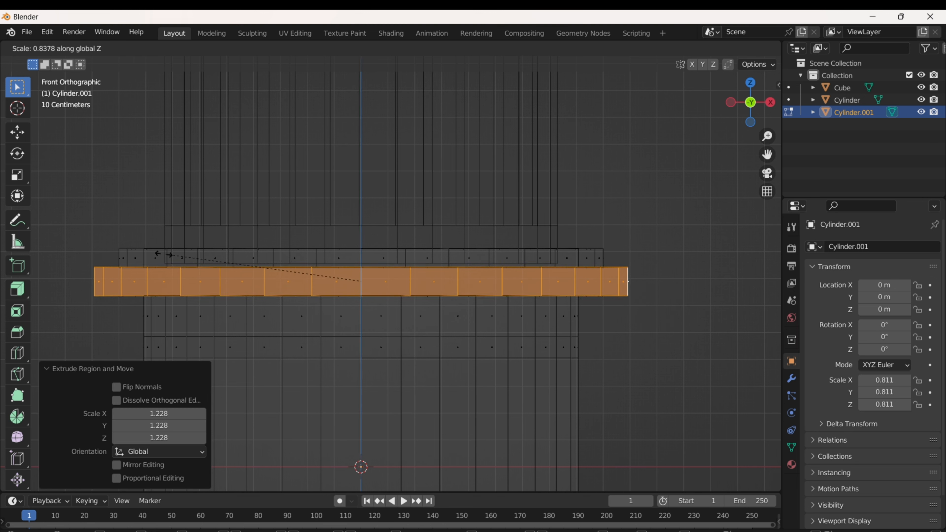
left_click(46, 255)
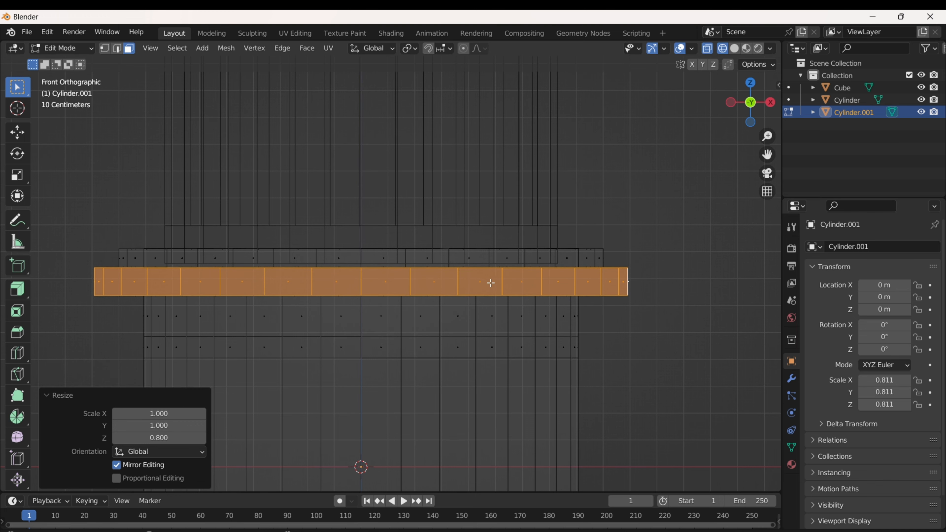
In solid shading, extrude the third face ring from the top outward at a scale of 1.389, and flatten it to about 0.702 along Z.
middle_click_drag(490, 283, 504, 302)
key("z")
left_click(633, 303)
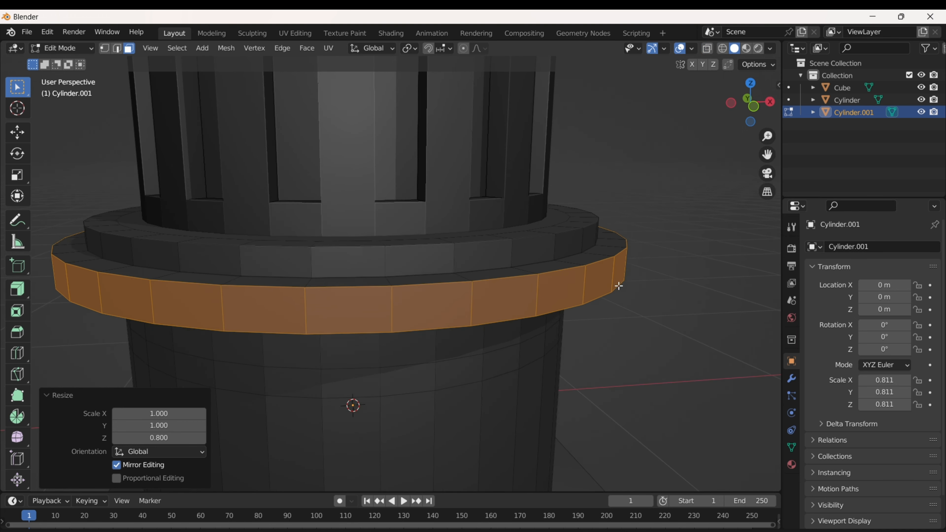
middle_click_drag(619, 286, 480, 248, "shift")
left_click(476, 231, "alt")
key("s")
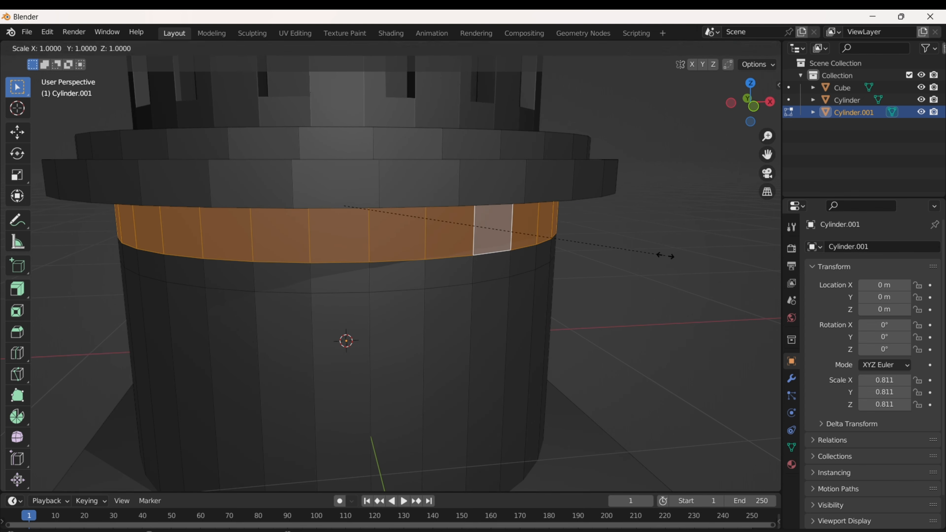
left_click(15, 260)
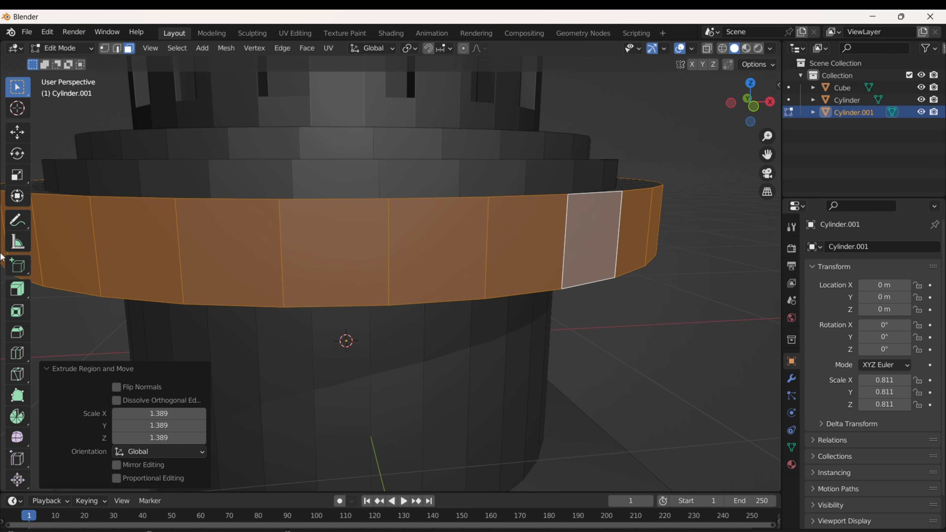
key("KP_1")
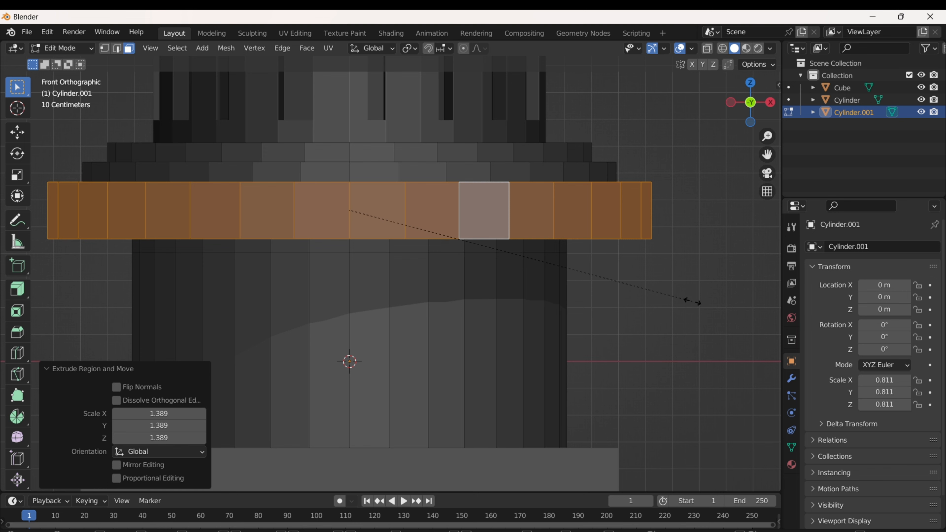
key("z")
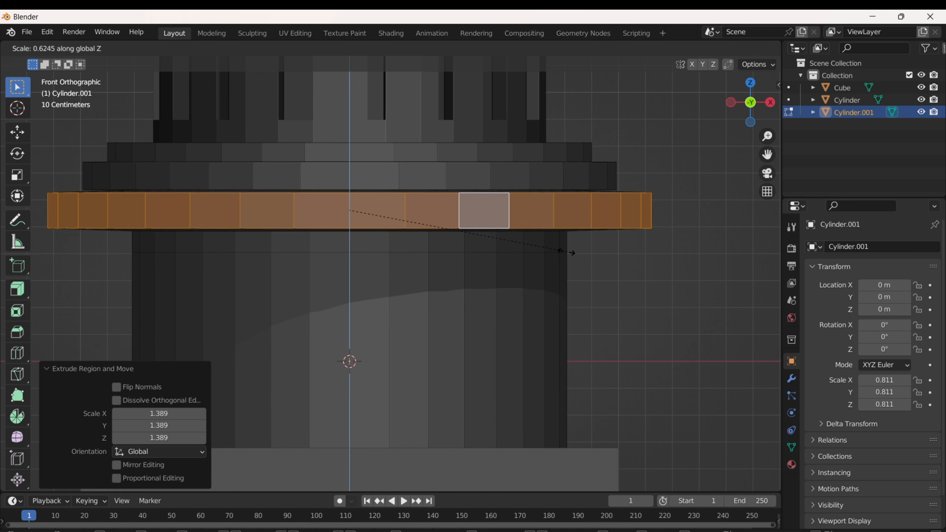
left_click(591, 273)
Select the fourth face ring from the top on the second cylinder and extrude it outward at a scale of 1.544.
scroll(589, 271, "down", 2)
middle_click_drag(584, 271, 652, 292, "shift")
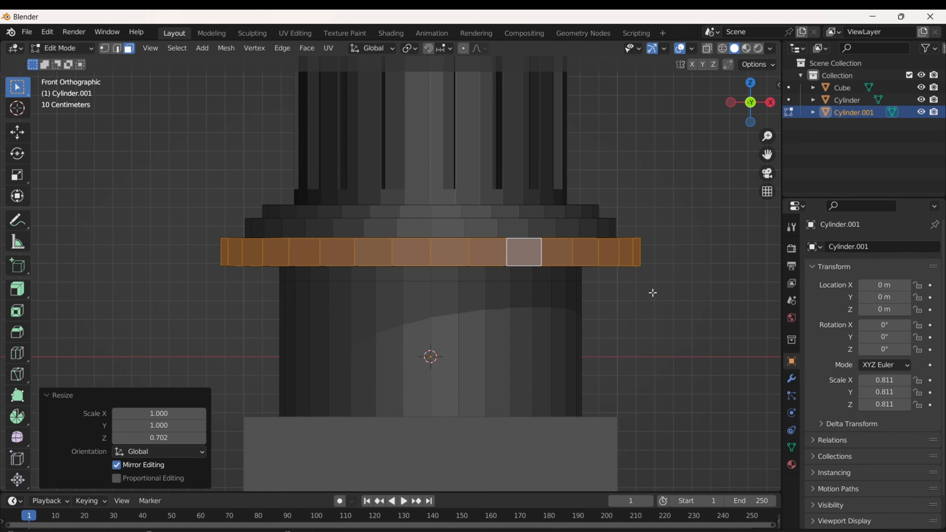
left_click(559, 280, "alt")
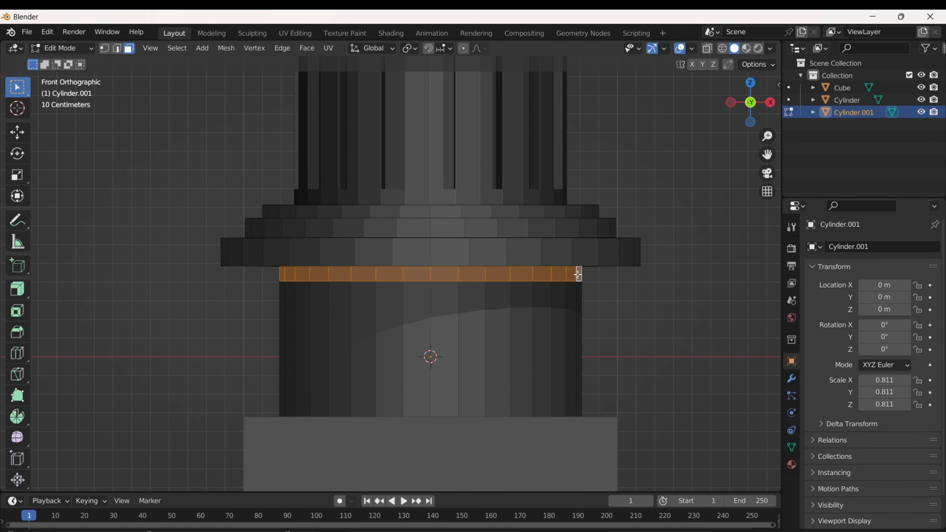
key("s")
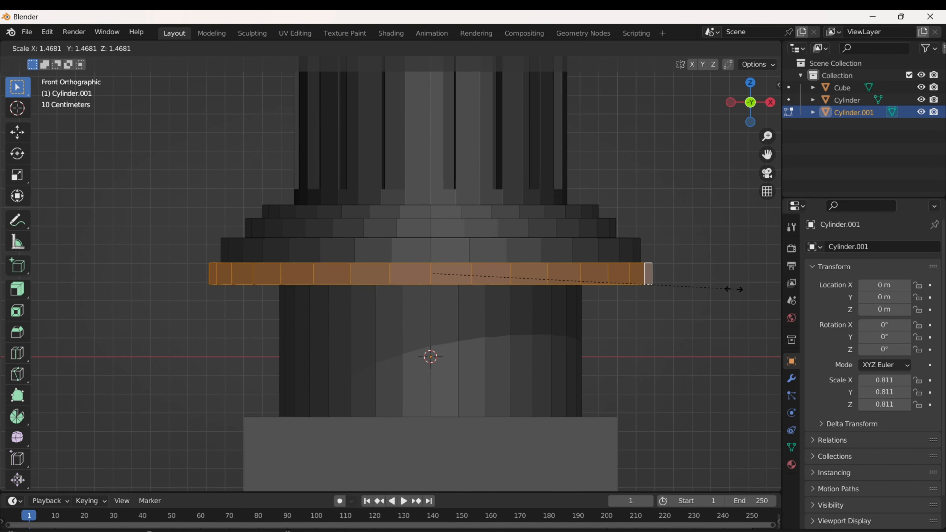
left_click(746, 289)
In wireframe shading, flatten the extruded fourth ring along Z to 0.672.
key("z")
left_click(517, 288)
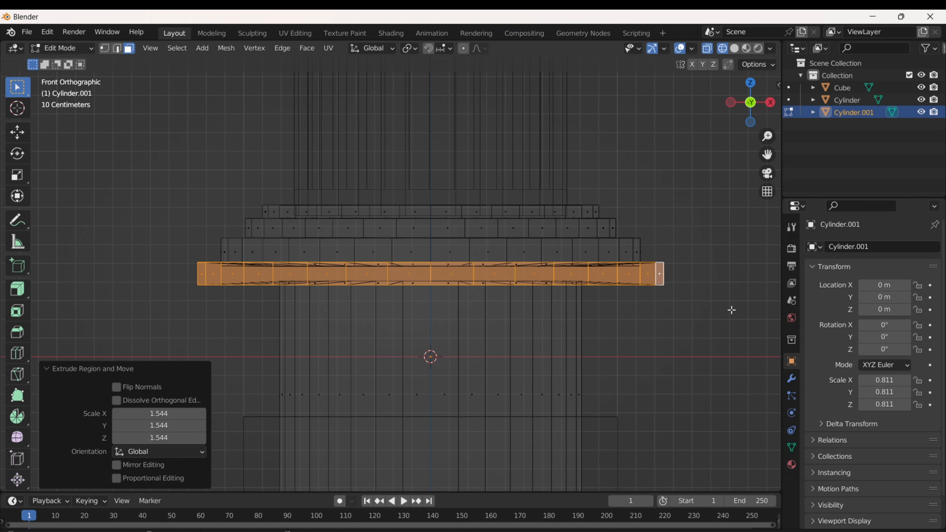
key("s")
key("z")
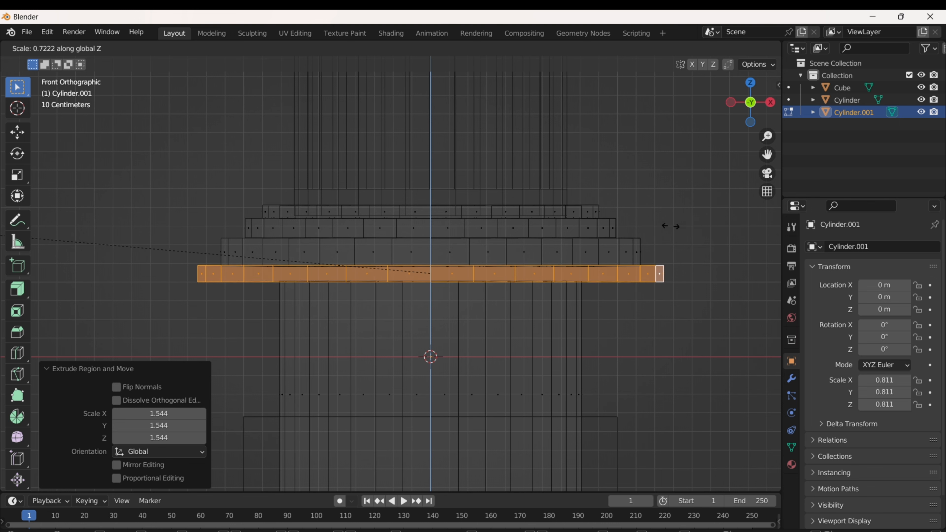
left_click(532, 216)
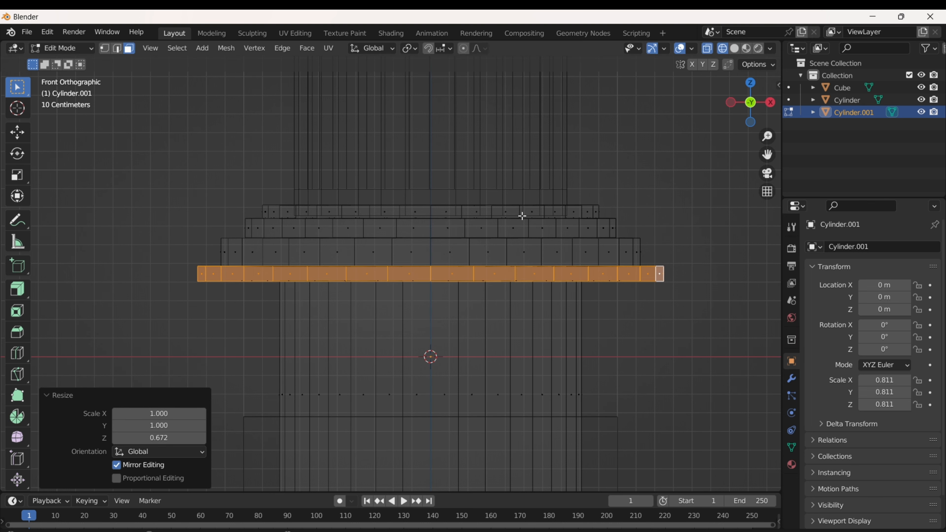
Switch the viewport back to solid shading.
scroll(645, 233, "down", 1)
key("z")
left_click(596, 238)
middle_click_drag(596, 239, 603, 285, "shift")
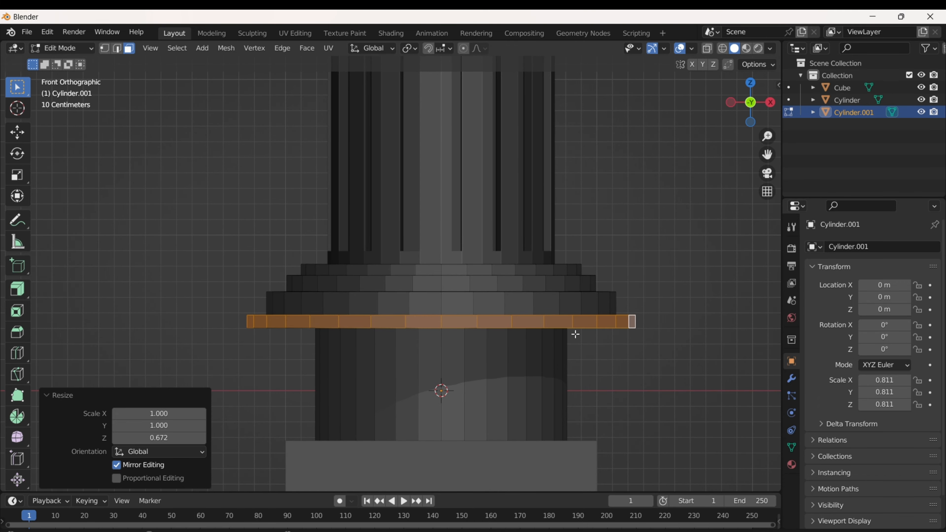
middle_click_drag(575, 334, 570, 312, "shift")
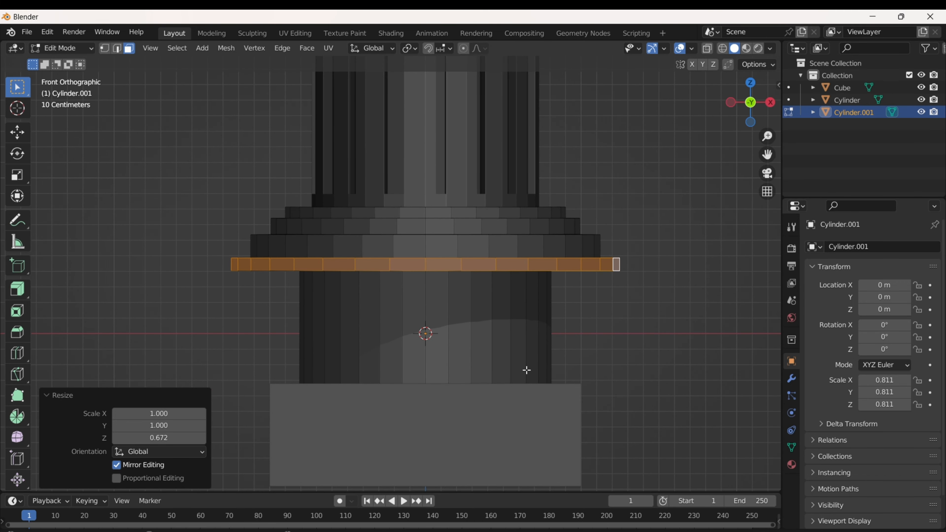
scroll(526, 370, "down", 1)
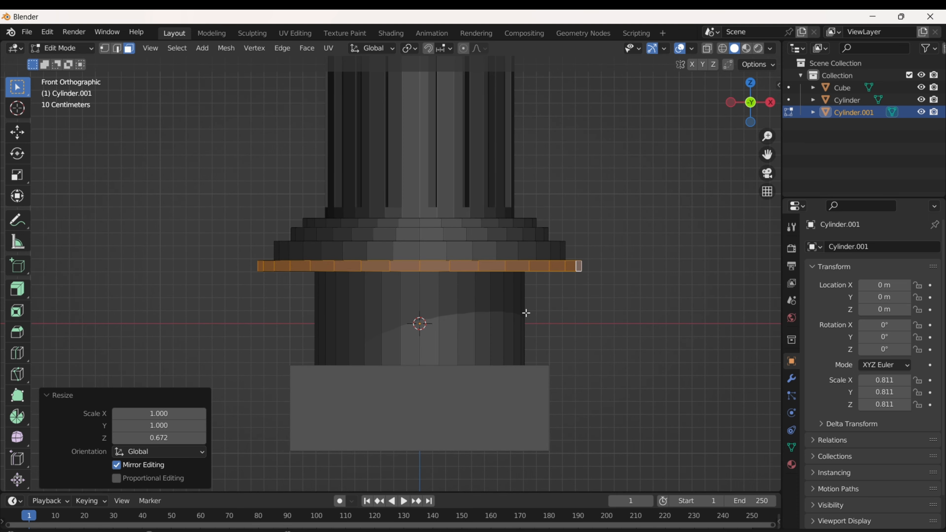
scroll(473, 262, "up", 3)
In edge selection, select the upper outer edge loop of the topmost ring and bevel it into a rounded profile.
key("2")
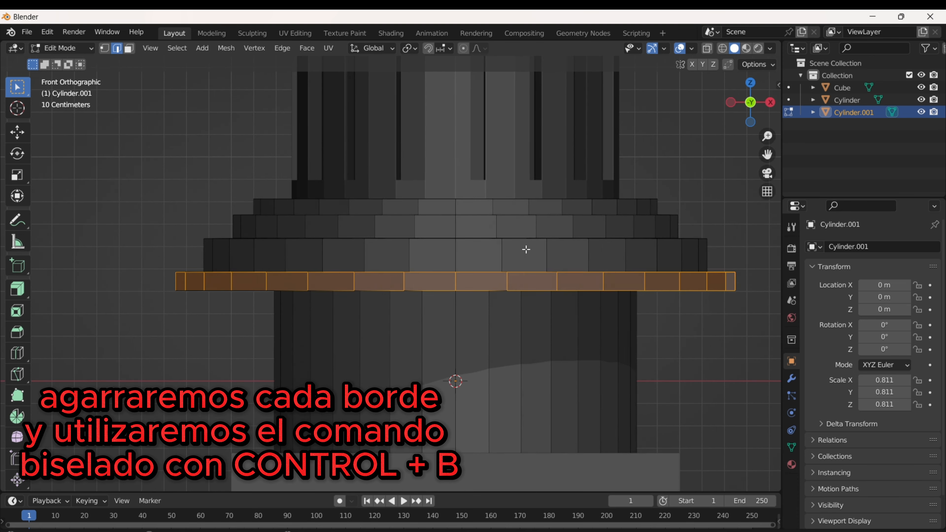
middle_click_drag(526, 249, 603, 213)
scroll(570, 222, "down", 3)
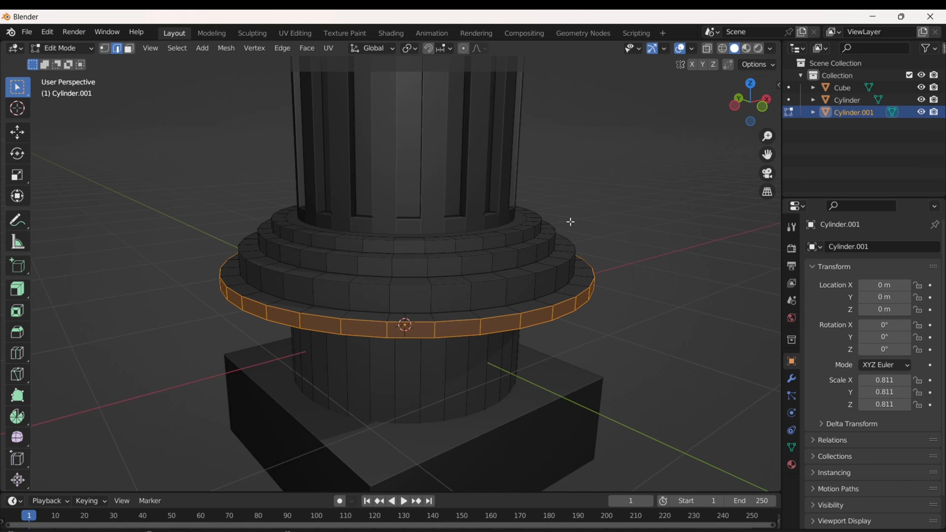
scroll(570, 222, "down", 1)
left_click(491, 241, "alt")
scroll(518, 249, "up", 2)
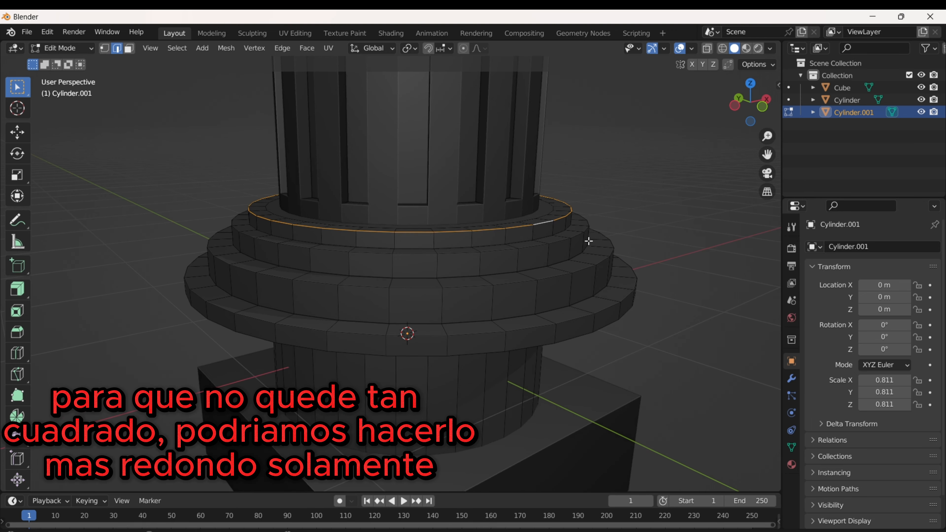
scroll(589, 241, "up", 1)
key("ctrl+b")
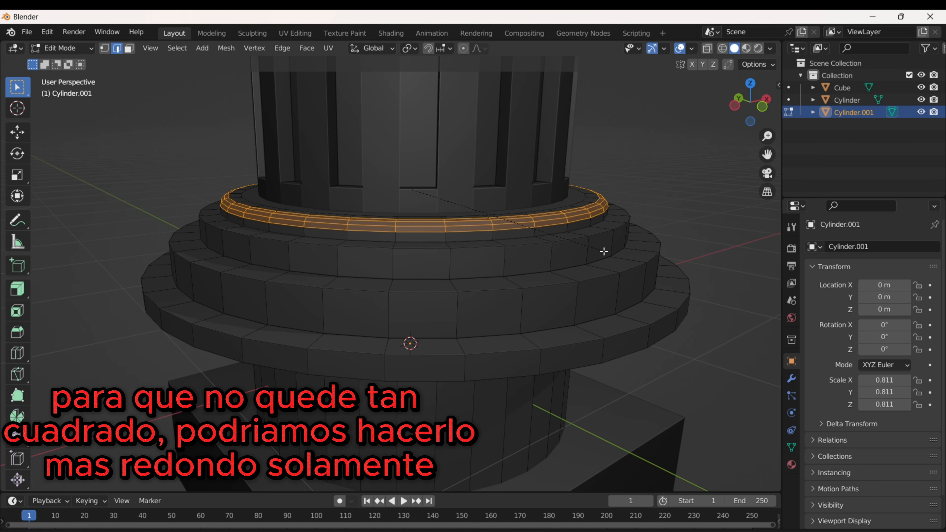
left_click(603, 251)
Bevel the upper outer edge loop of the second ring from the top into a rounded profile.
key("ctrl+z")
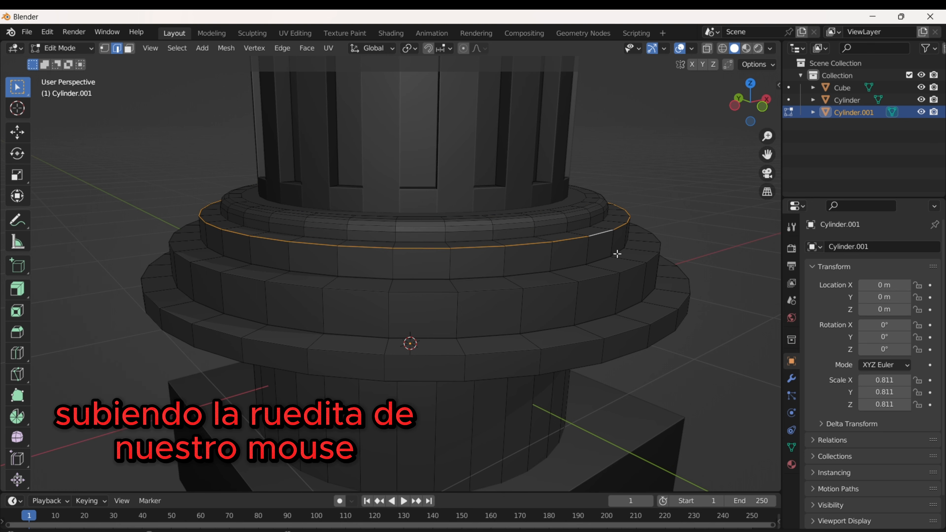
key("ctrl+b")
scroll(631, 264, "up", 2)
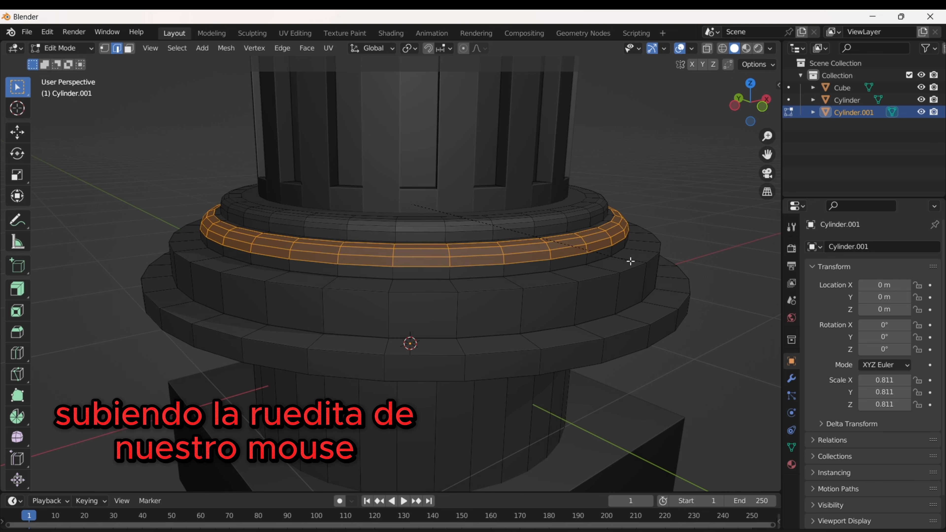
left_click(630, 265)
Bevel the third ring's upper outer edge loop with a width of about 0.105 m and 3 segments.
key("ctrl+z")
key("ctrl+b")
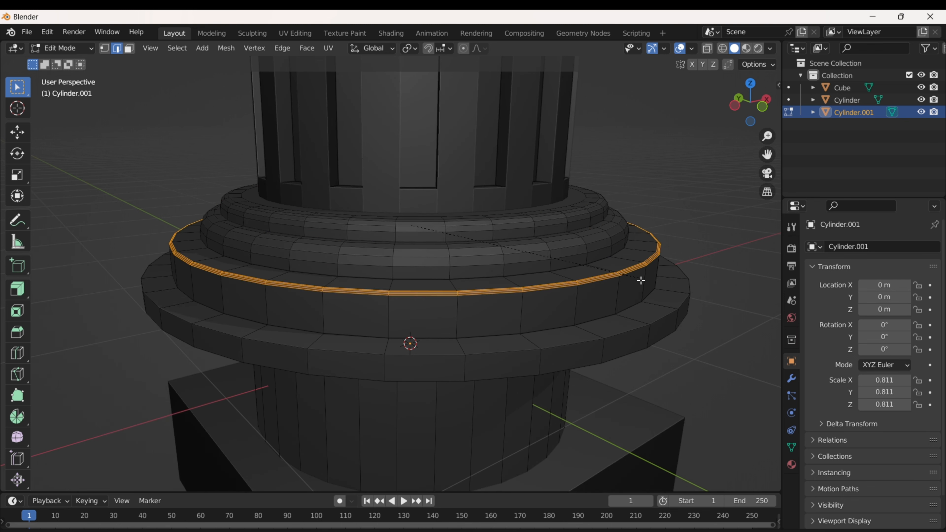
left_click(652, 287)
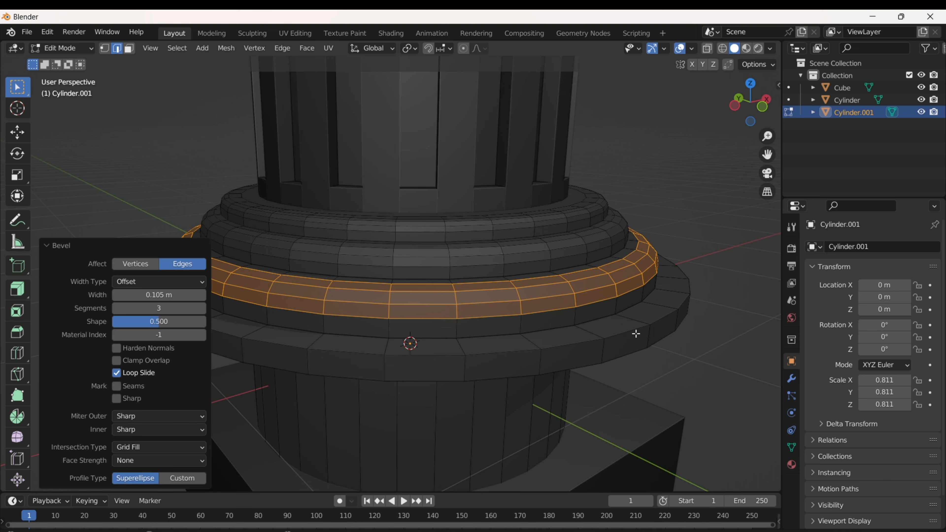
Bevel the upper and lower outer edge loops of the lowest ring together, and return to Object Mode.
key("ctrl+z")
left_click(636, 355, "alt+shift")
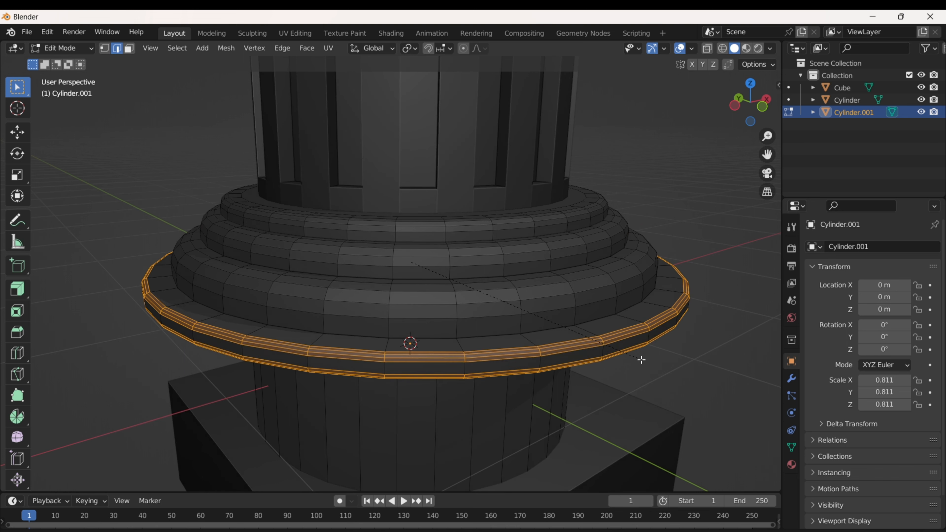
left_click(641, 359)
middle_click_drag(679, 361, 630, 334)
key("Tab")
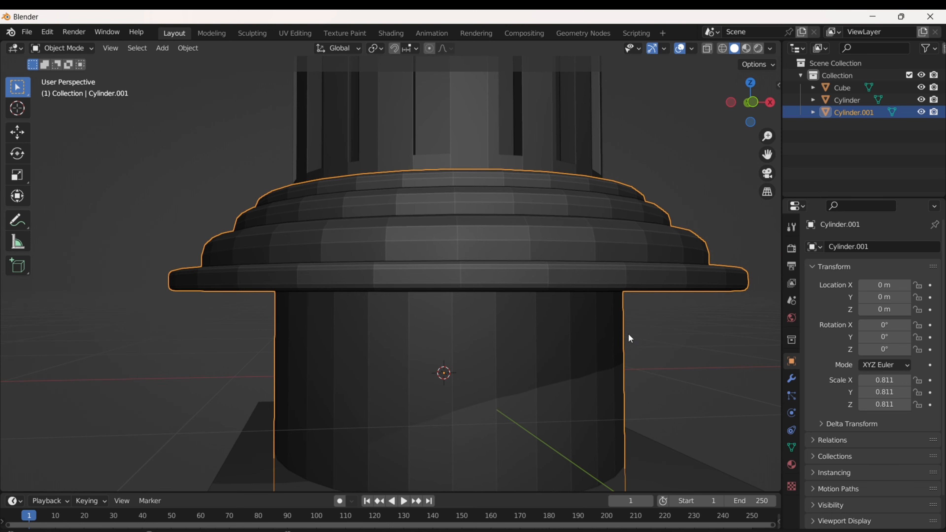
In Edit Mode with wireframe front view, select the second cylinder's bottom face and scale it outward by 2.058.
middle_click_drag(634, 361, 511, 277, "shift")
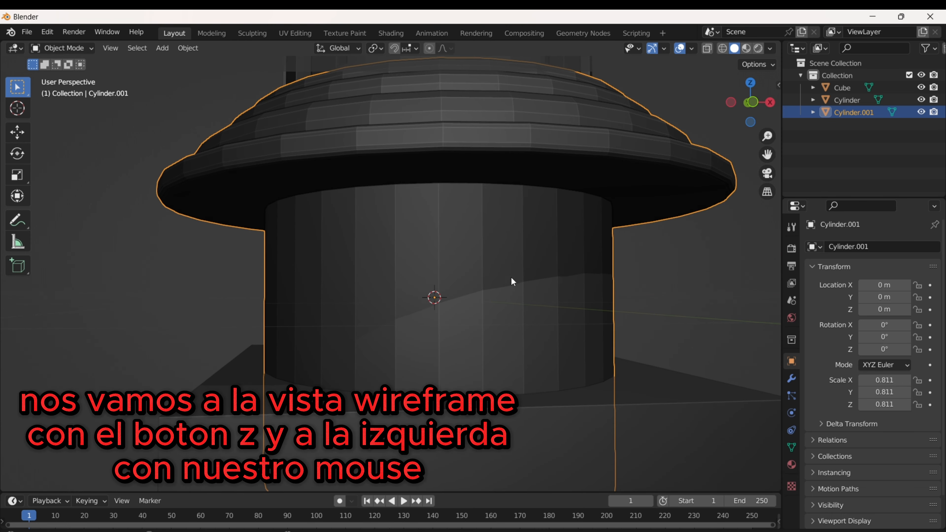
key("Tab")
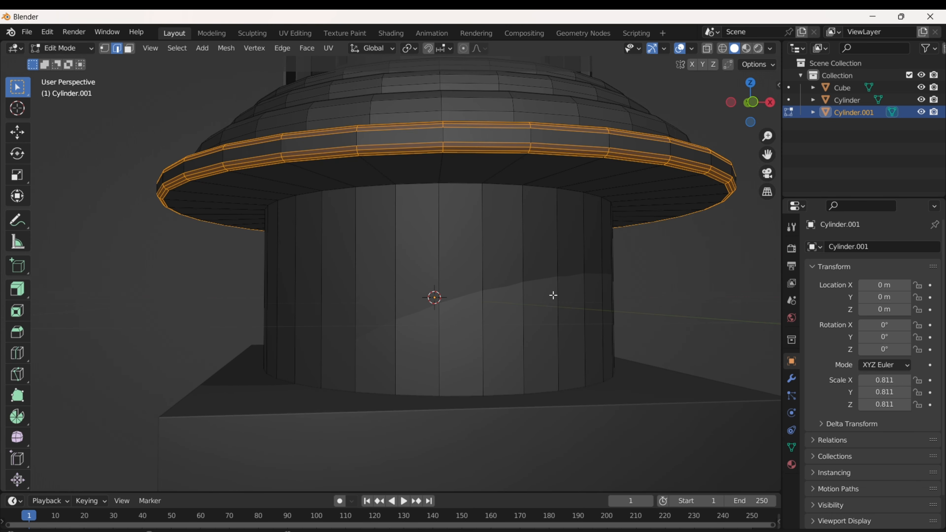
key("KP_1")
scroll(553, 294, "up", 1)
key("z")
left_click(435, 300)
scroll(488, 370, "down", 4)
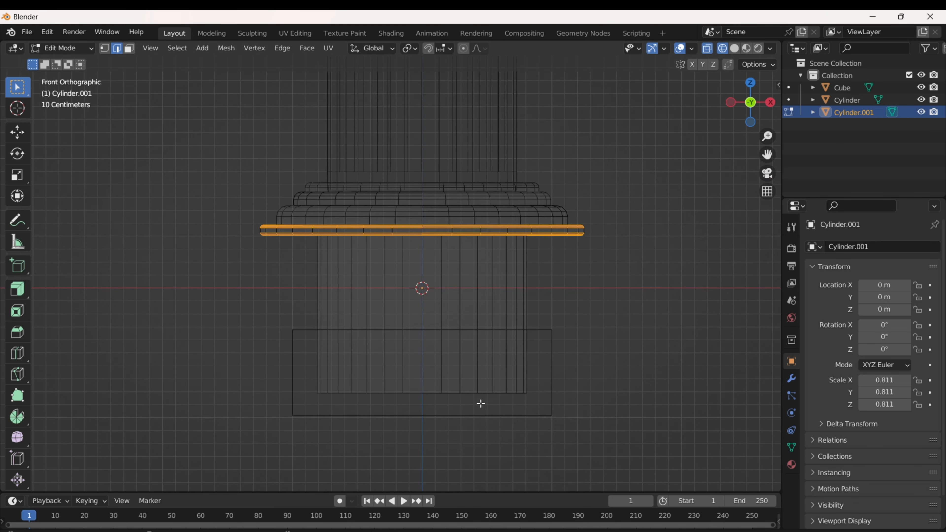
key("alt+a")
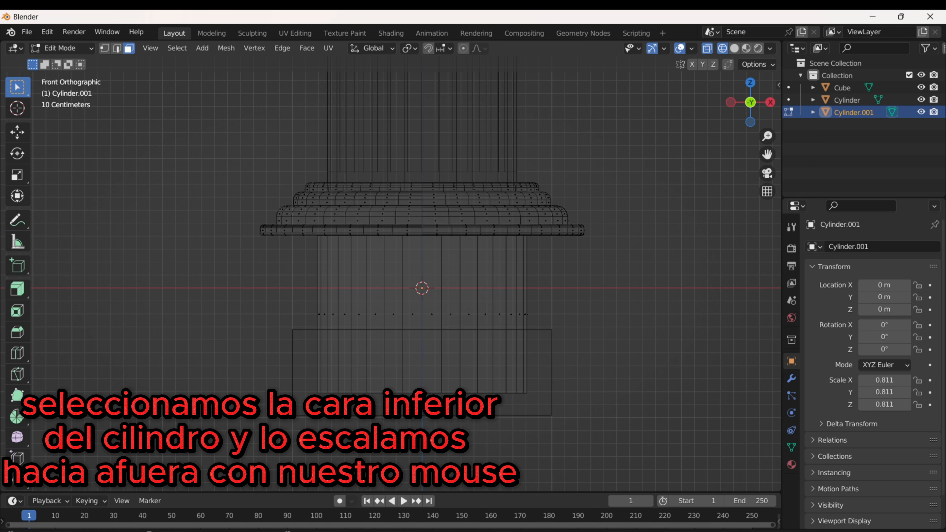
left_click(471, 407)
key("s")
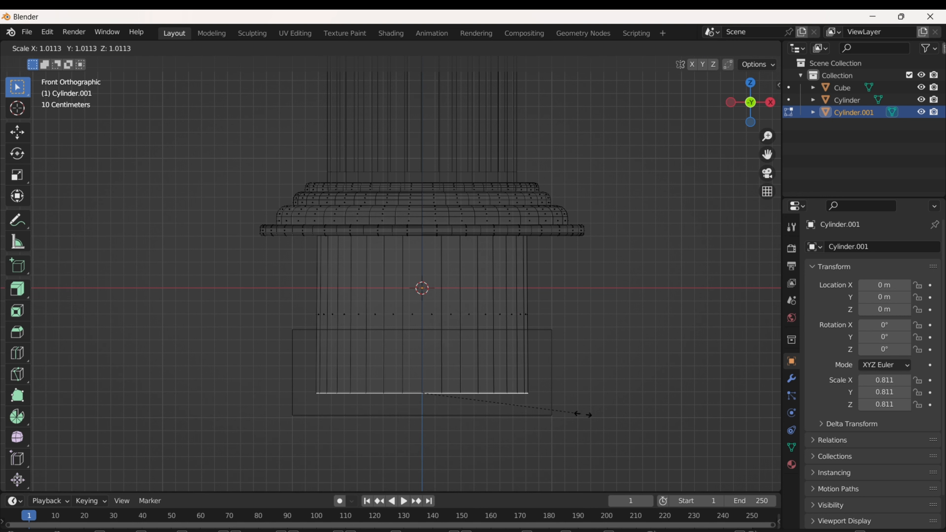
left_click(123, 451)
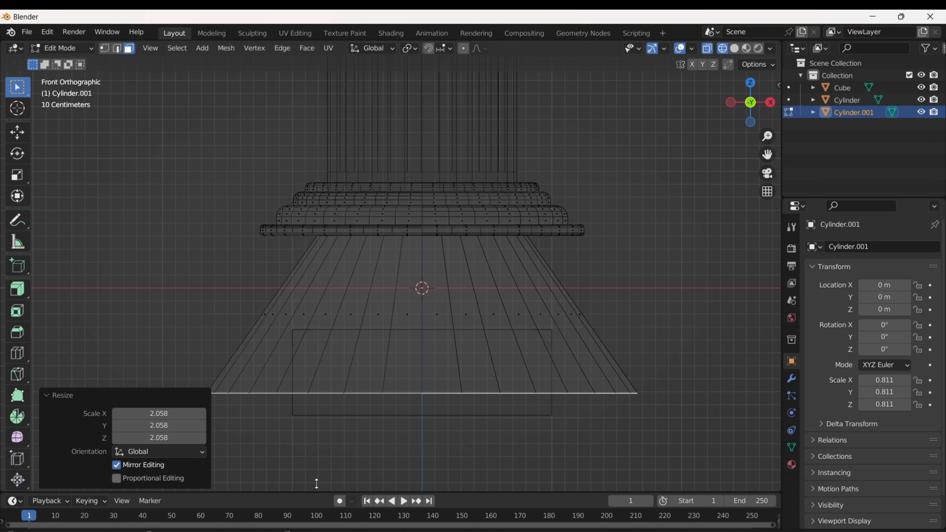
Add a loop cut around the flared lower section, raised about 0.099 m along Z, and scale it outward by 1.158.
key("ctrl+r")
left_click(593, 356)
left_click(613, 392)
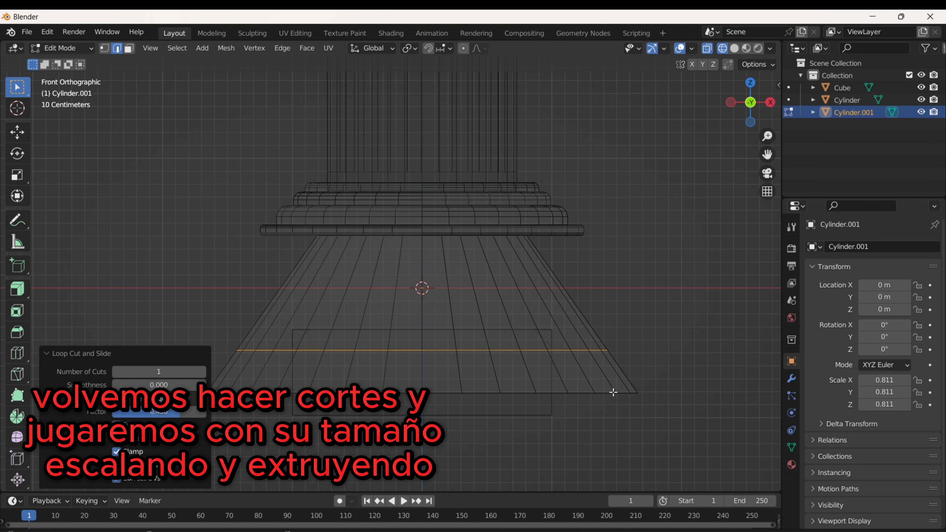
key("g")
key("z")
left_click(614, 380)
key("s")
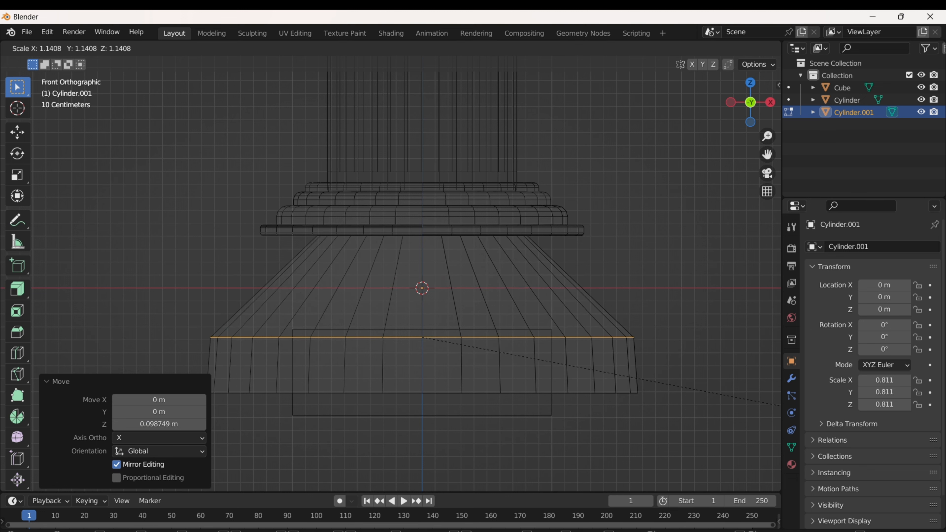
key("Return")
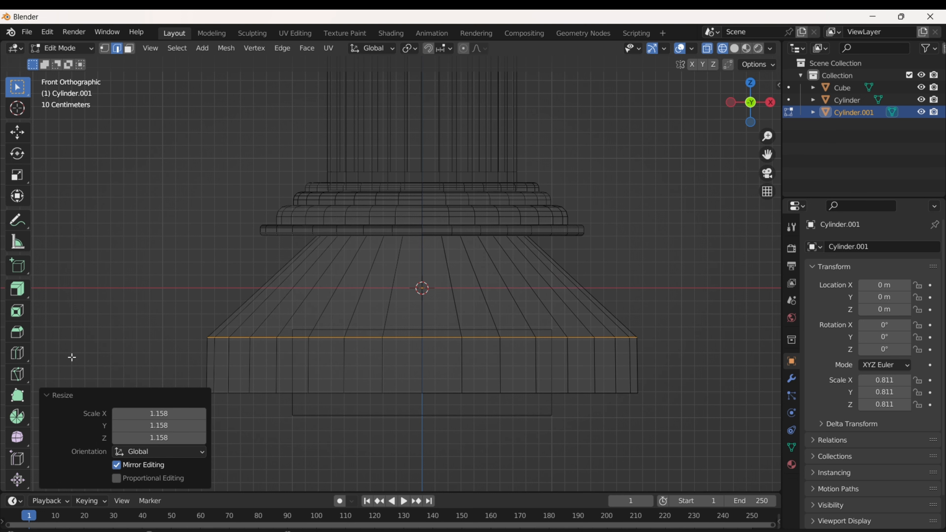
Add a loop cut just above the widened edge loop, slid down to a factor of 0.898.
key("g")
key("g")
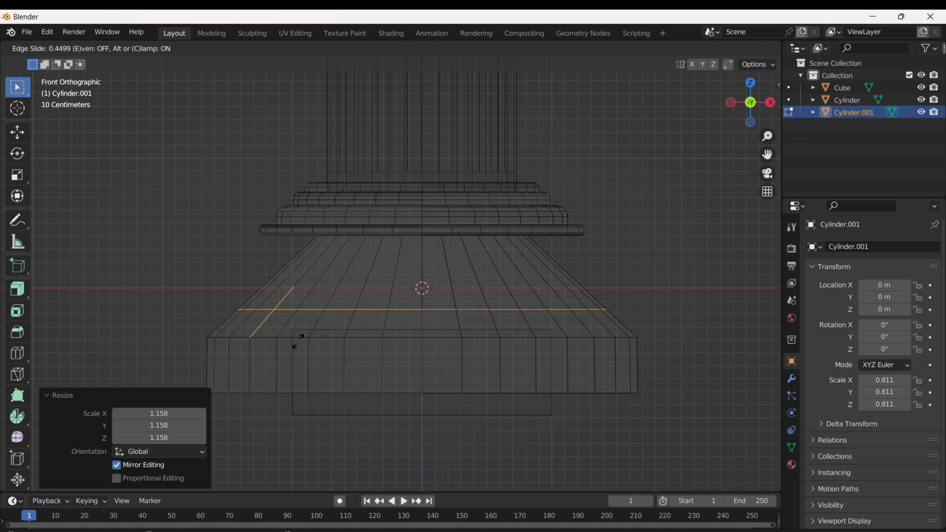
left_click(288, 368)
Add another loop cut above it at a factor of 0.795, and scale that loop to 1.05 along X.
key("g")
key("g")
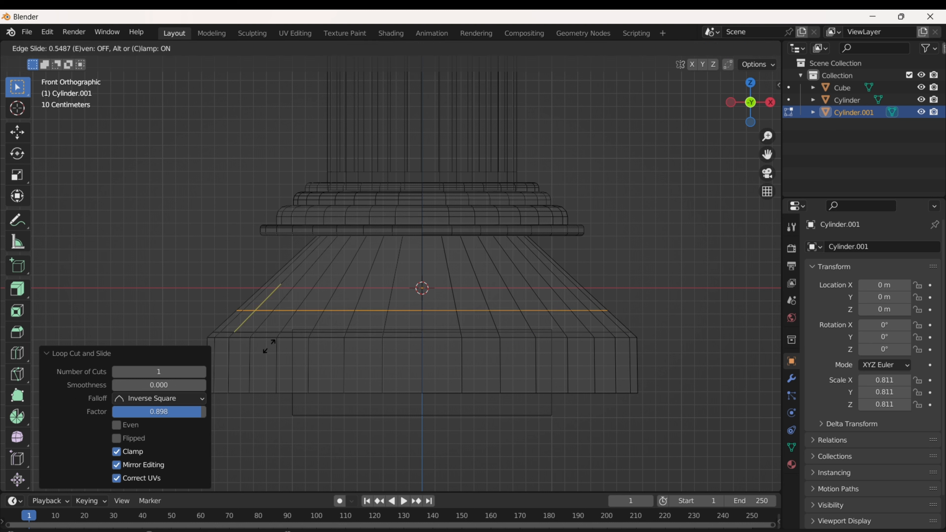
left_click(266, 363)
key("s")
key("x")
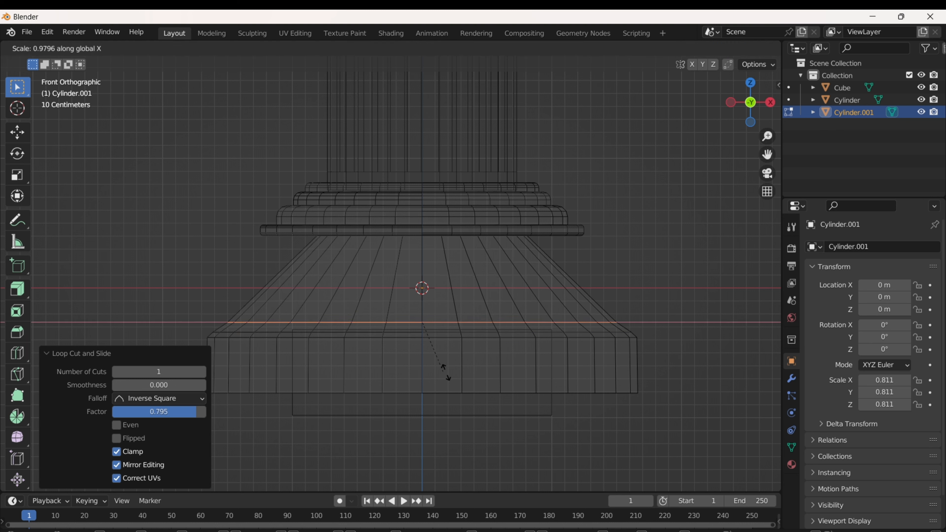
left_click(341, 366)
Add two more loop cuts successively higher on the flared slope, at slide factors of 0.813 and 0.829.
key("g")
key("g")
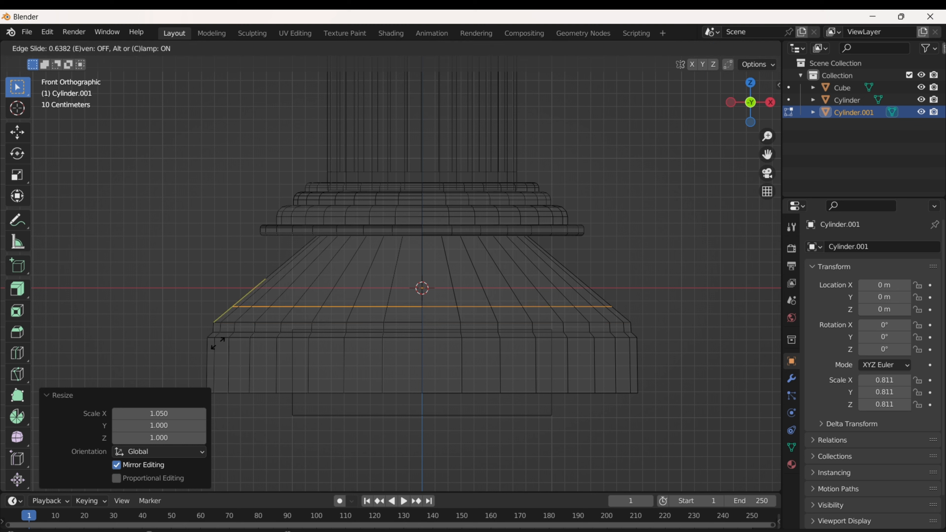
left_click(212, 354)
key("ctrl+r")
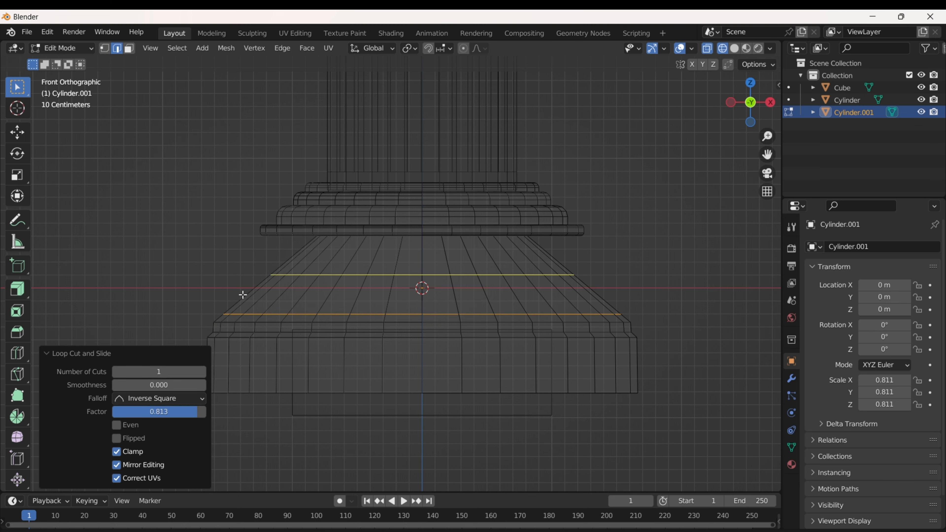
left_click(243, 294)
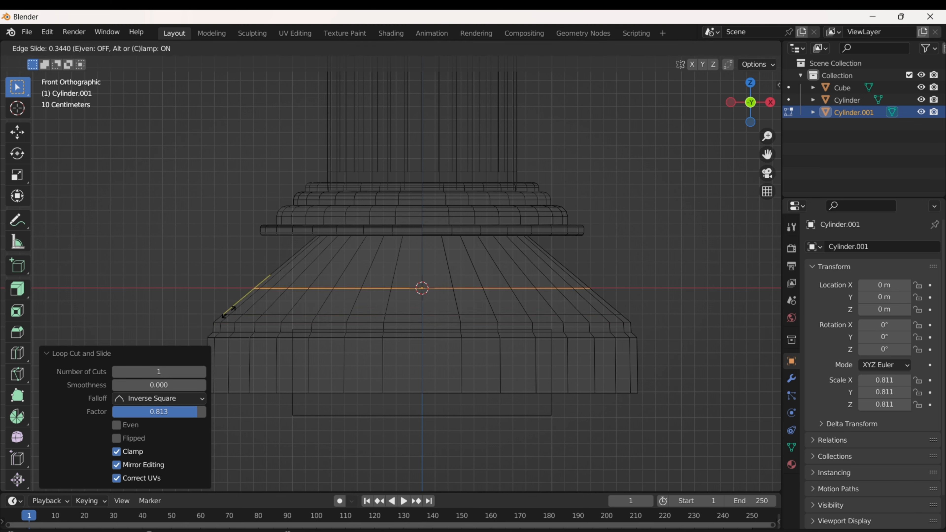
left_click(207, 331)
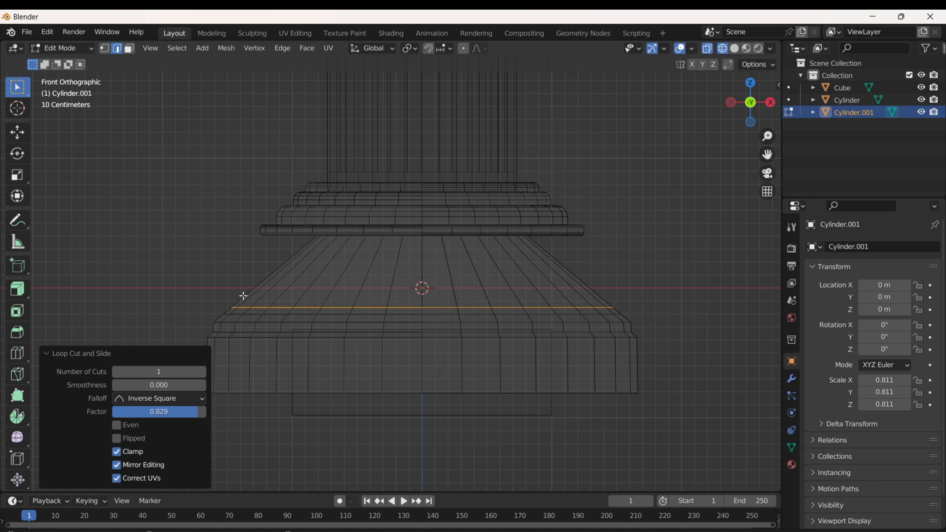
Add a loop cut just above the topmost one on the flared slope, slid to a factor of about 0.845.
key("ctrl+r")
left_click(250, 290)
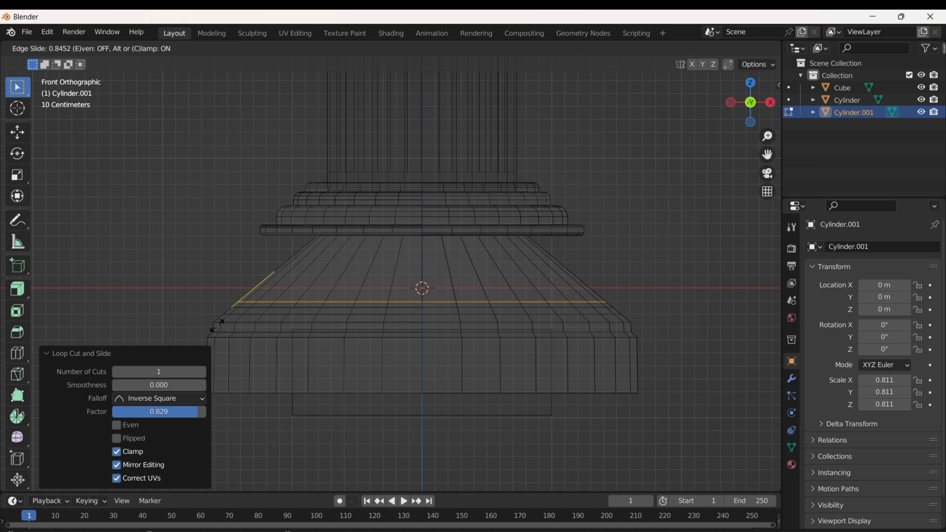
left_click(238, 324)
Extrude the narrow face ring second from the top of the new cuts outward at scale 1.055, and shrink it slightly along Z.
key("3")
left_click(354, 311, "alt")
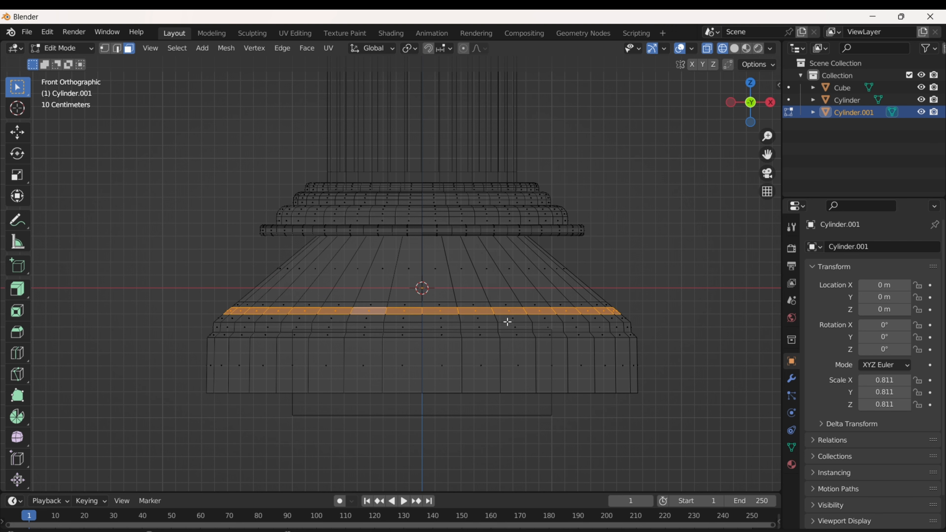
key("s")
left_click(646, 318)
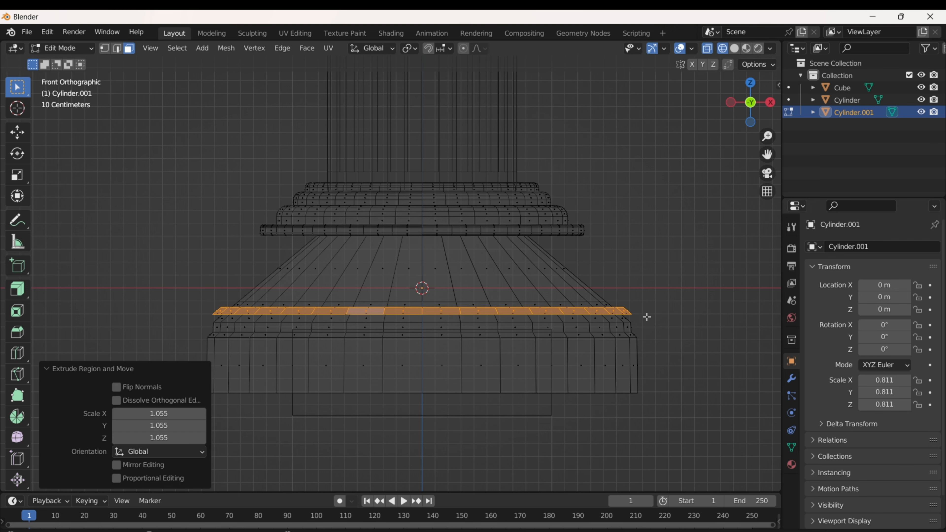
scroll(648, 320, "up", 2)
key("s")
key("z")
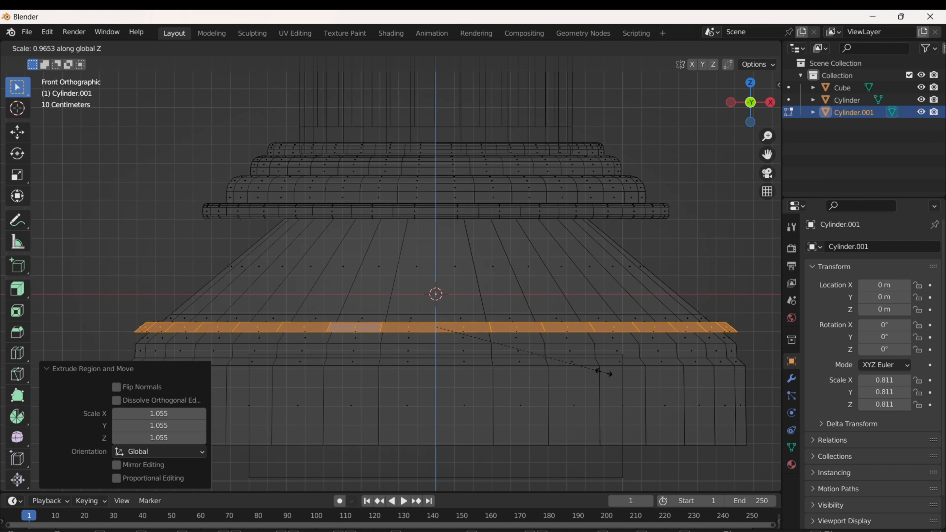
left_click(593, 371)
Extrude the narrow face ring directly above it outward at scale 1.041, and adjust its height with a scale along Z.
left_click(709, 313, "alt")
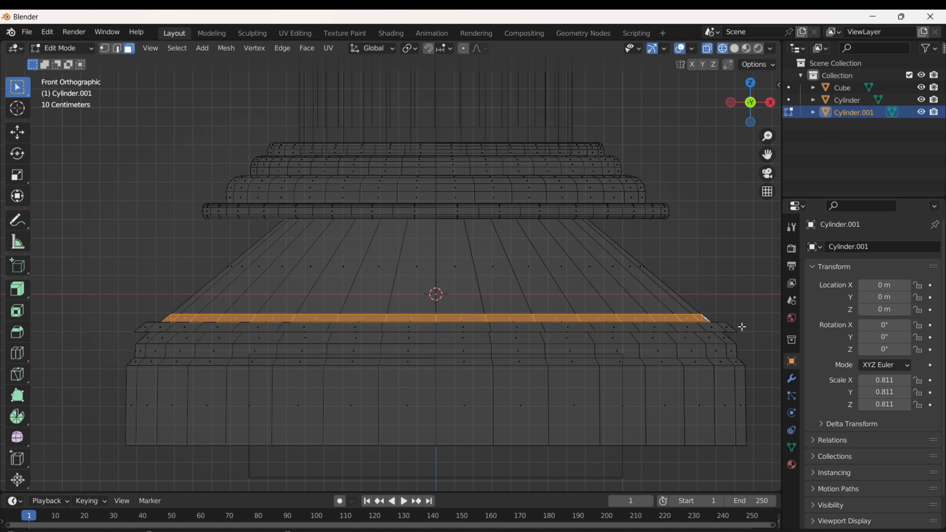
key("s")
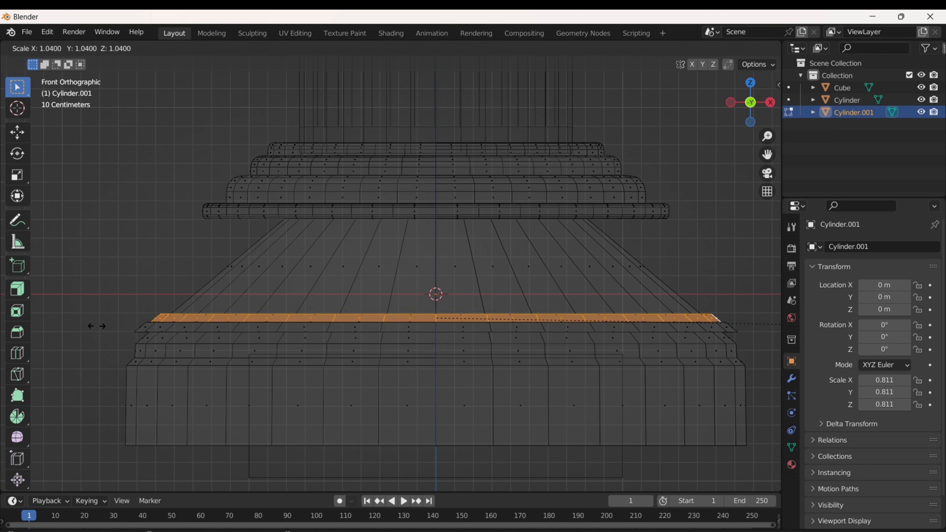
left_click(108, 326)
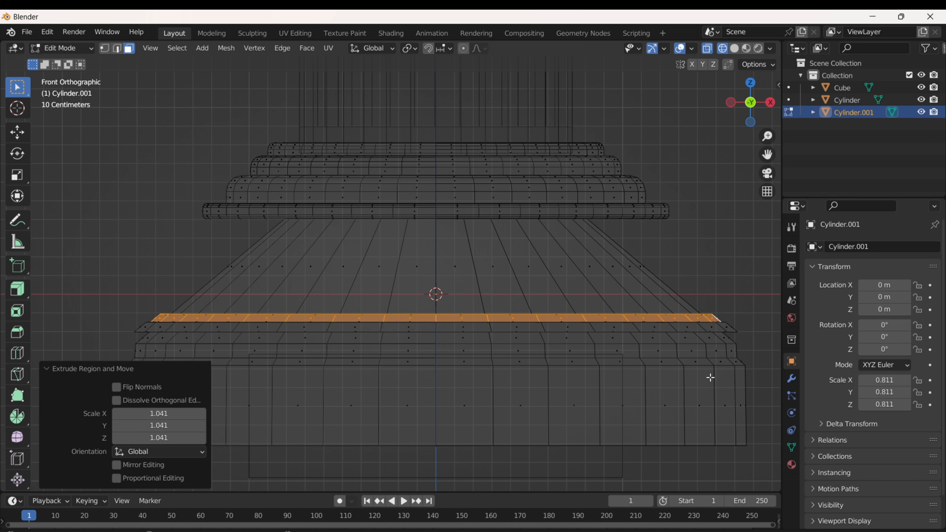
key("s")
key("z")
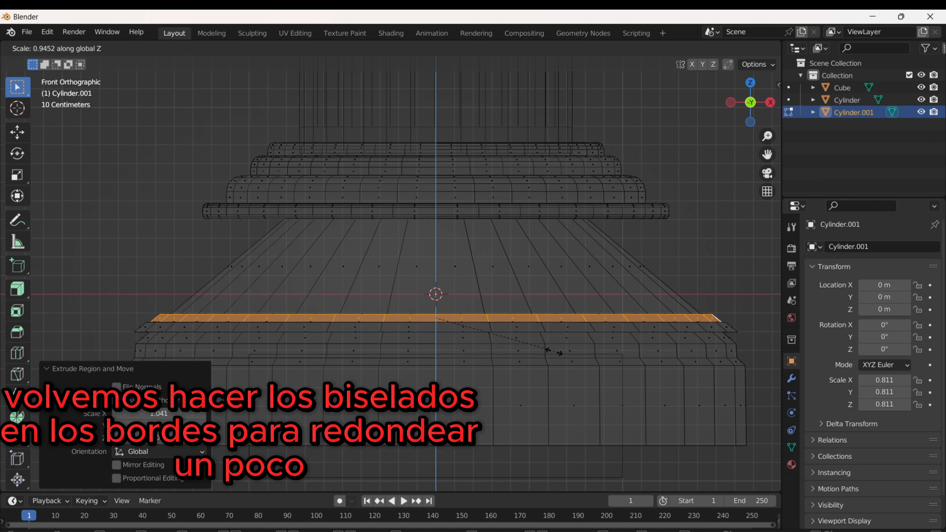
left_click(493, 339)
Bevel the outer edge loop of the lower extruded ring with a width of 0.0603 m and 3 segments.
key("shift+z")
mouse_move(661, 342)
middle_mouse_down()
mouse_move(553, 322)
mouse_move(574, 338)
middle_mouse_up()
key("2")
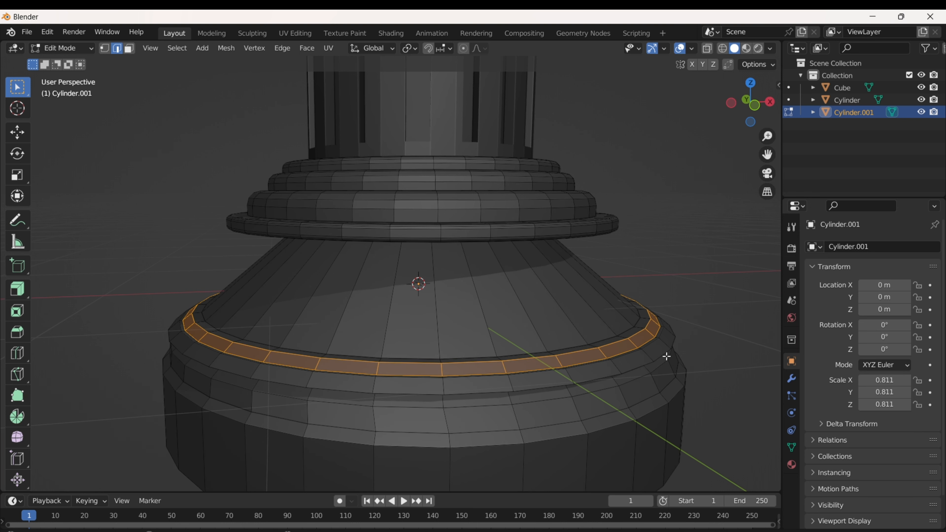
left_click(664, 355, "alt")
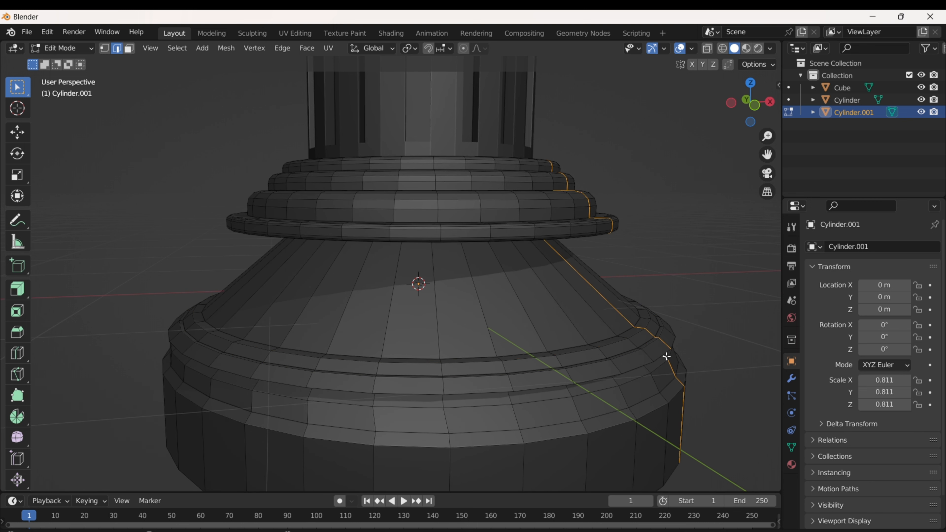
left_click(697, 371)
Bevel the top edge loop of the upper extruded ring, where it meets the flared slope.
middle_click_drag(652, 325, 601, 303, "shift")
scroll(605, 311, "up", 1)
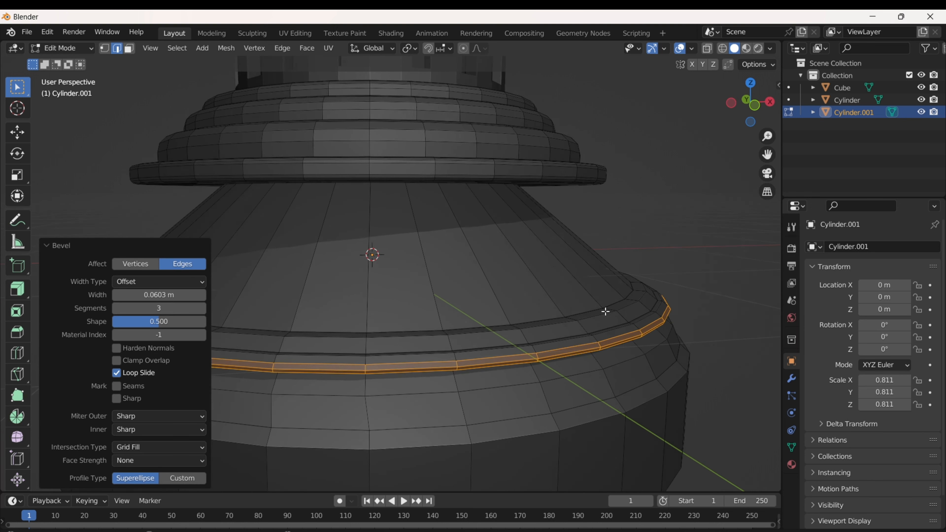
left_click(607, 316, "alt")
key("ctrl+b")
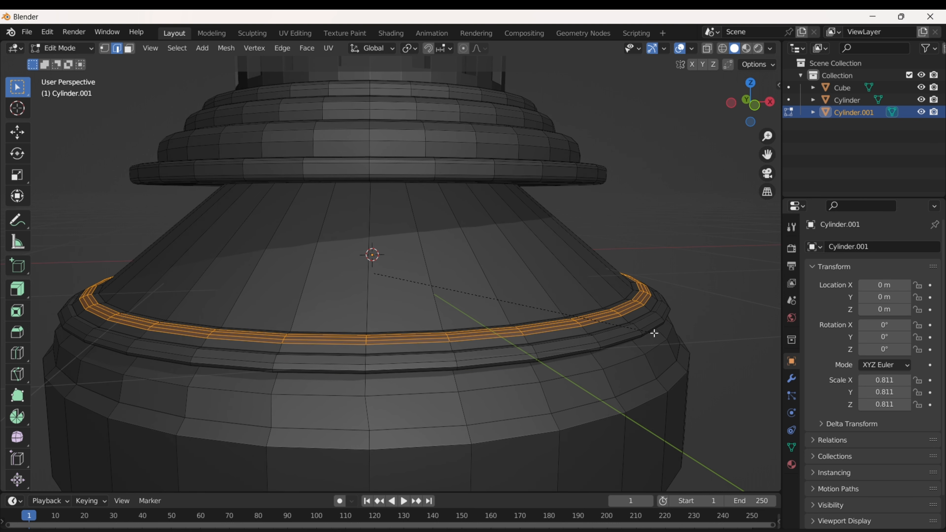
left_click(653, 332)
Bevel the edge loop lying between the two bevelled loops with 3 segments, and return to Object Mode.
left_click(646, 319, "alt")
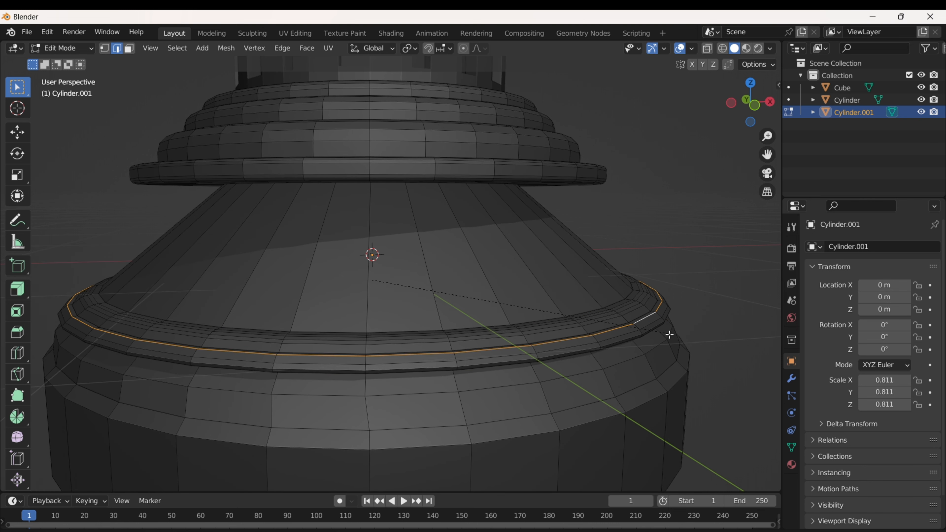
left_click(672, 339)
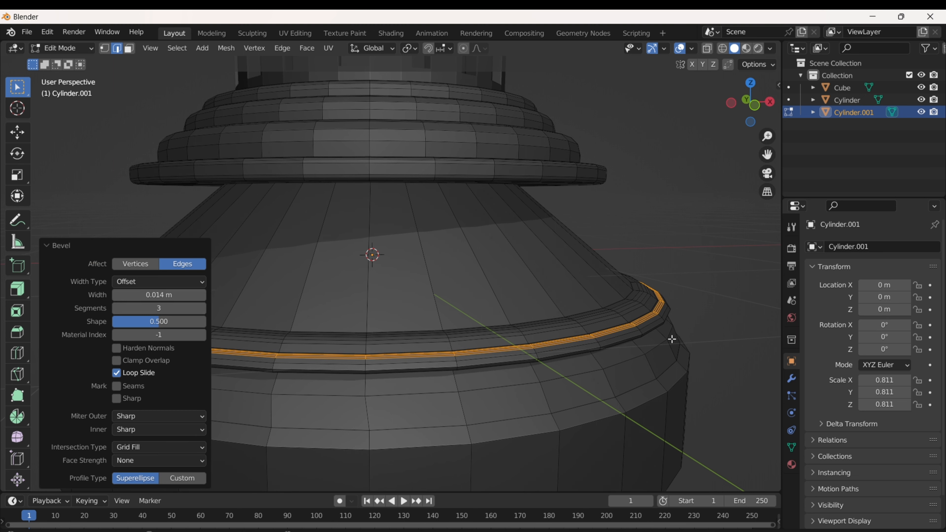
key("ctrl+b")
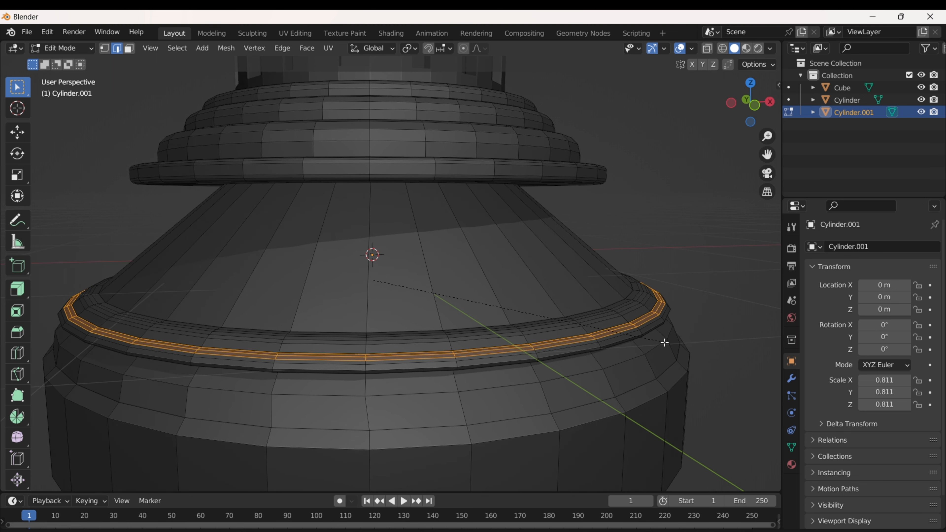
left_click(663, 341)
key("Tab")
key("Tab")
scroll(663, 364, "down", 2)
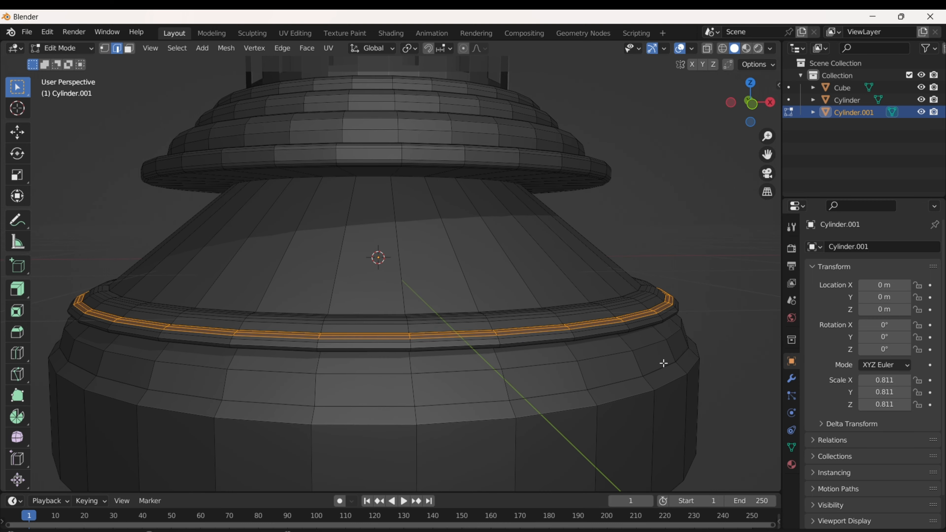
scroll(593, 327, "down", 2)
key("Tab")
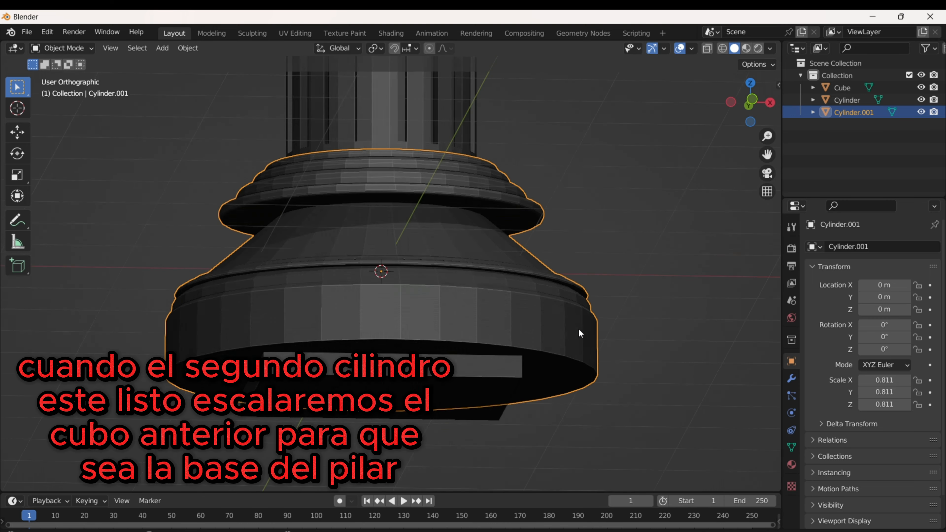
Scale the cube under the column uniformly by 1.988 and move it -0.571 m along Z.
key("KP_1")
left_click(497, 382)
scroll(497, 381, "down", 2)
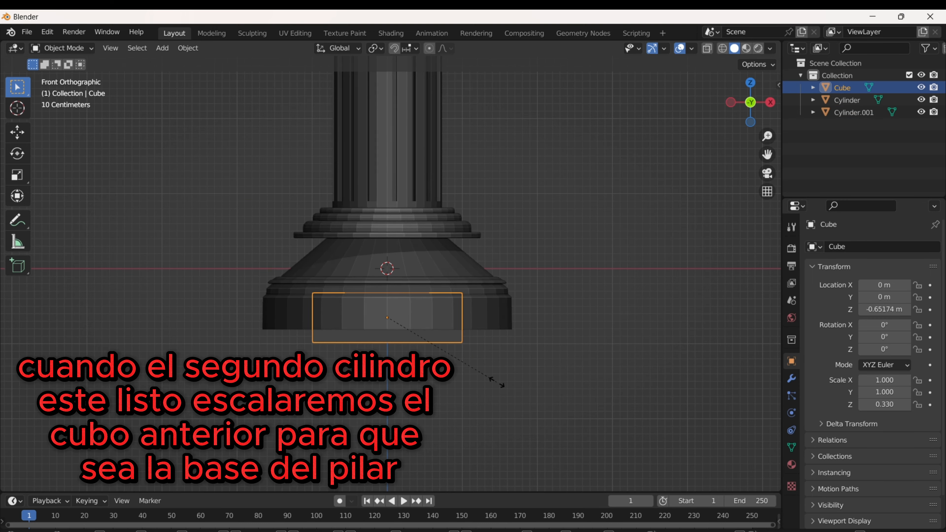
key("s")
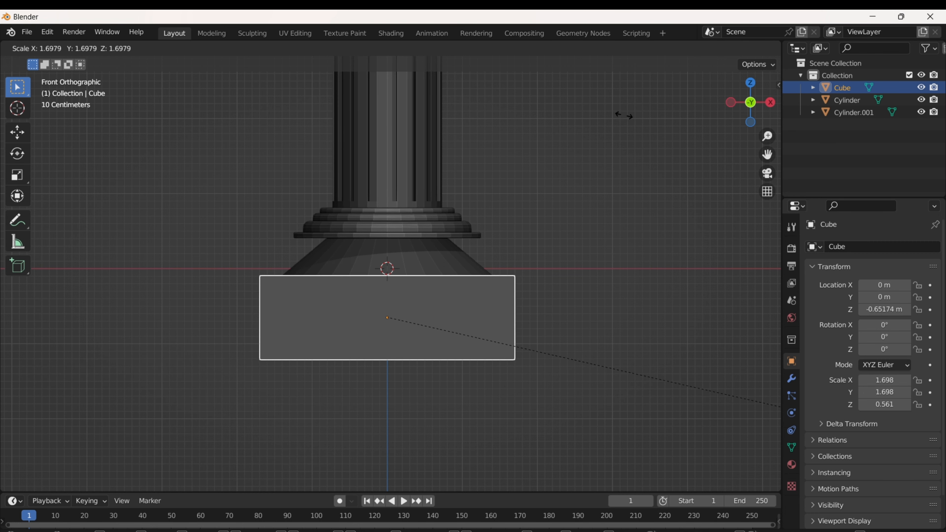
left_click(221, 172)
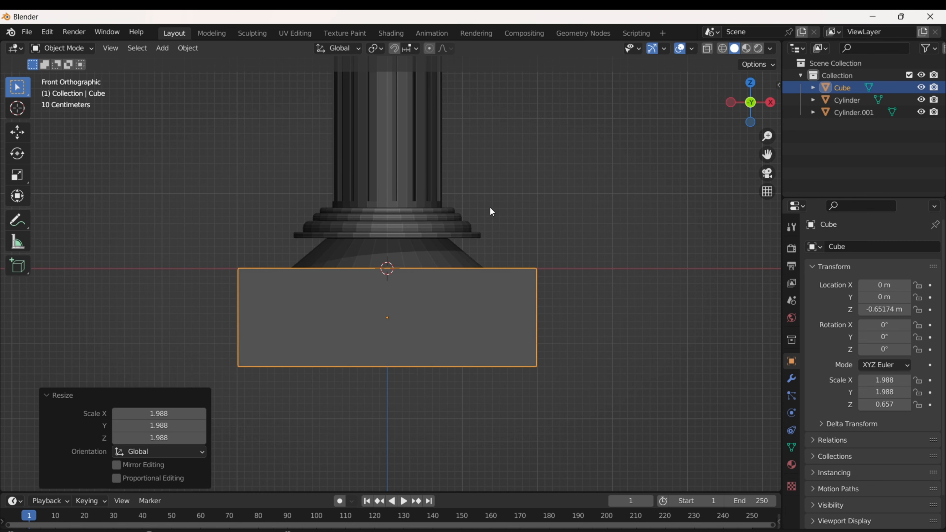
key("g")
key("z")
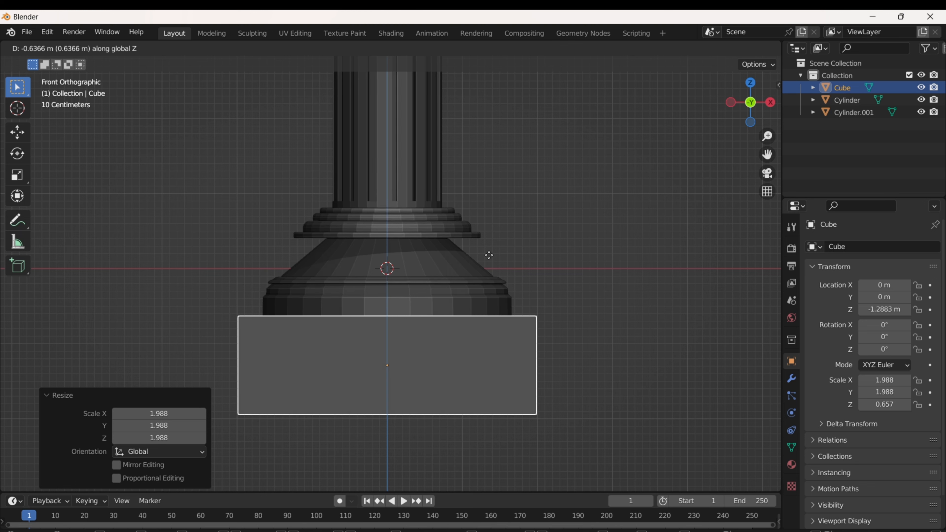
left_click(489, 256)
Flatten the cube by 0.571 along Z and raise it under the column base to a Z location of -1.098 m.
key("s")
key("z")
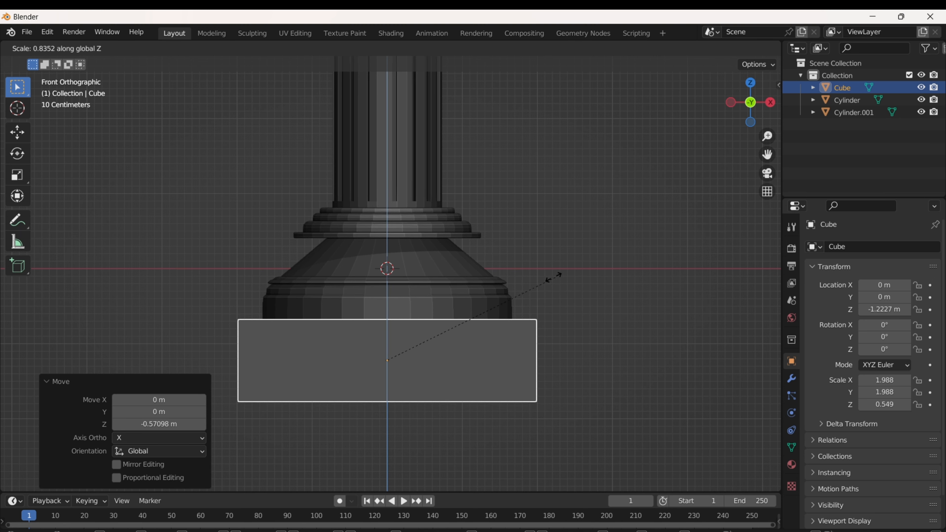
left_click(483, 277)
key("g")
key("z")
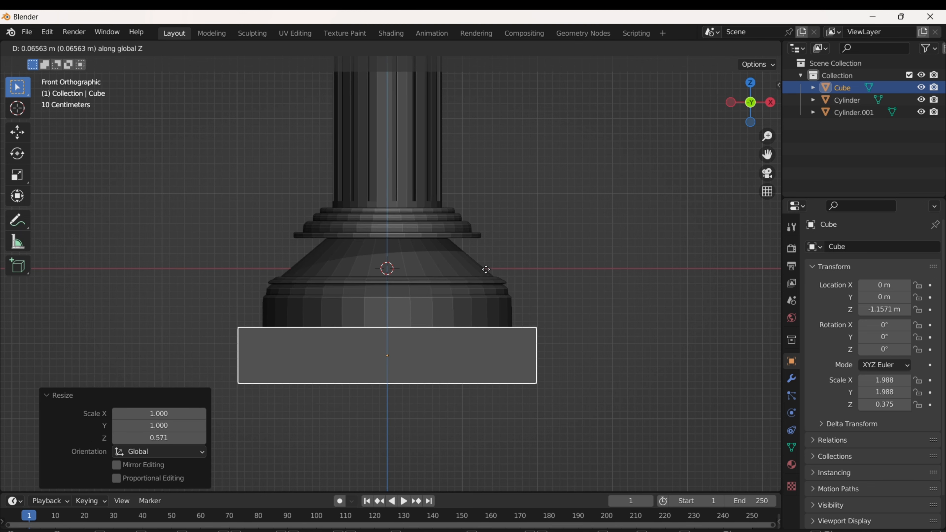
left_click(488, 272)
left_click(539, 273)
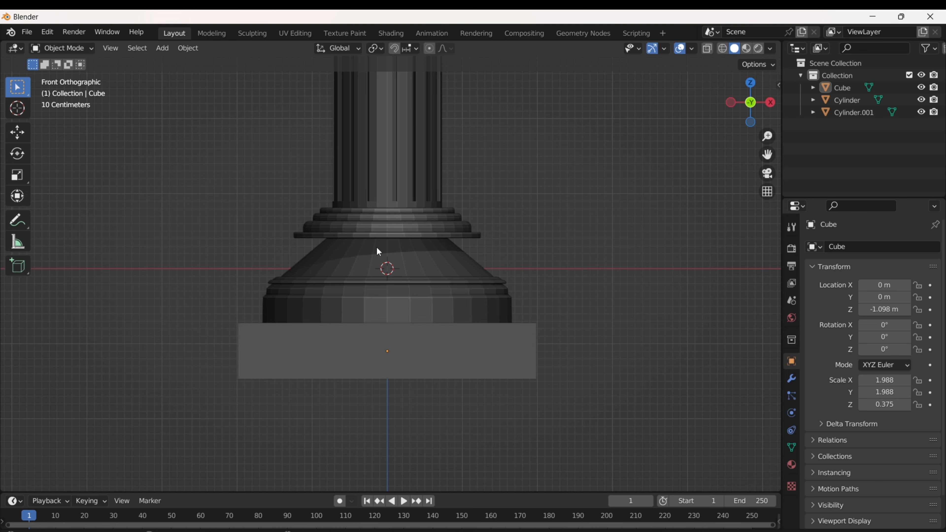
Select the neck edge loop of the column base, where the flared section meets the underside of the stepped rings, in Edit Mode.
left_click(385, 243)
scroll(435, 249, "up", 3)
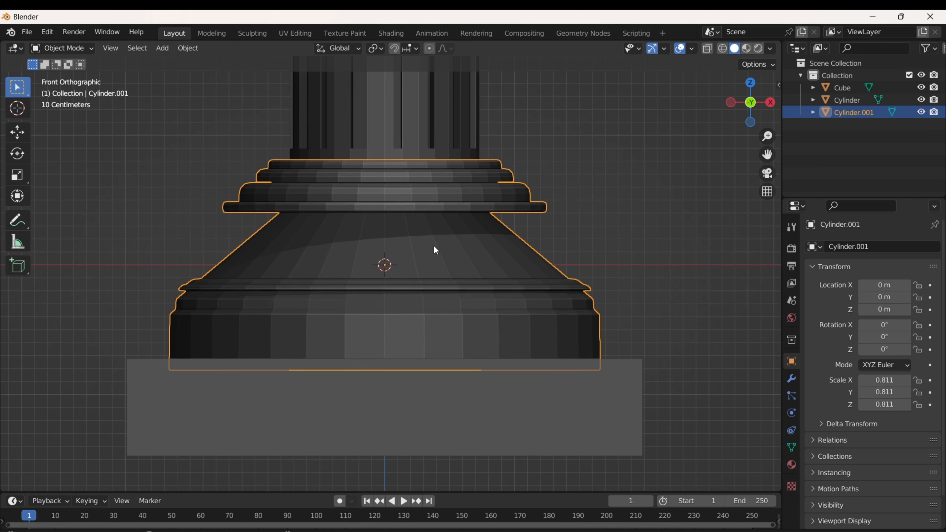
middle_click_drag(462, 249, 465, 233)
key("Tab")
key("alt+a")
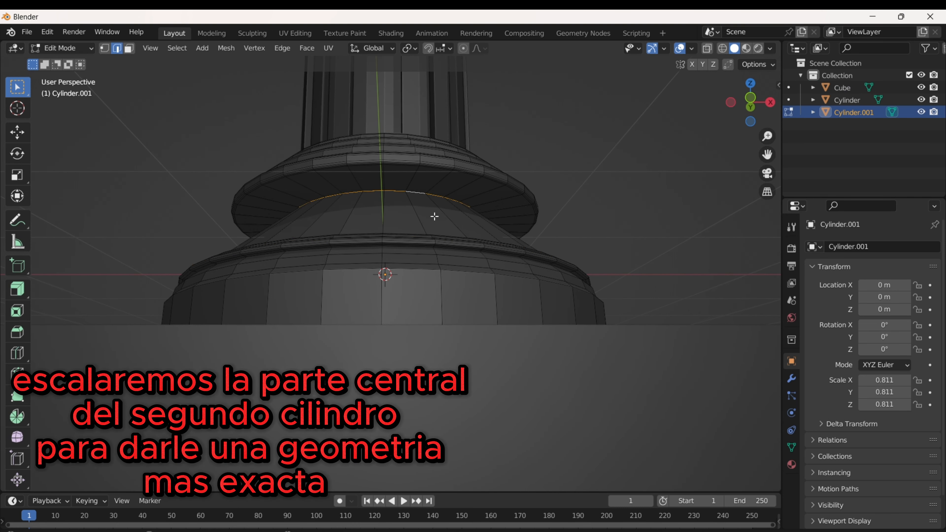
key("KP_1")
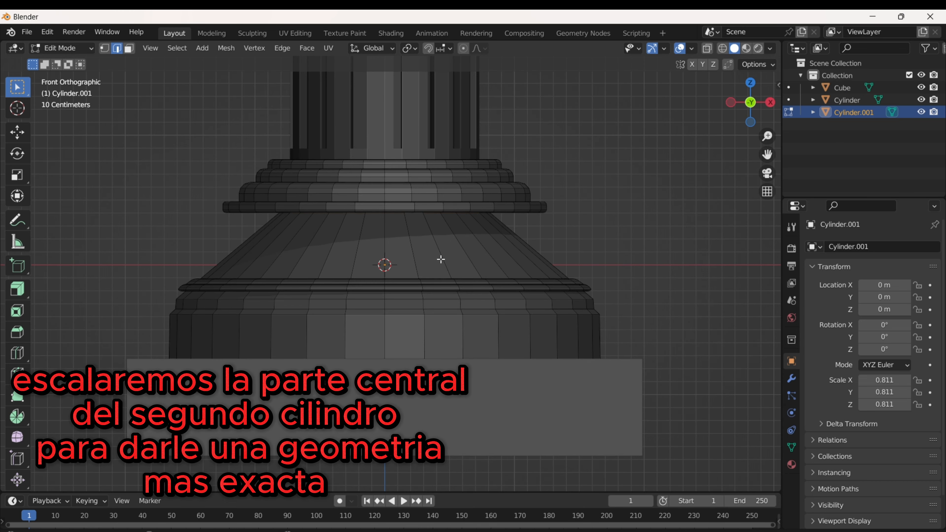
key("s")
key("x")
left_click(536, 270)
key("ctrl+z")
Scale the neck edge loop uniformly by 1.359, fine-tune its width with a second scale, and return to Object Mode.
key("s")
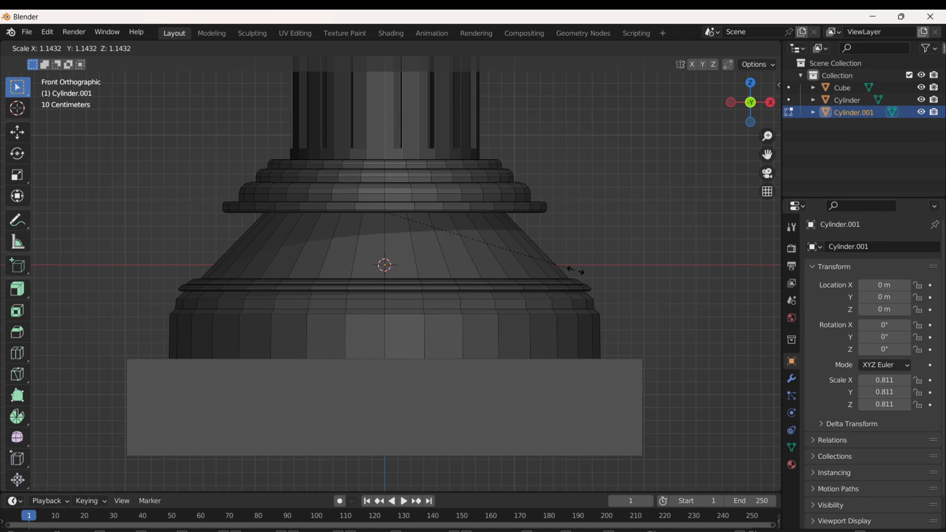
left_click(614, 271)
key("shift+z")
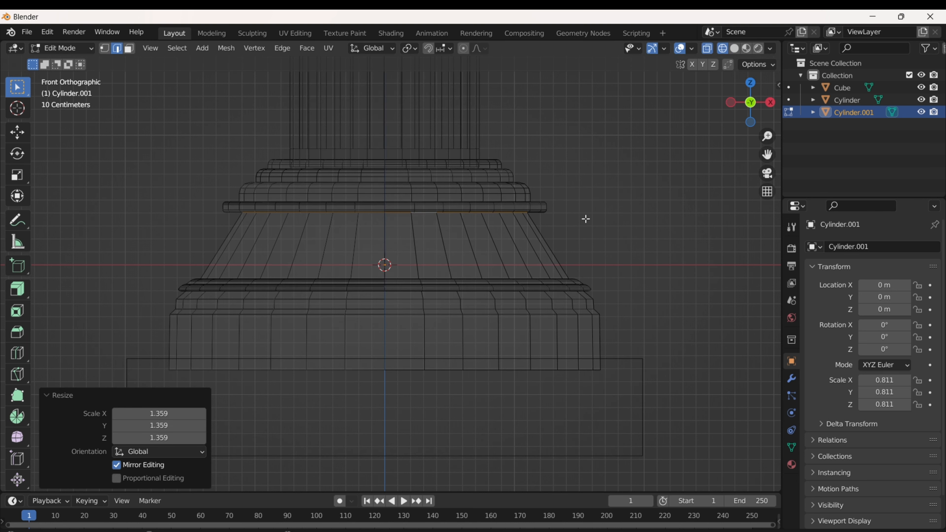
key("z")
left_click(660, 218)
key("s")
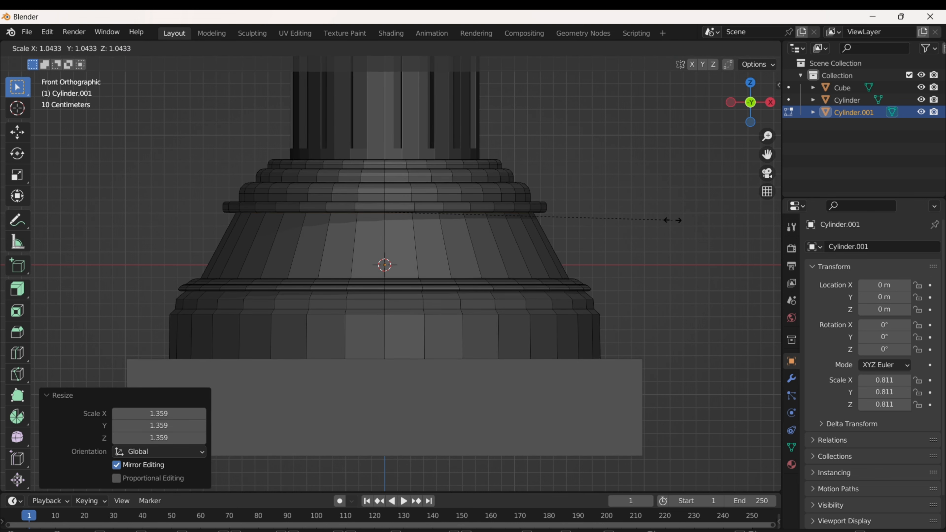
left_click(603, 212)
key("Tab")
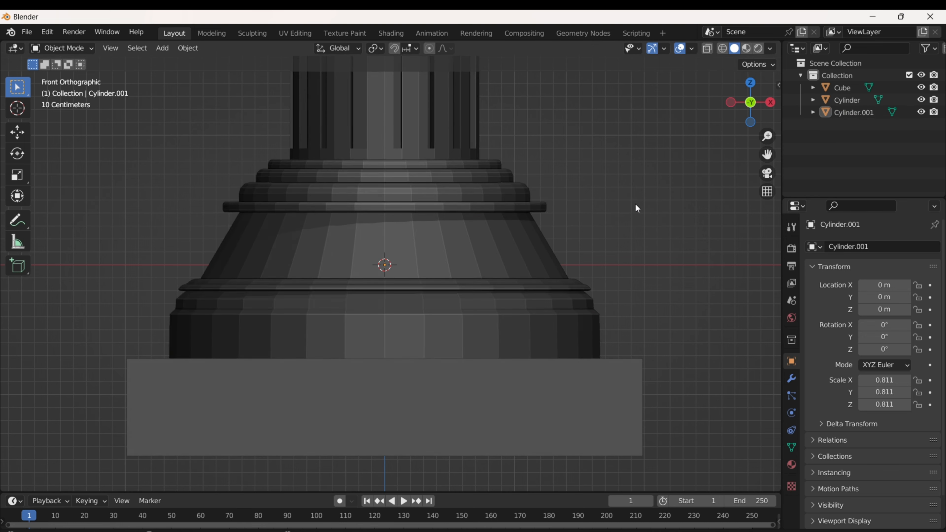
Add a Subdivision Surface modifier to the column's round base.
scroll(626, 201, "down", 4)
middle_click_drag(525, 180, 514, 237, "shift")
scroll(514, 237, "down", 2)
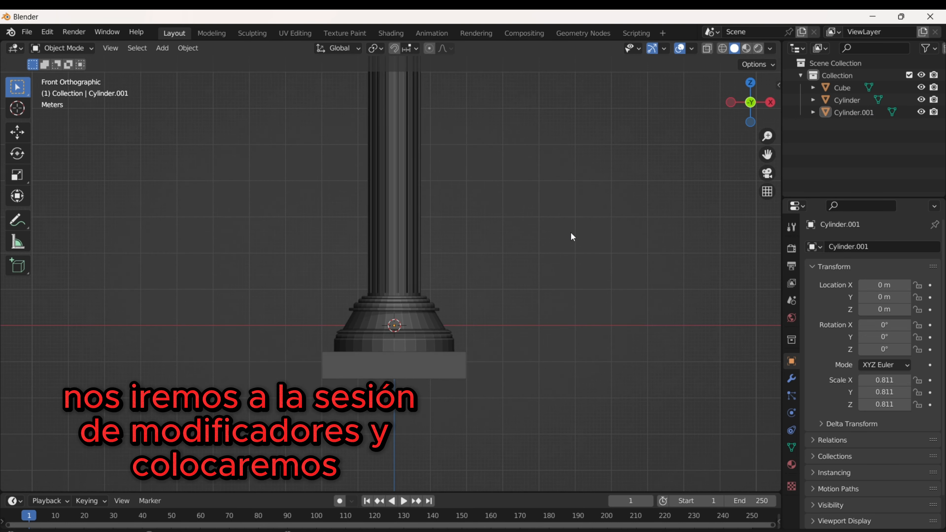
middle_click_drag(572, 237, 619, 401, "shift")
scroll(536, 330, "down", 5, "shift")
left_click(446, 365)
left_click(792, 379)
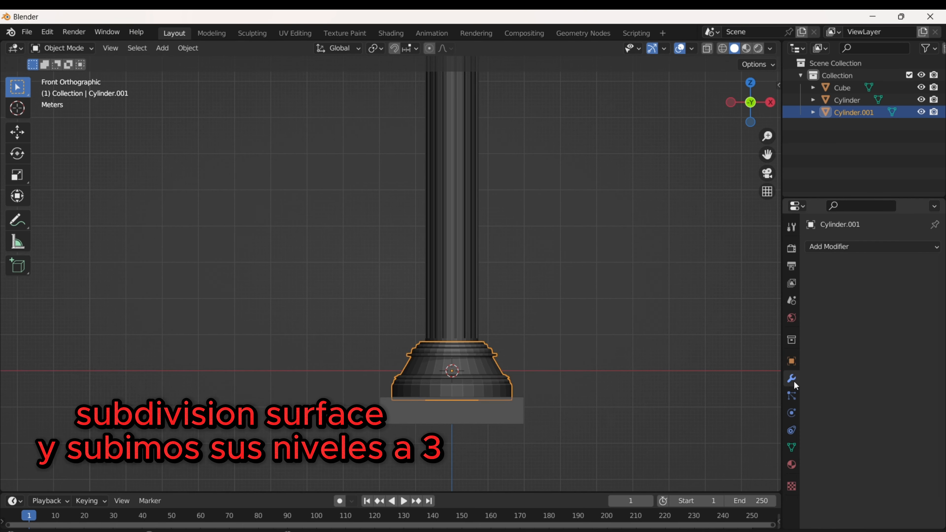
left_click(852, 246)
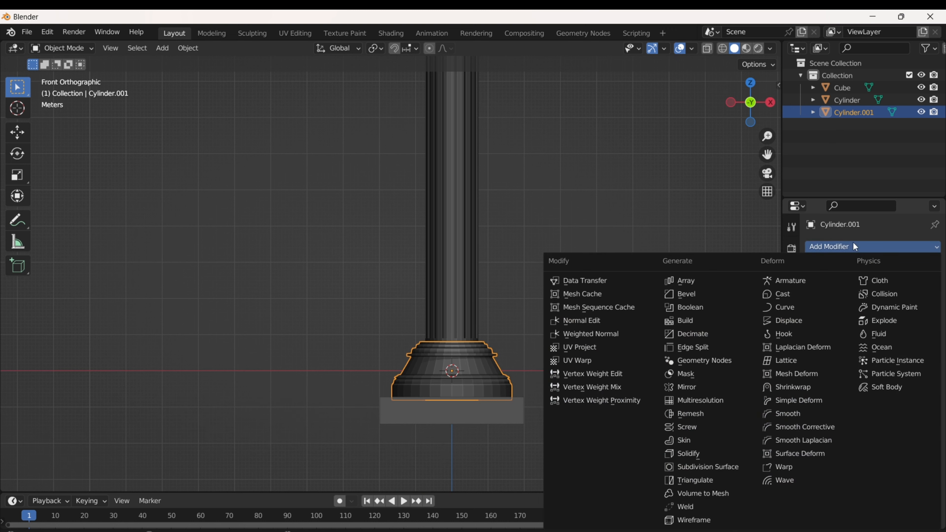
left_click(730, 468)
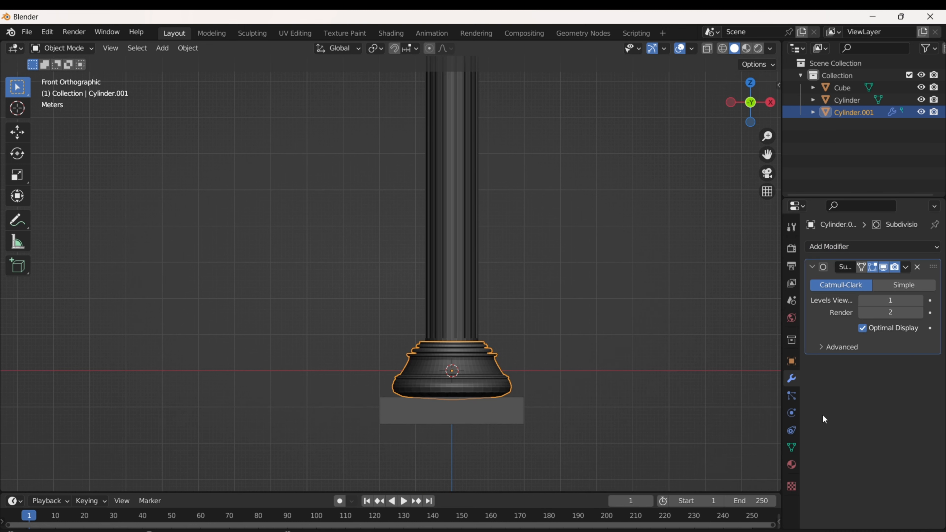
Set the Subdivision Surface modifier's viewport level to 3 on the round base.
left_click(919, 298)
left_click(919, 301)
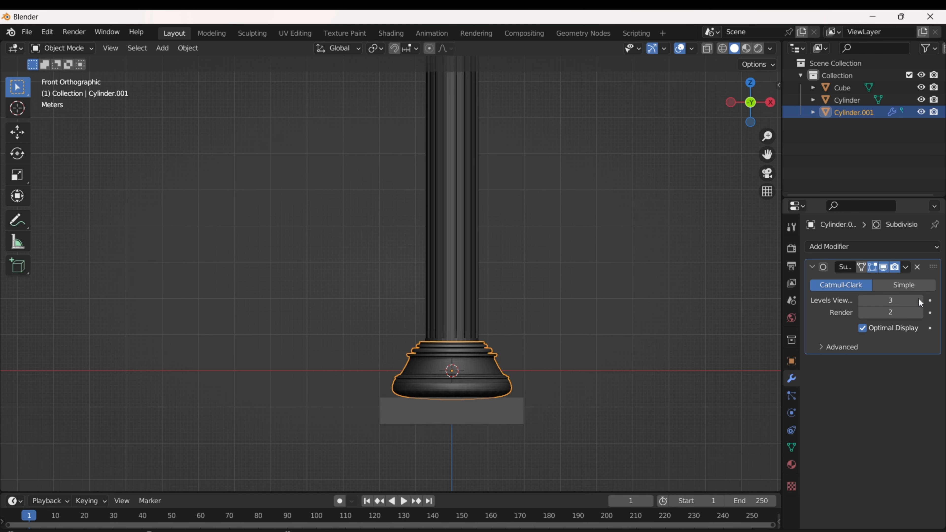
middle_click_drag(556, 321, 521, 235, "shift")
scroll(474, 316, "up", 4)
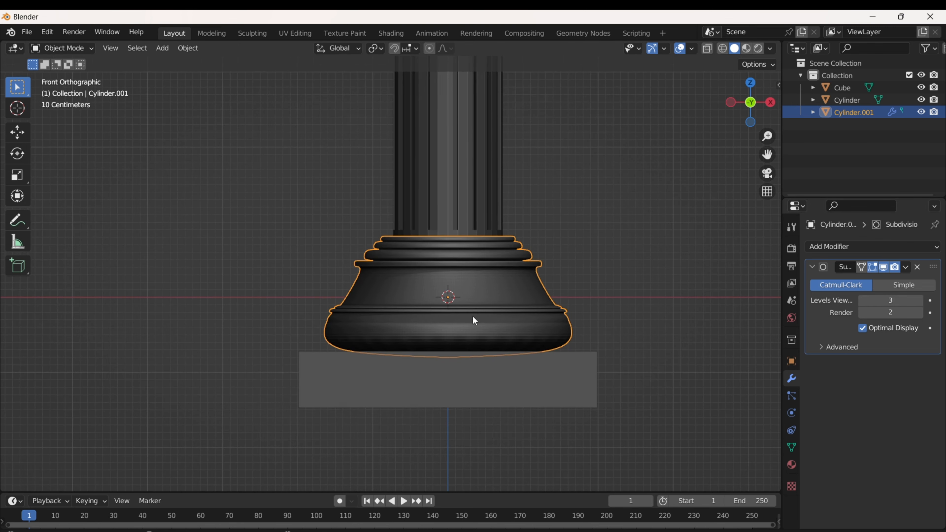
Select the bottom cap face of the round base in Edit Mode and extrude it in place at a scale of 1.000.
key("Tab")
middle_click_drag(483, 363, 472, 348)
key("shift+z")
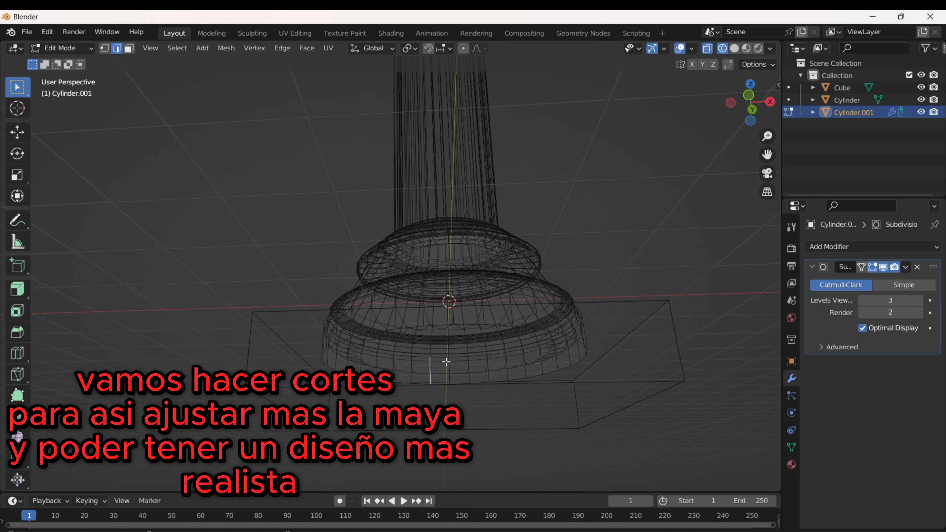
left_click(448, 358)
key("z")
left_click(521, 356)
middle_click_drag(527, 296, 531, 338)
key("e")
key("s")
left_click(599, 345)
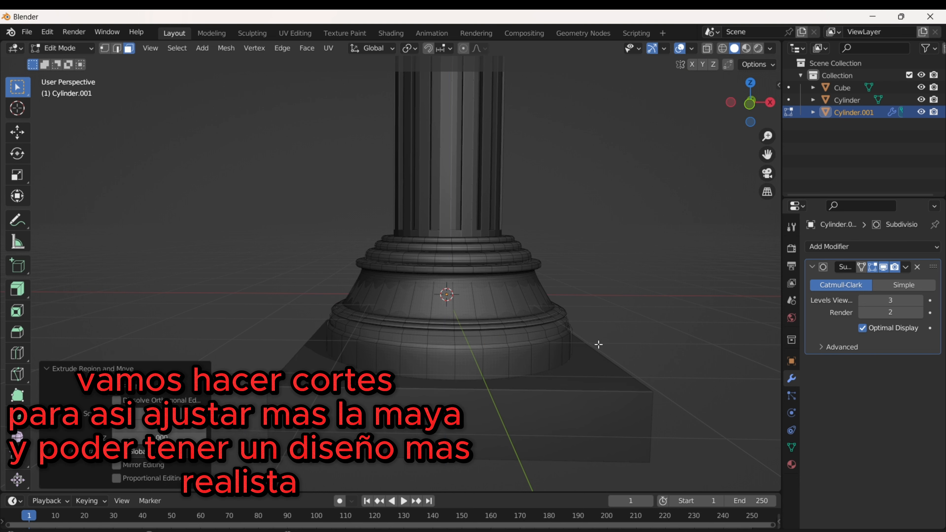
Return to Object Mode and apply Shade Smooth, followed by Shade Auto Smooth, to the round base.
scroll(556, 346, "up", 1)
scroll(518, 345, "up", 3)
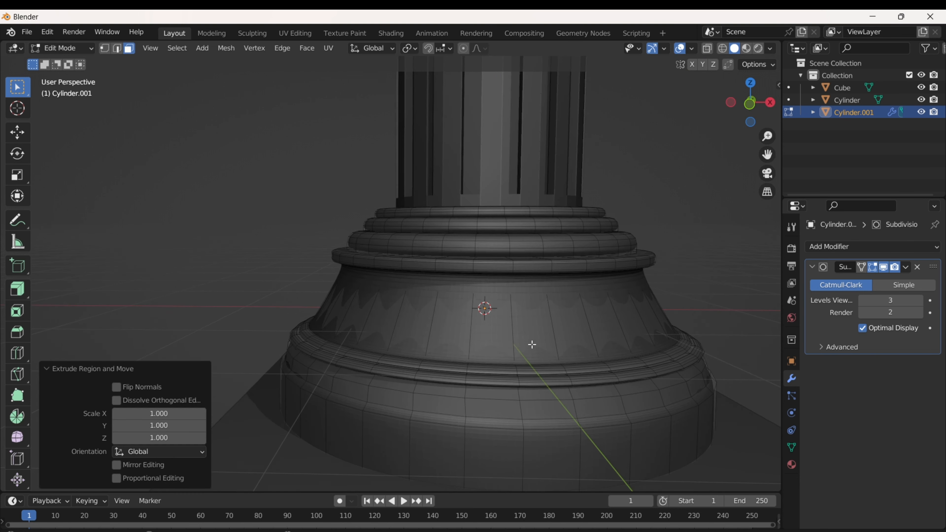
key("Tab")
middle_click_drag(590, 316, 552, 241)
right_click(553, 241)
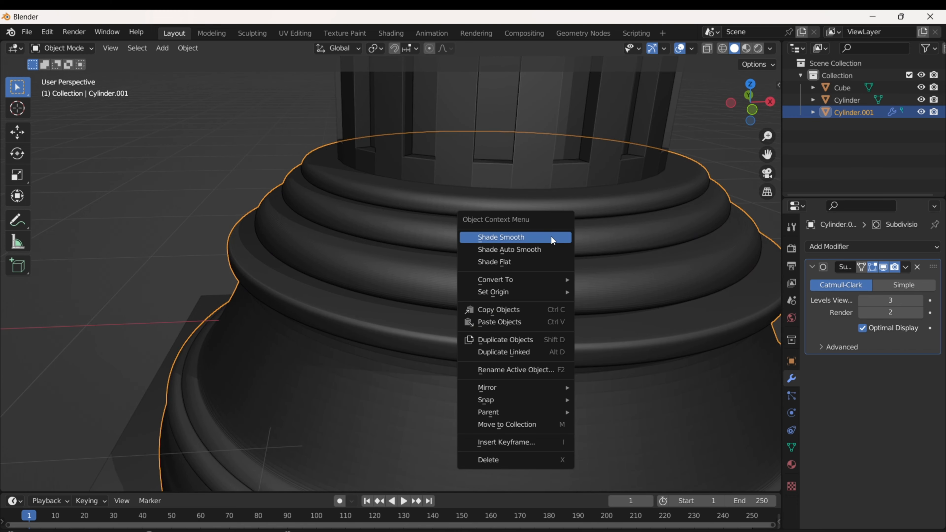
left_click(551, 240)
right_click(550, 244)
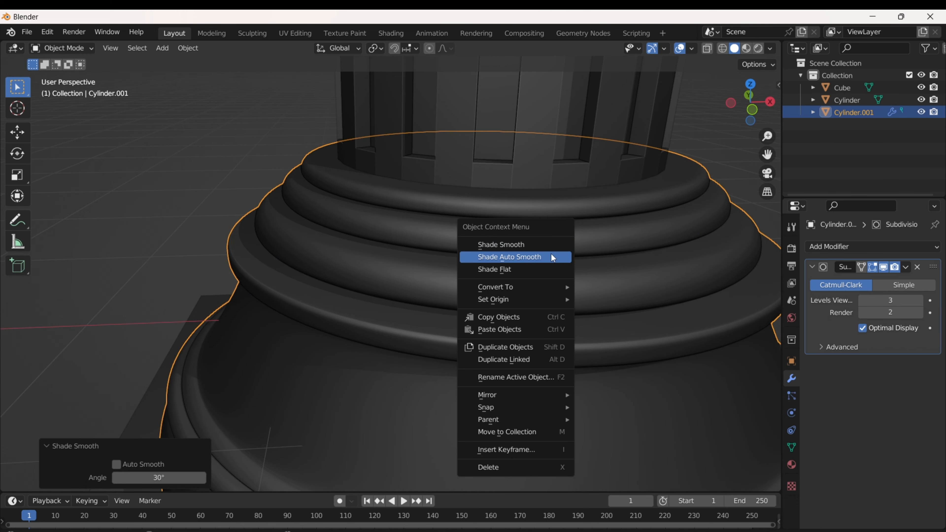
left_click(552, 258)
Add a loop cut to the flared section and slide it down next to the lower ring, at factor 0.943.
middle_click_drag(592, 300, 611, 198)
key("Tab")
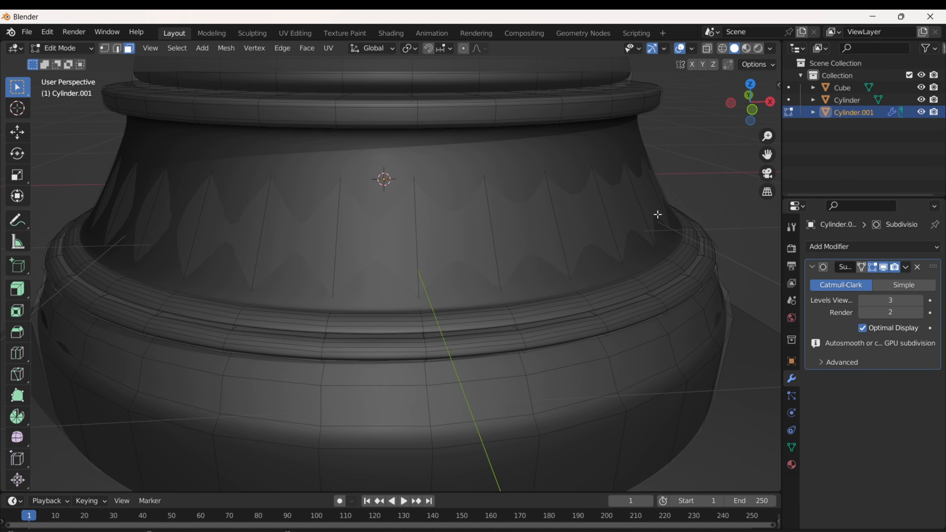
key("ctrl+r")
left_click(656, 207)
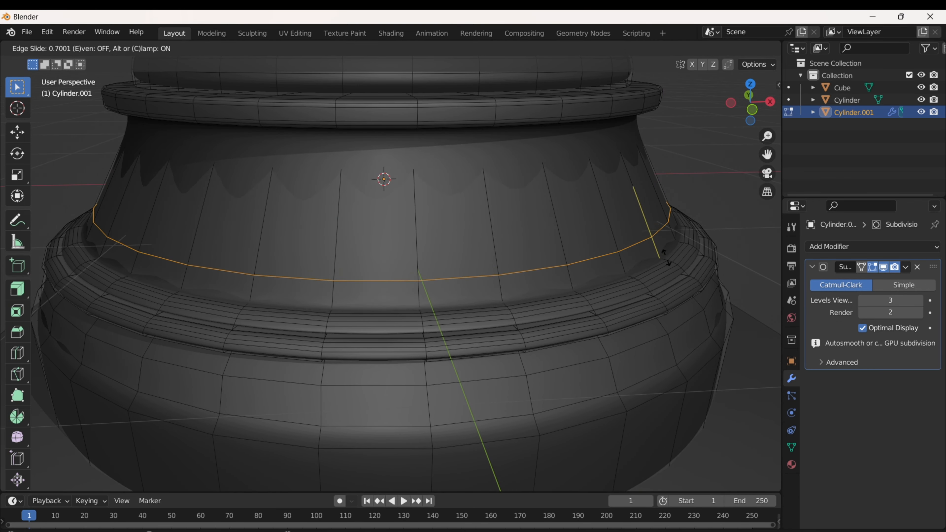
left_click(670, 270)
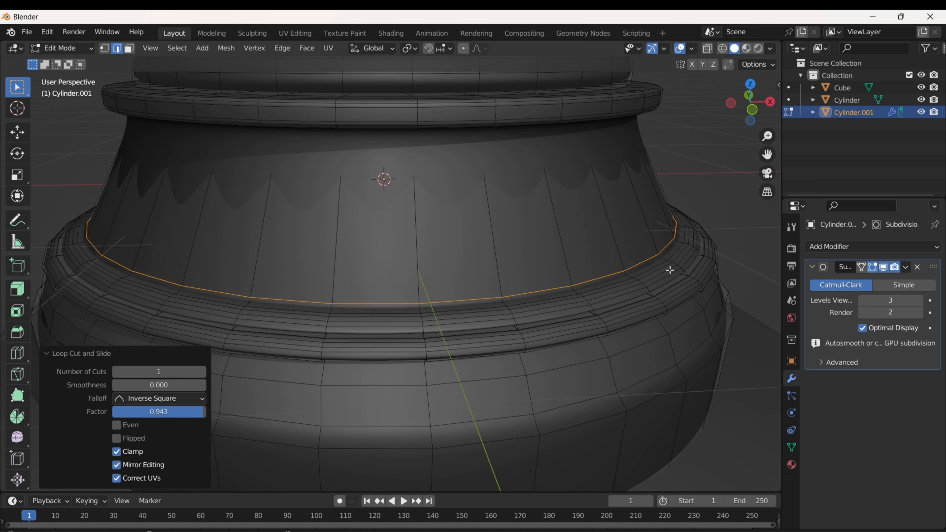
Add a loop cut at the upper end of the flared section, just beneath the projecting ring, and return to Object Mode.
key("ctrl+r")
left_click(626, 126)
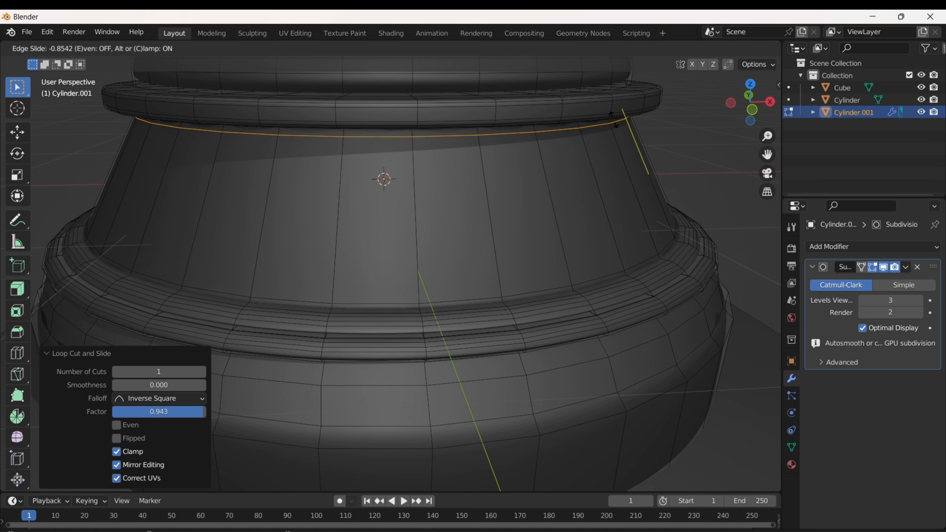
left_click(622, 153)
key("Tab")
middle_click_drag(678, 288, 668, 272)
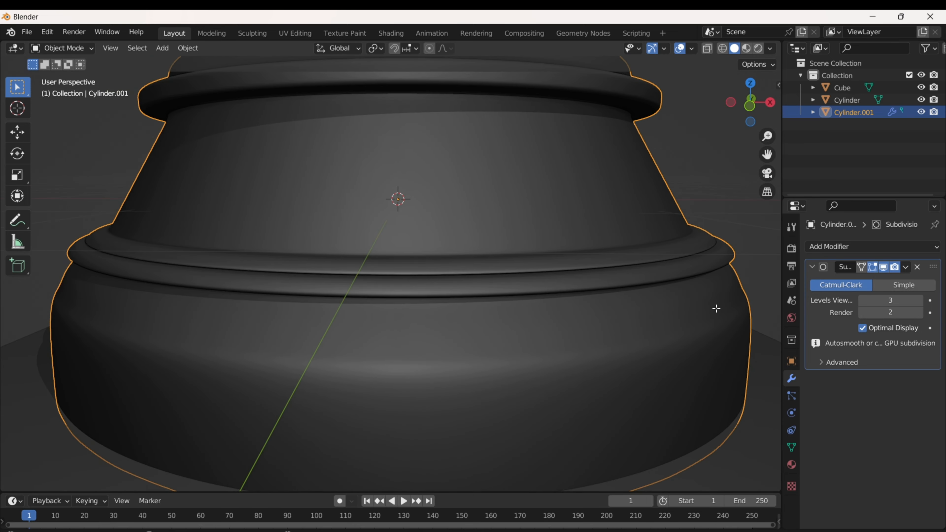
Add a loop cut around the sloped shoulder of the lower band, beneath the small double ring.
key("Tab")
key("ctrl+r")
left_click(741, 305)
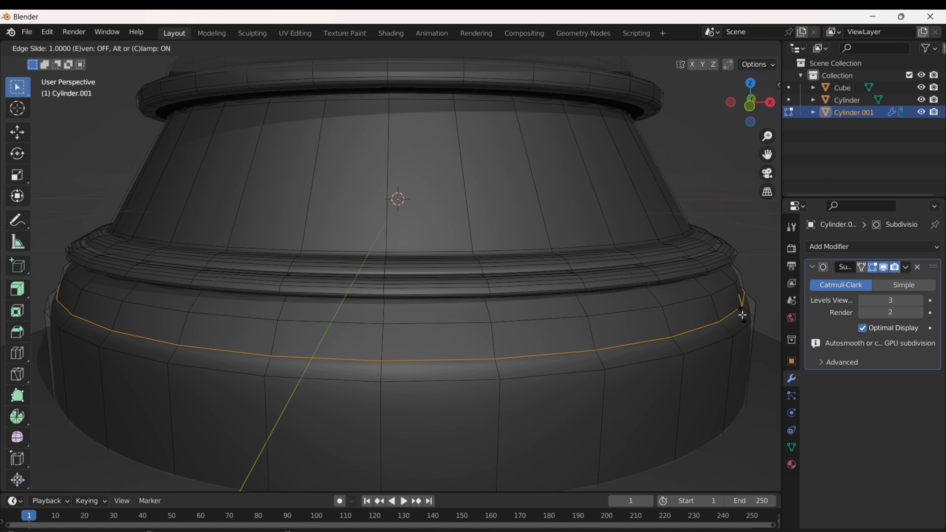
left_click(741, 314)
key("Tab")
key("Tab")
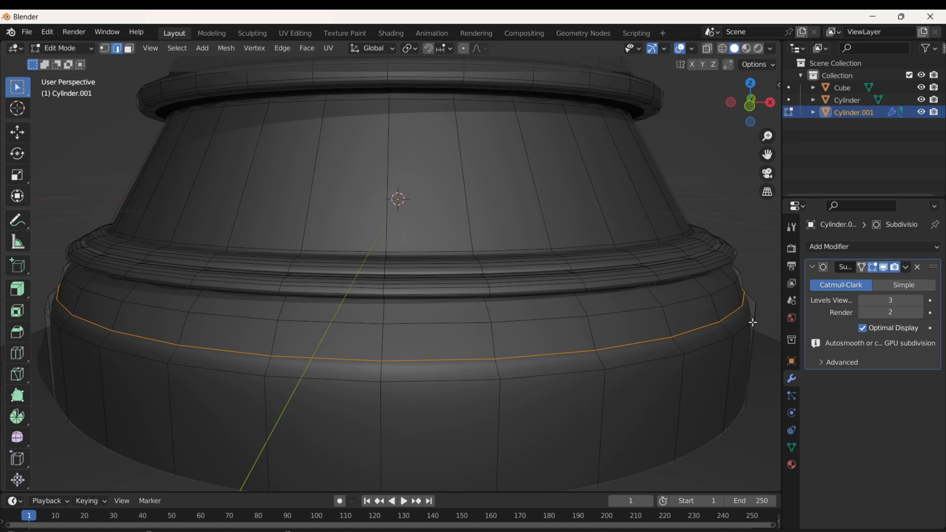
Add supporting loop cuts just below and just above the lower band's upper edge, sliding the one below to factor -0.851.
key("ctrl+r")
left_click(748, 309)
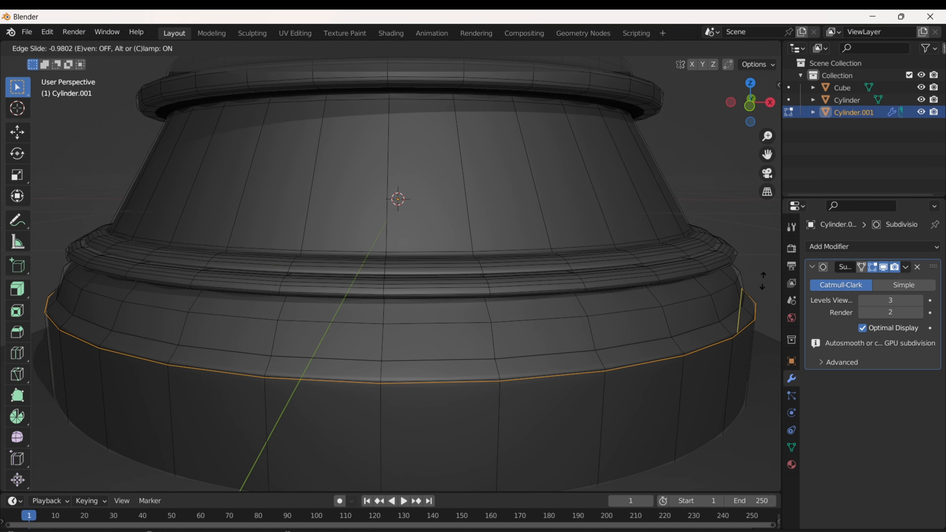
left_click(763, 287)
key("ctrl+r")
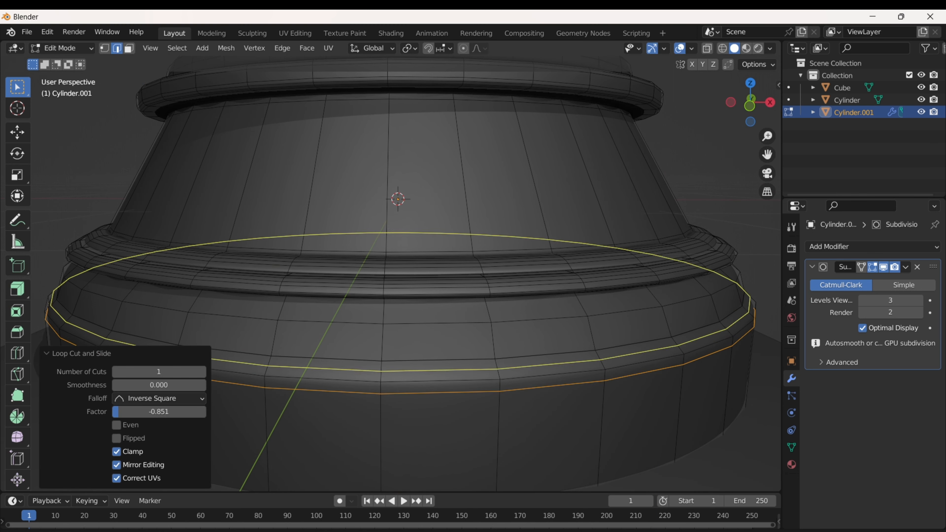
left_click(752, 303)
left_click(757, 309)
key("Tab")
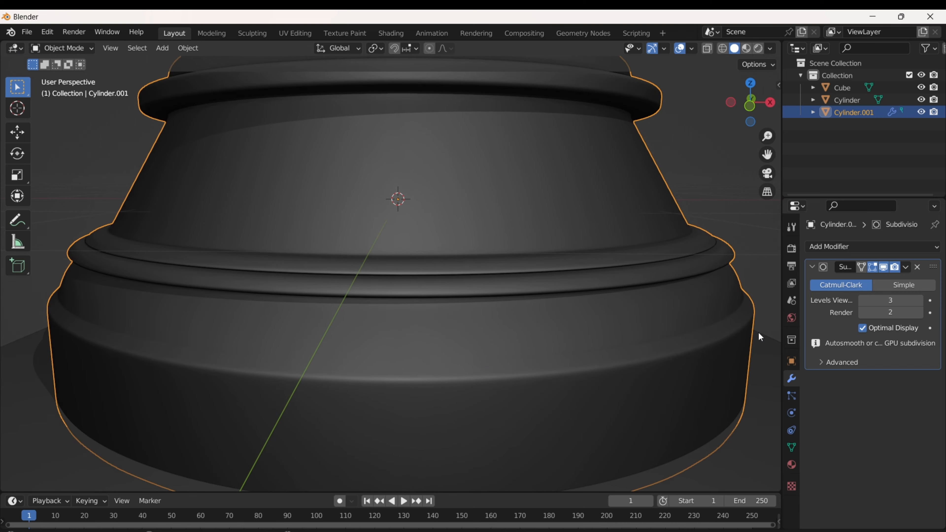
Add a loop cut across the upper part of the lower band's sloped shoulder, slid to factor -0.694.
key("Tab")
key("ctrl+r")
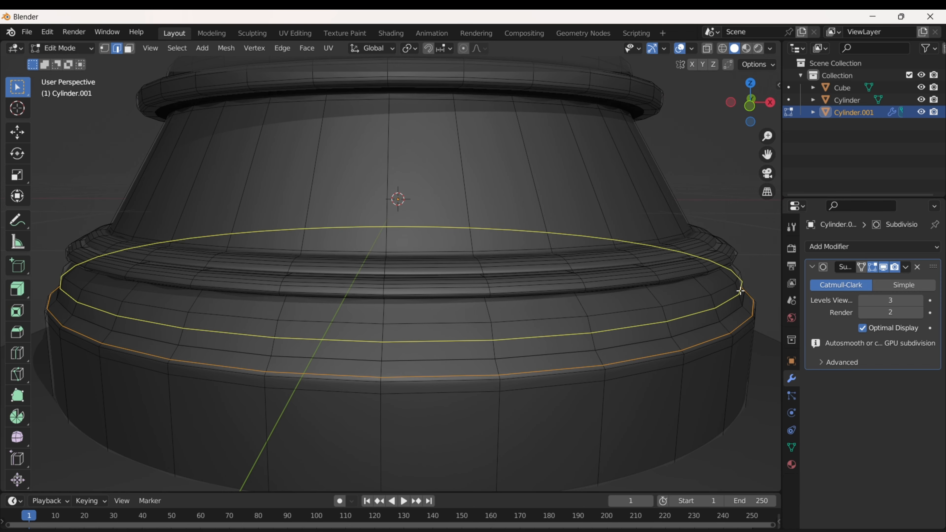
left_click(740, 291)
left_click(737, 283)
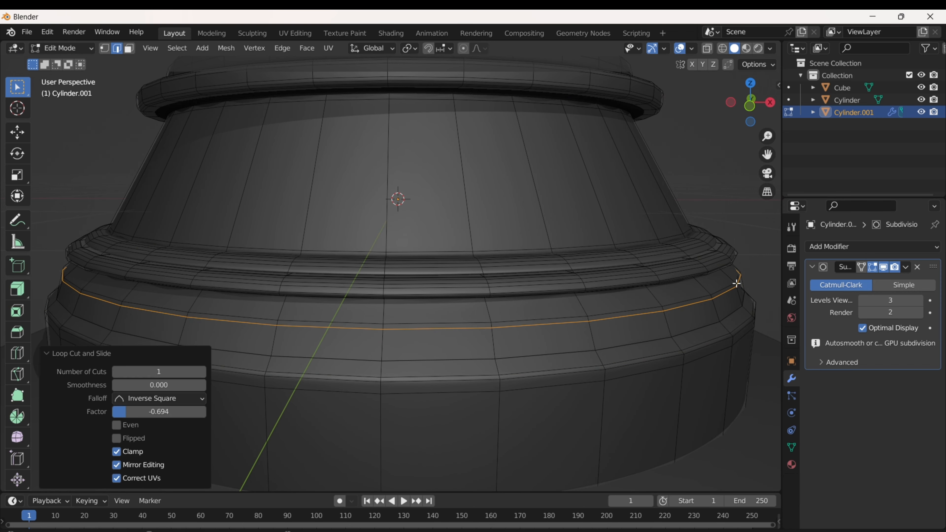
key("Tab")
Add a loop cut on the upper half of the small double ring, slid to factor -0.082.
scroll(736, 267, "up", 3)
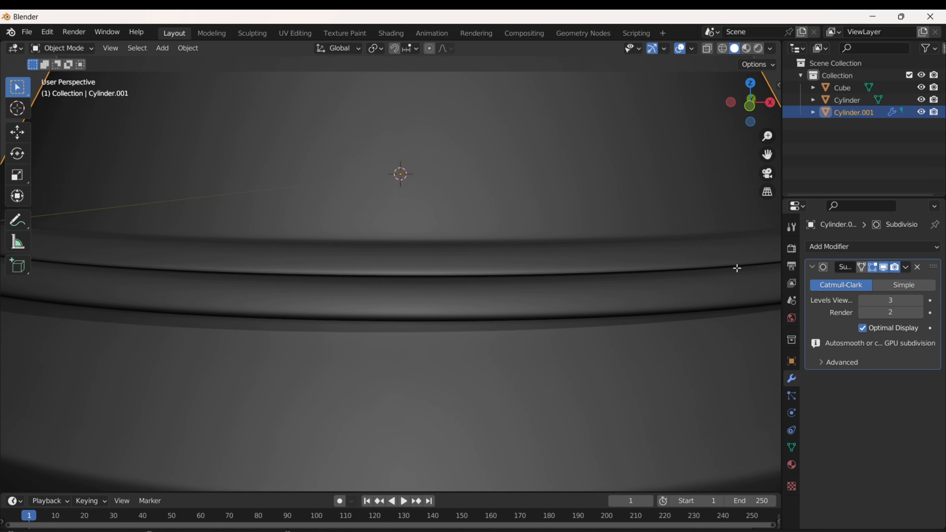
key("Tab")
middle_click_drag(732, 281, 629, 286, "shift")
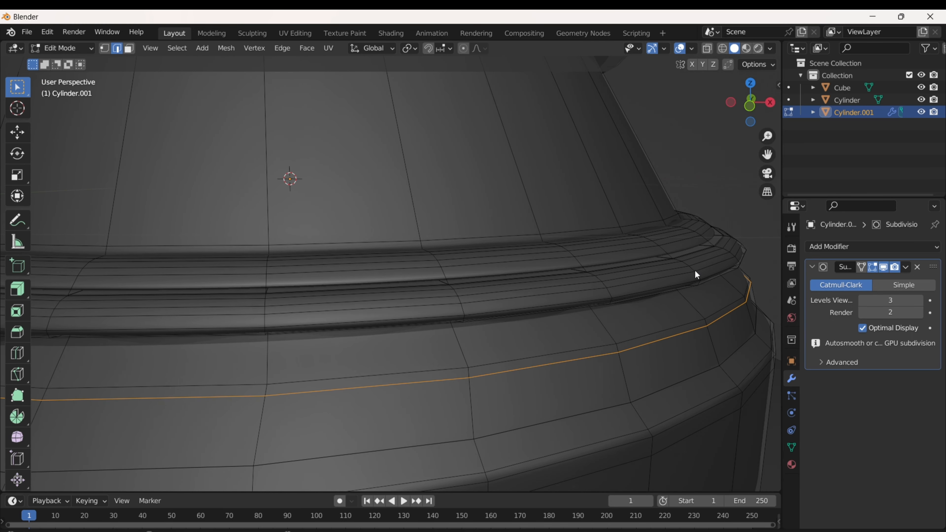
key("Tab")
key("Tab")
key("ctrl+r")
left_click(668, 255)
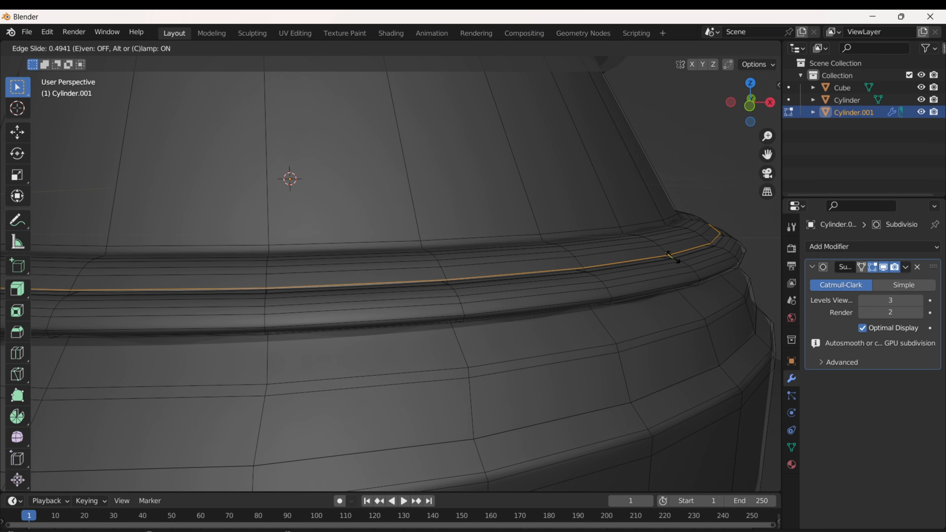
left_click(669, 253)
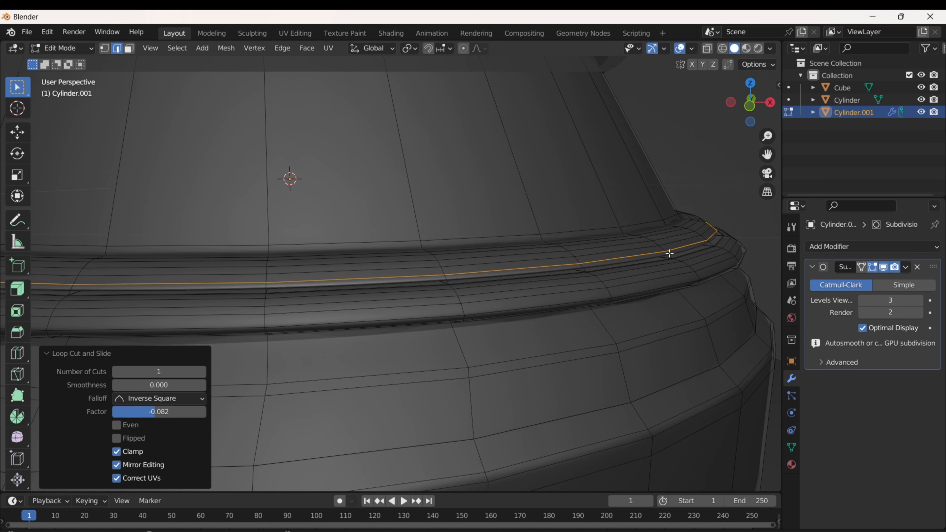
key("Tab")
key("Tab")
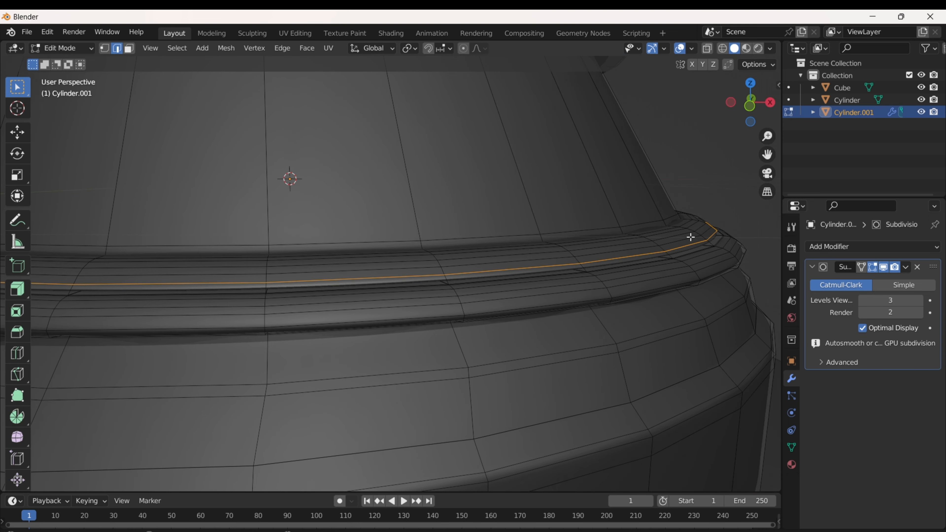
Add a loop cut where the flared section meets the small double ring and return to Object Mode.
key("ctrl+r")
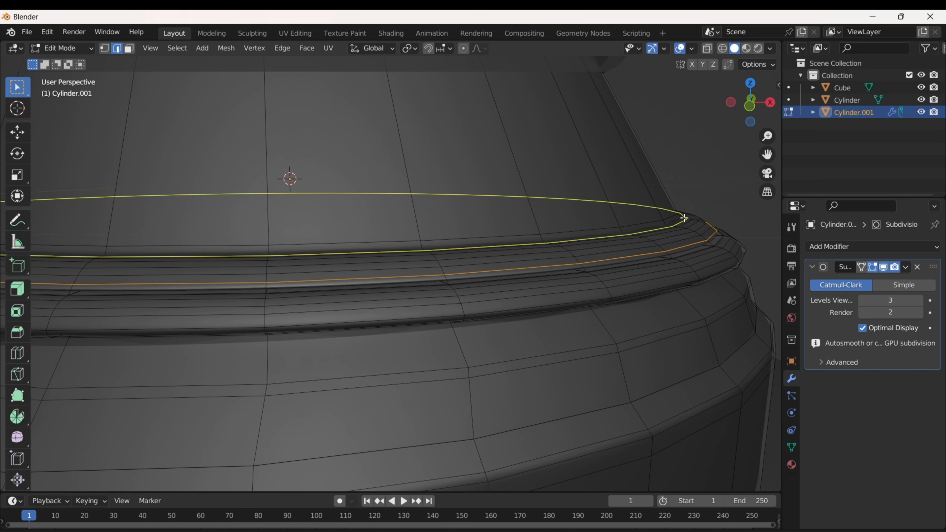
left_click(683, 217)
left_click(684, 217)
key("Tab")
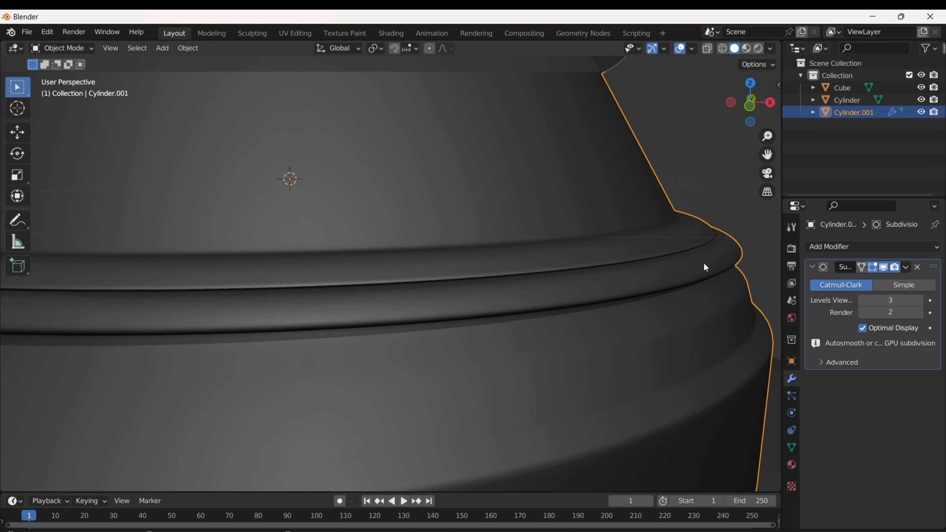
Add a loop cut on the upper ledge of the projecting ring above the flare, slid outward to factor -0.873.
key("Tab")
scroll(553, 199, "down", 3)
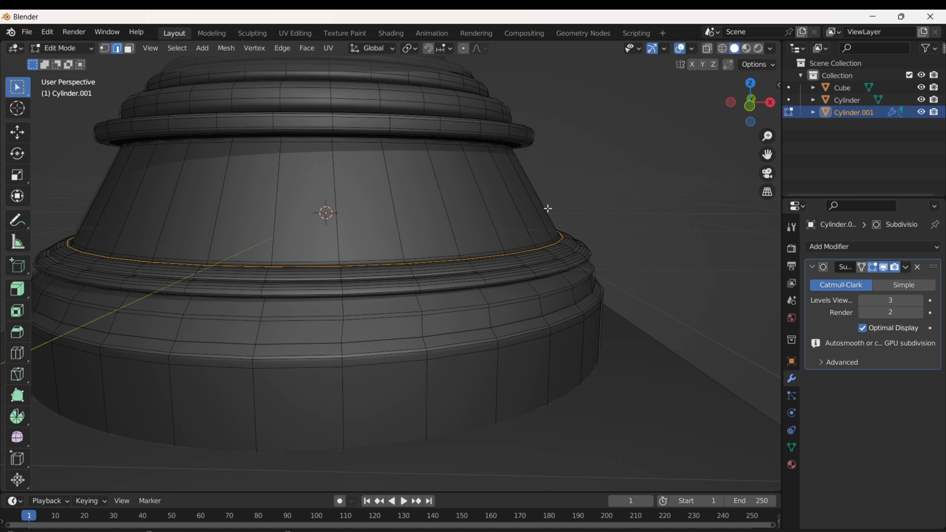
middle_click_drag(462, 128, 510, 198, "shift")
scroll(521, 201, "up", 2)
middle_click_drag(601, 208, 620, 235)
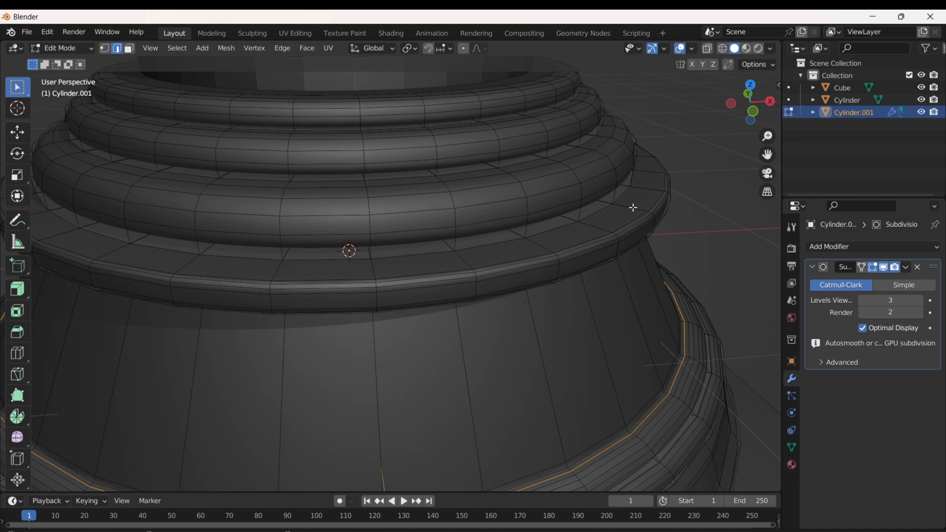
key("ctrl+r")
left_click(633, 190)
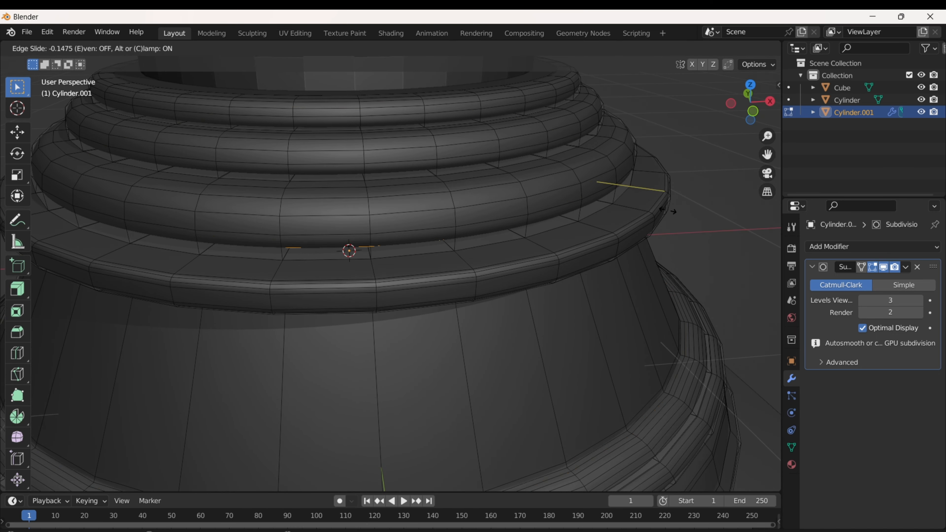
left_click(696, 218)
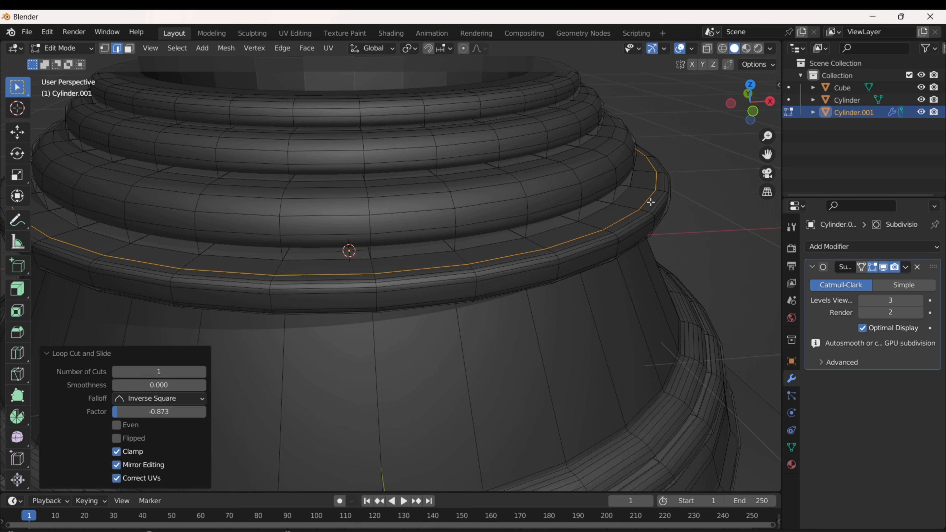
key("Tab")
middle_click_drag(624, 240, 593, 219)
key("Tab")
key("Tab")
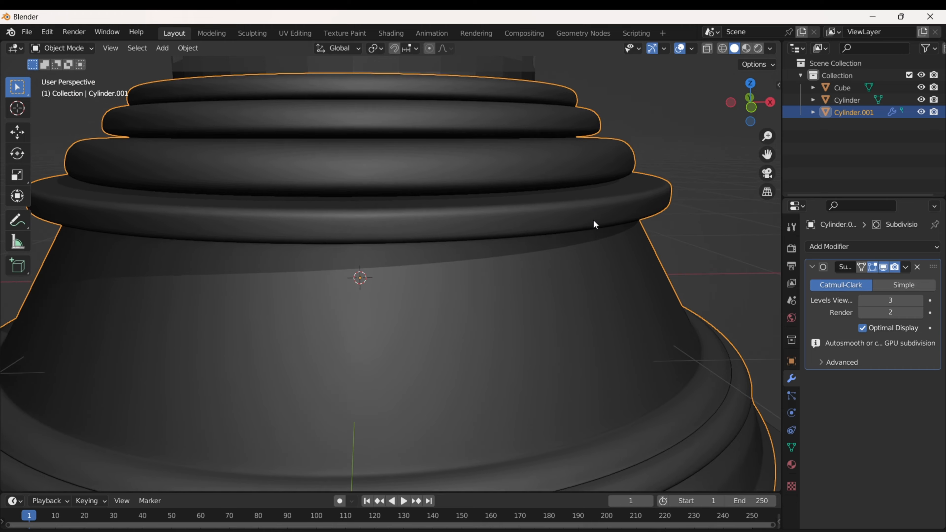
Add a loop cut along the upper side of the thickest stepped ring and return to Object Mode.
middle_click_drag(586, 186, 618, 235, "shift")
key("Tab")
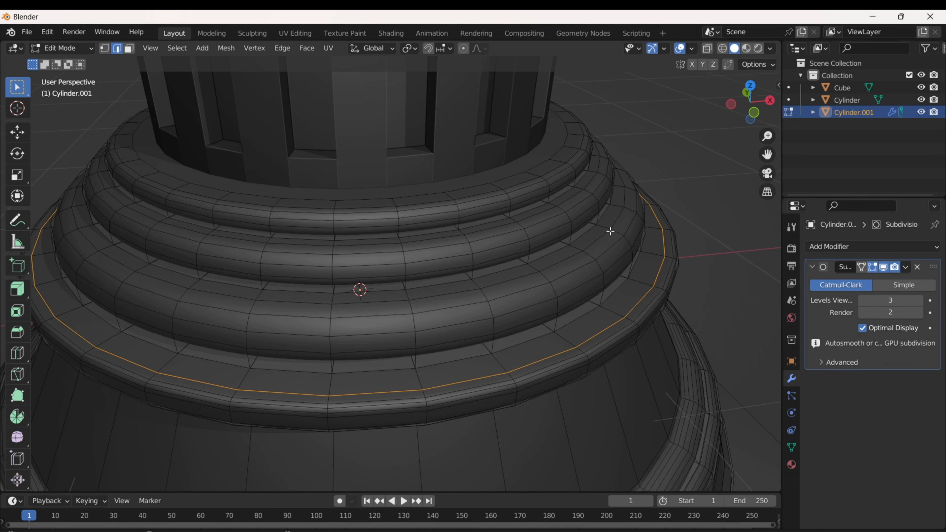
left_click(620, 234, "alt+shift")
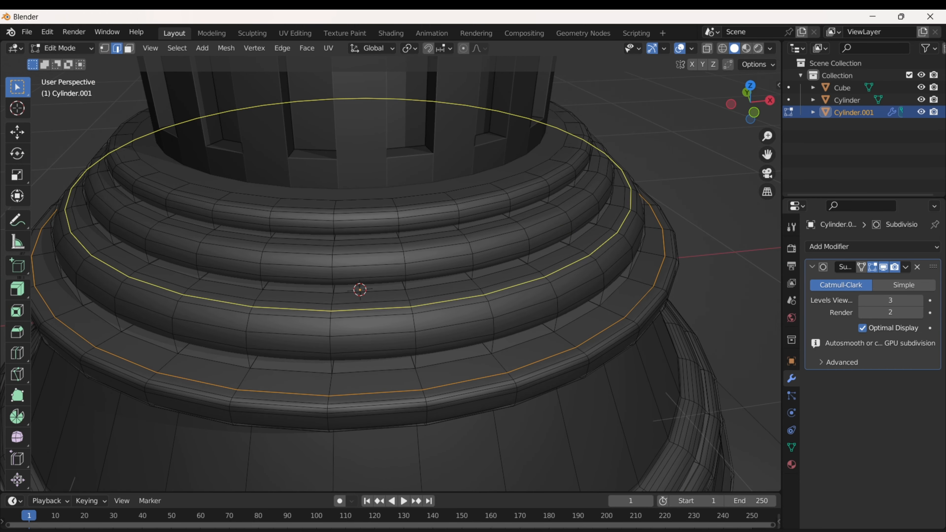
left_click(620, 234)
left_click(619, 232)
key("Tab")
mouse_move(619, 233)
middle_mouse_down()
mouse_move(593, 217)
mouse_move(611, 234)
middle_mouse_up()
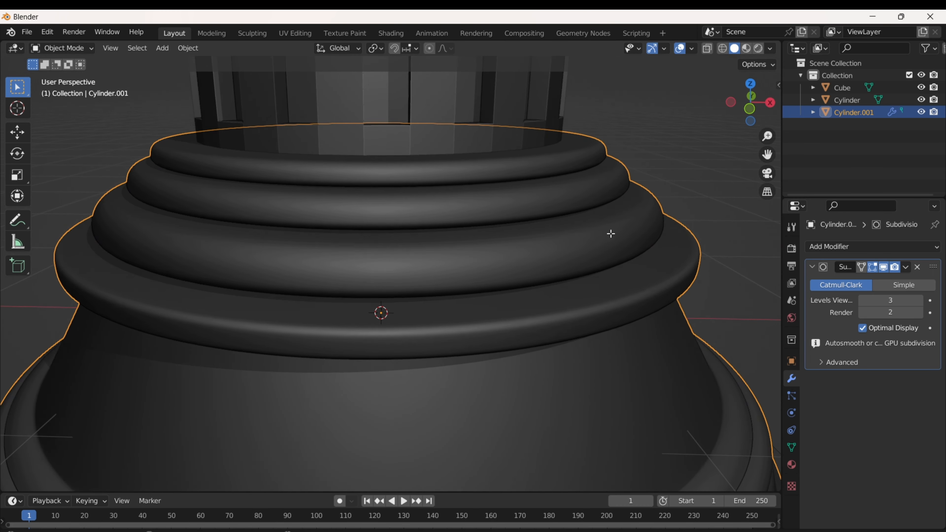
Add a loop cut along the lower side of the second ring from the top of the moulded base.
key("Tab")
key("ctrl+r")
left_click(617, 199)
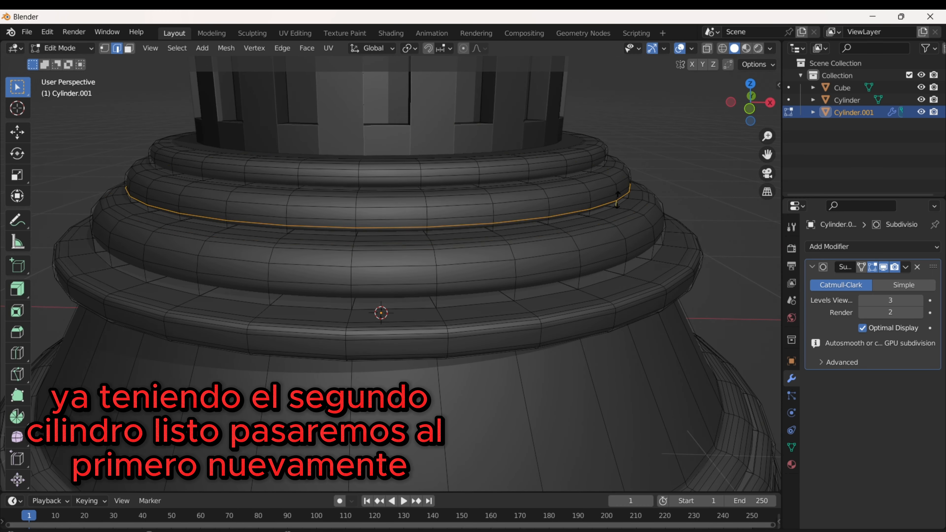
left_click(612, 196)
Add a loop cut on the lower side of the base's topmost ring, slid to factor 0.180, and return to Object Mode.
key("ctrl+r")
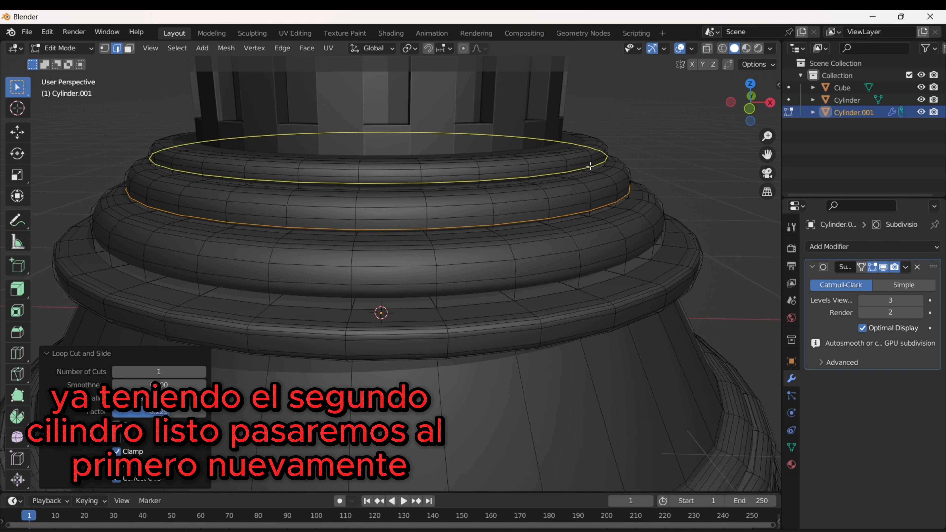
left_click(590, 165)
left_click(589, 167)
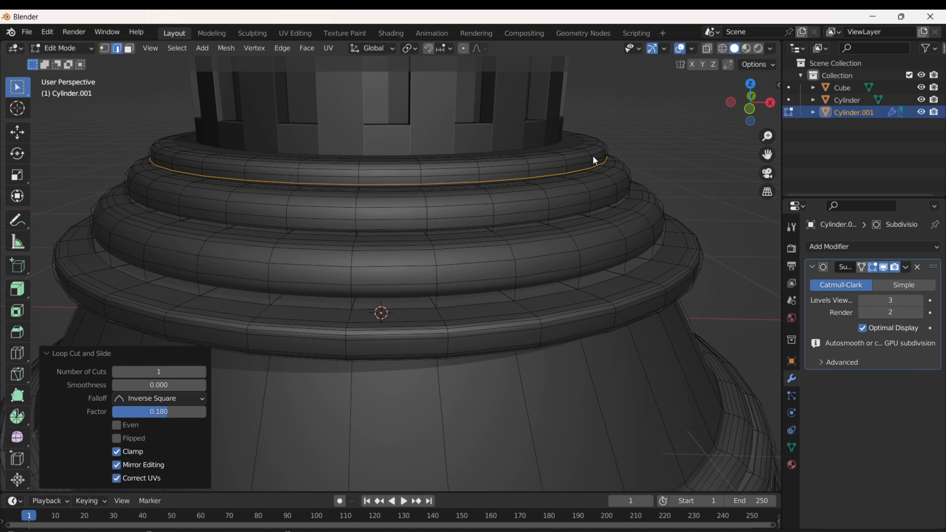
key("Tab")
Lower the fluted shaft along Z so its lower end sinks into the top ring of the base.
middle_click_drag(612, 171, 493, 182)
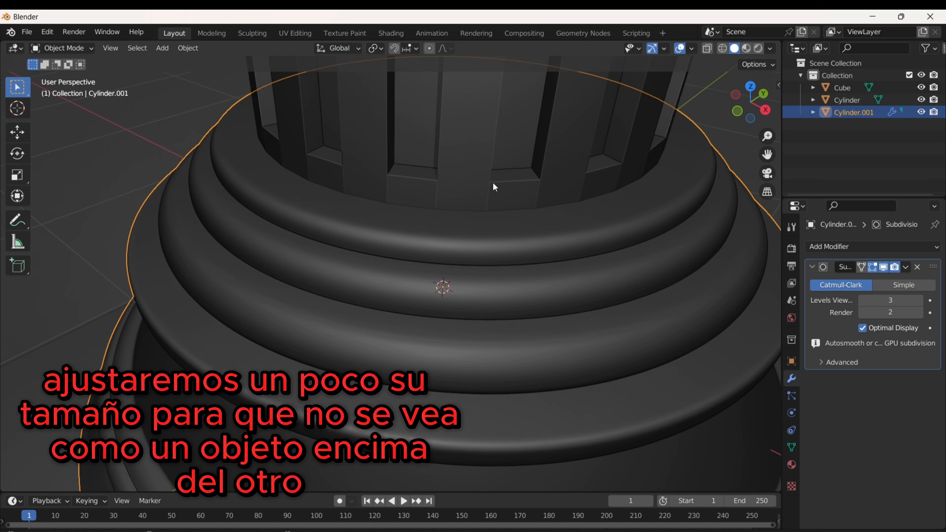
left_click(493, 184)
key("g")
key("z")
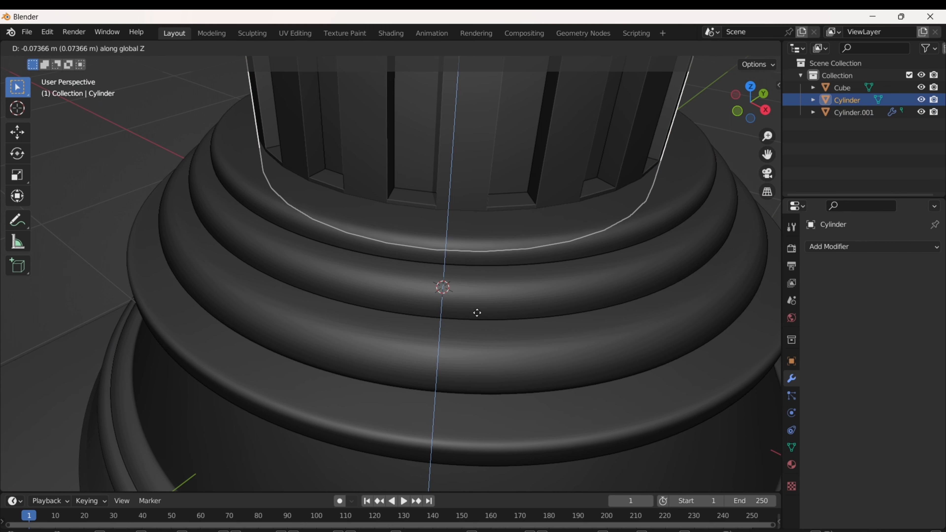
left_click(477, 250)
scroll(454, 272, "down", 4)
middle_click_drag(454, 287, 456, 314, "shift")
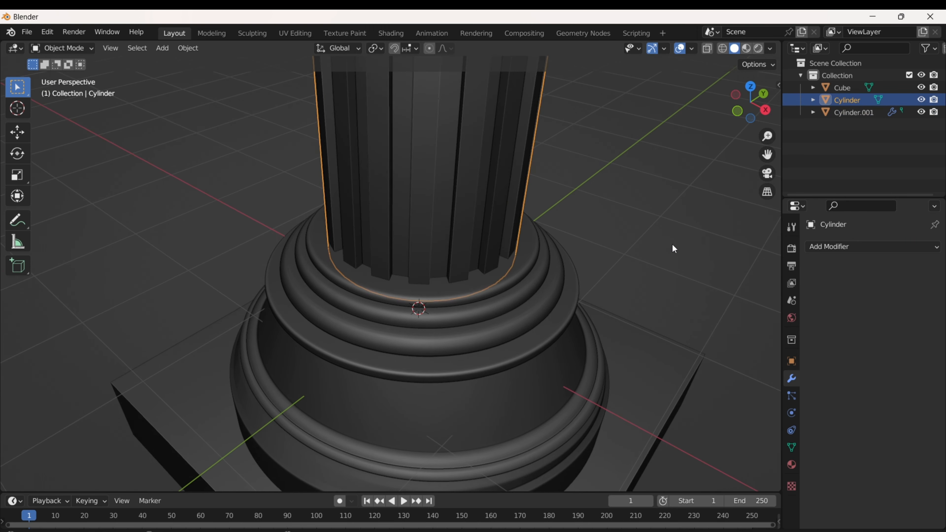
Add seven evenly spaced horizontal loop cuts along the fluted shaft, spread them towards its ends, and return to Object Mode.
left_click(672, 245)
scroll(628, 279, "down", 4)
middle_click_drag(557, 286, 466, 230)
middle_click_drag(511, 256, 435, 205)
left_click(431, 201)
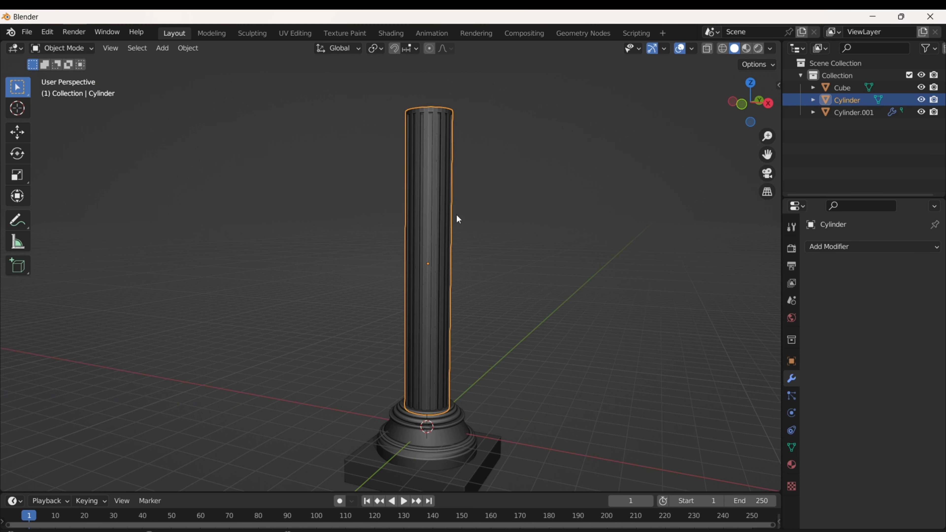
key("KP_1")
key("Tab")
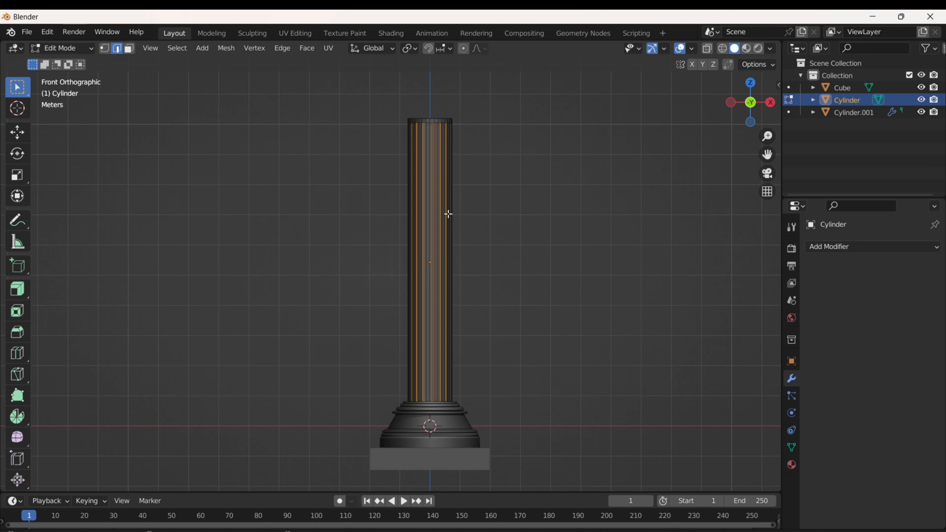
left_click(451, 219)
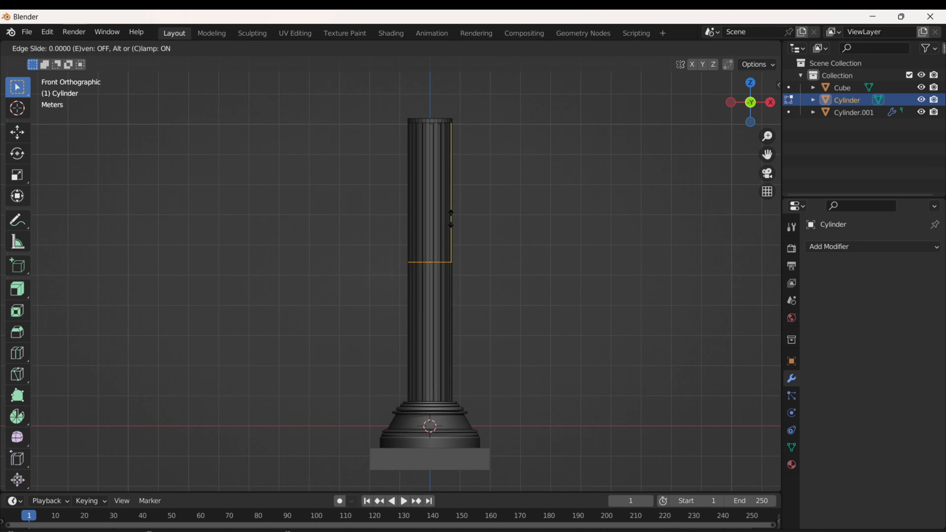
right_click(451, 219)
middle_click_drag(467, 224, 482, 212)
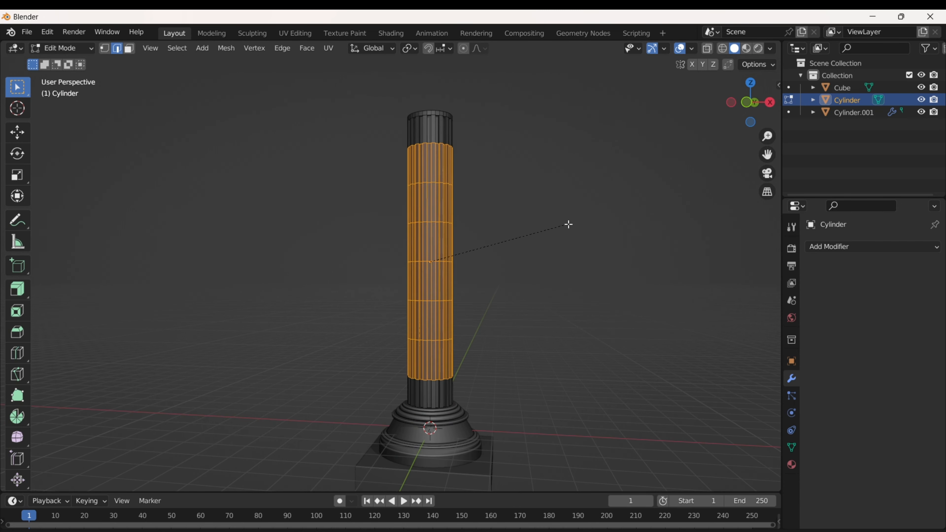
left_click(582, 221)
key("Tab")
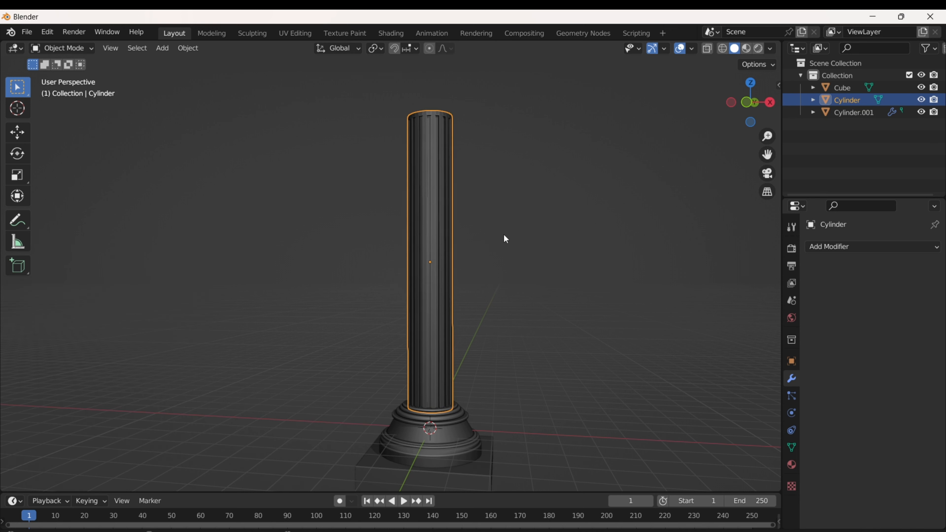
Add a Simple Deform modifier to the shaft, twisting it around the Z axis with an angle of 260°.
left_click(854, 249)
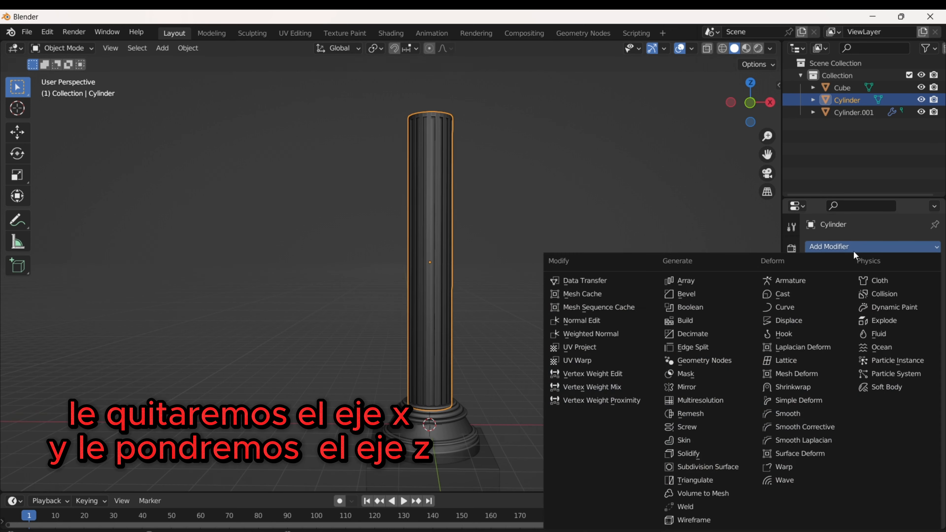
left_click(798, 401)
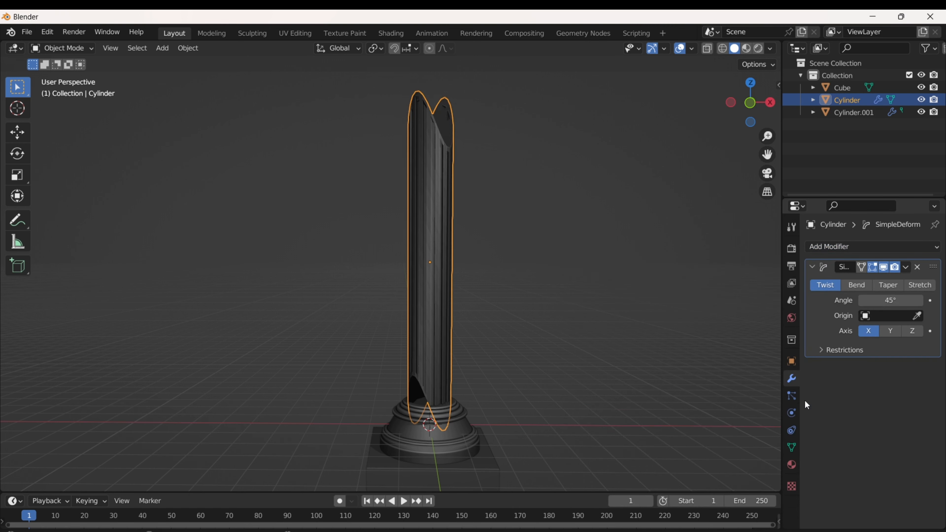
left_click(916, 330)
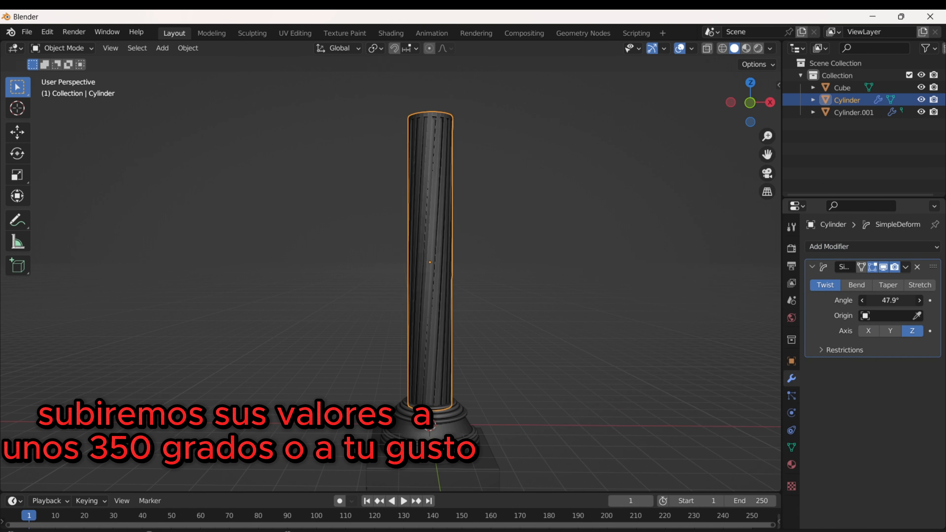
left_click_drag(889, 300, 930, 300)
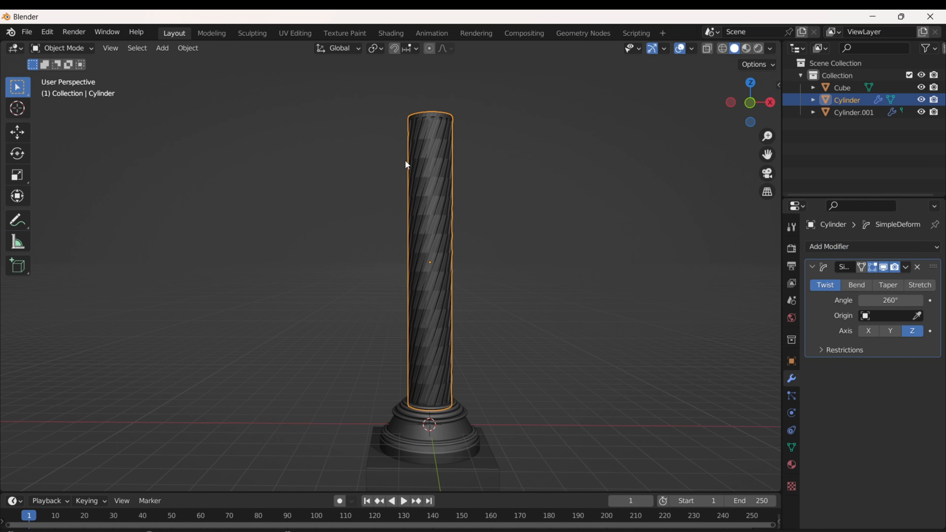
Apply Shade Auto Smooth to the twisted shaft and raise its twist angle to 357°.
scroll(406, 164, "up", 1)
right_click(410, 165)
left_click(447, 174)
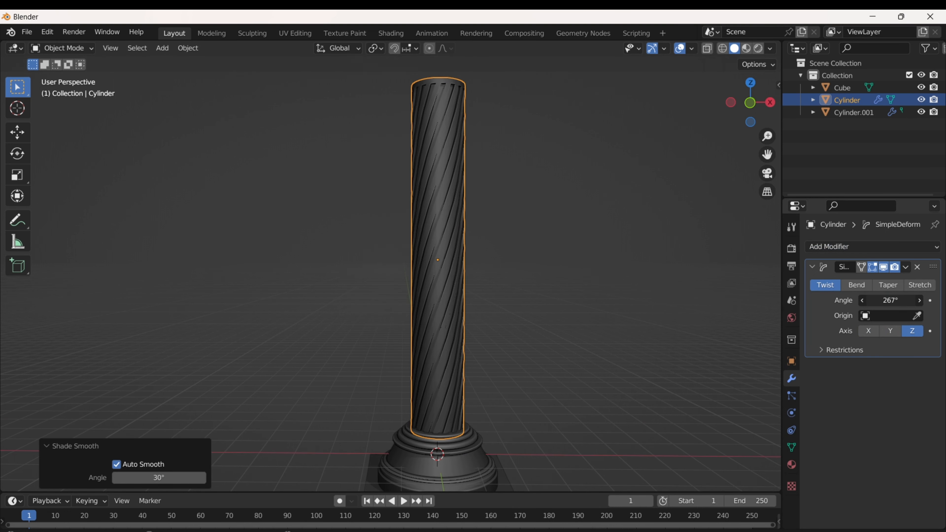
left_click_drag(890, 300, 920, 300)
left_click(689, 302)
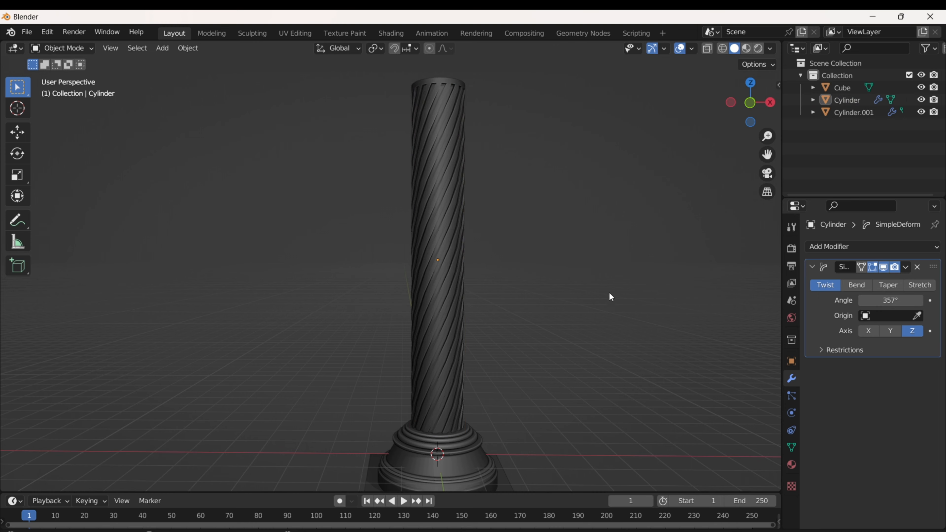
middle_click_drag(609, 292, 511, 309)
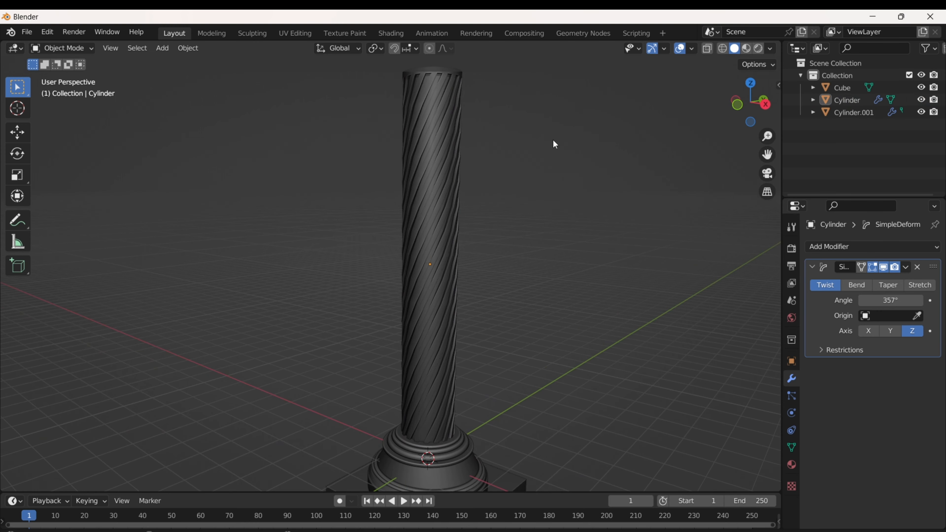
Add a Subdivision Surface modifier to the shaft, place it above the Simple Deform modifier, and check the shaft's top end in Edit Mode.
left_click(860, 246)
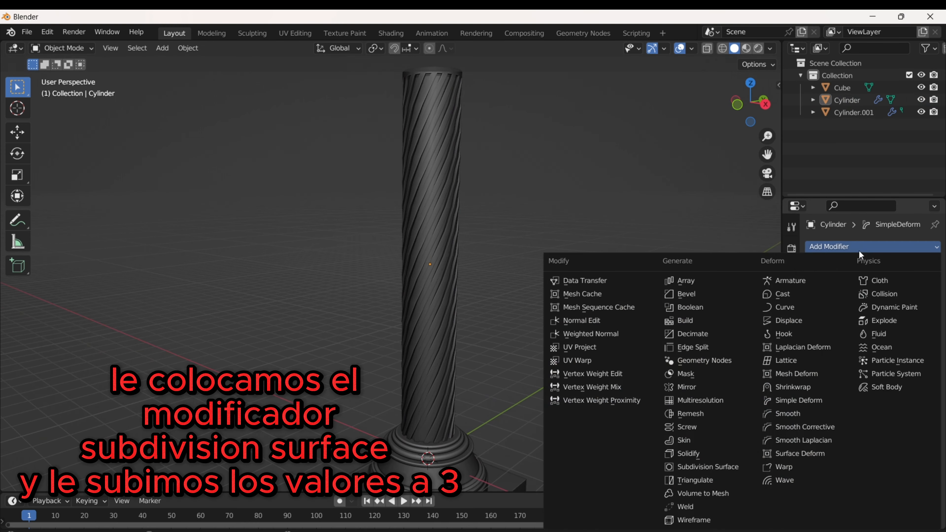
left_click(692, 466)
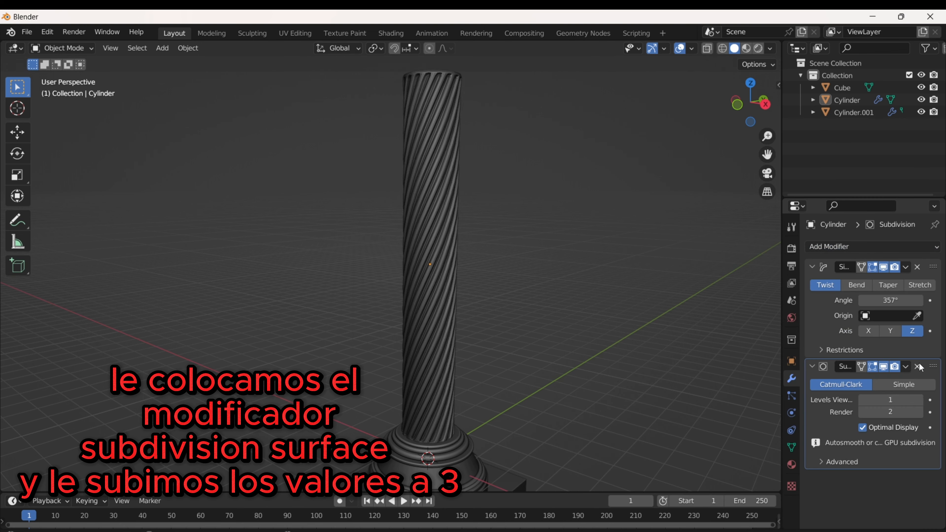
left_click(814, 367)
left_click_drag(933, 367, 933, 266)
middle_click_drag(468, 190, 538, 219)
left_click(458, 90)
key("Tab")
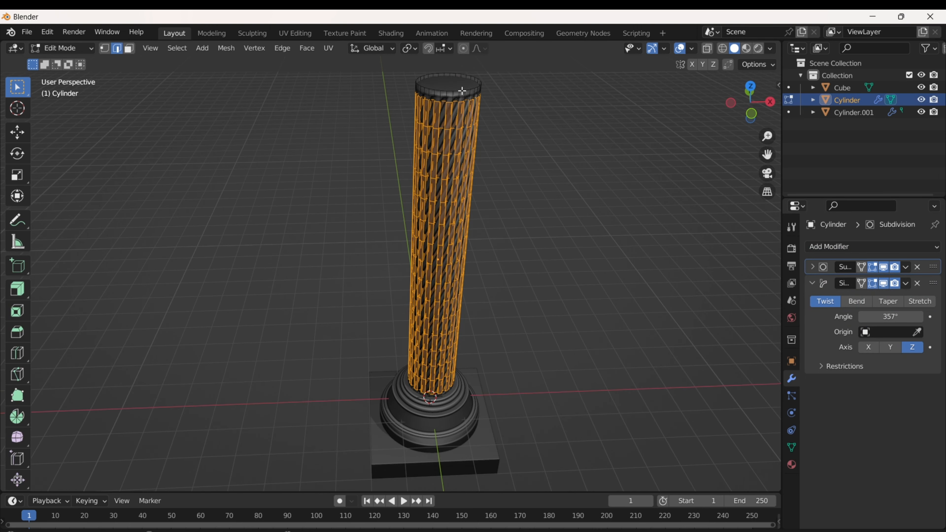
left_click(460, 87)
key("Tab")
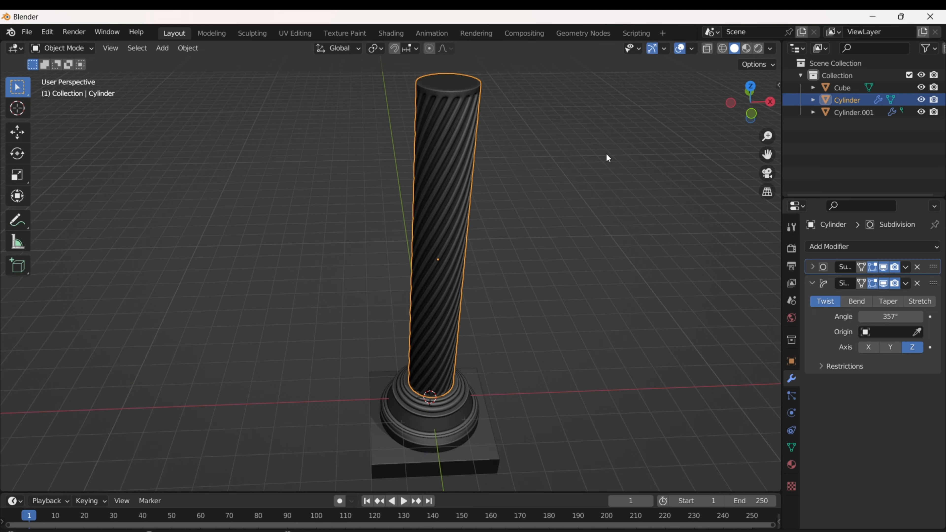
Duplicate the moulded base in place and turn the copy upside down with two 90° rotations about the X axis.
middle_click_drag(606, 153, 557, 191)
middle_click_drag(418, 418, 448, 410)
left_click(398, 444)
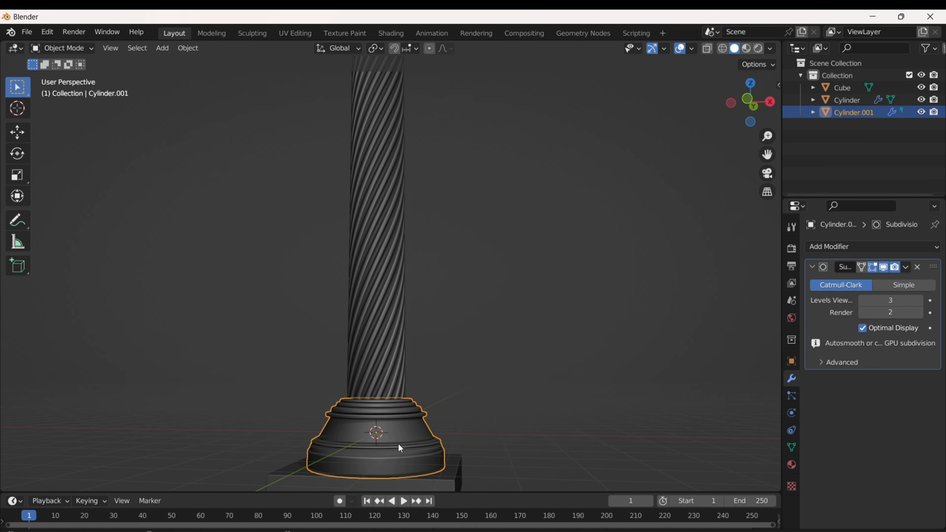
key("KP_1")
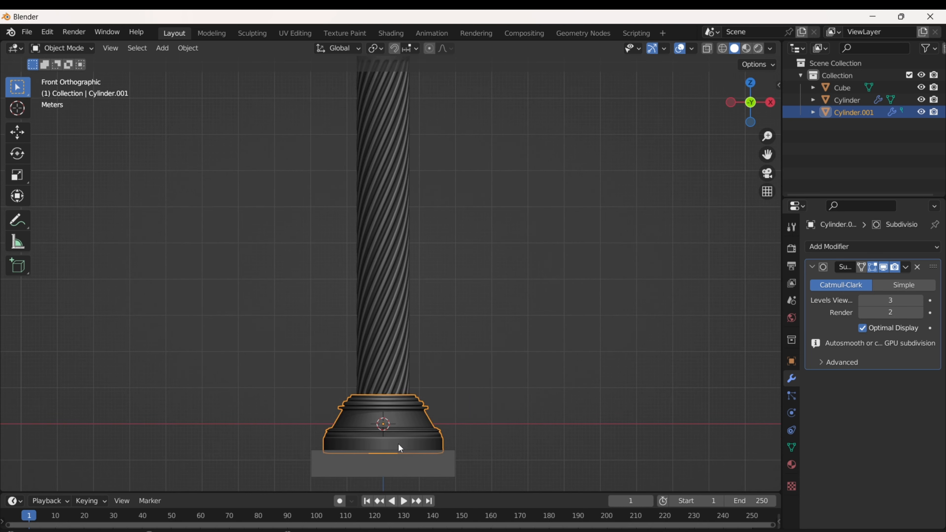
key("shift+d")
left_click(399, 444)
type("rx90")
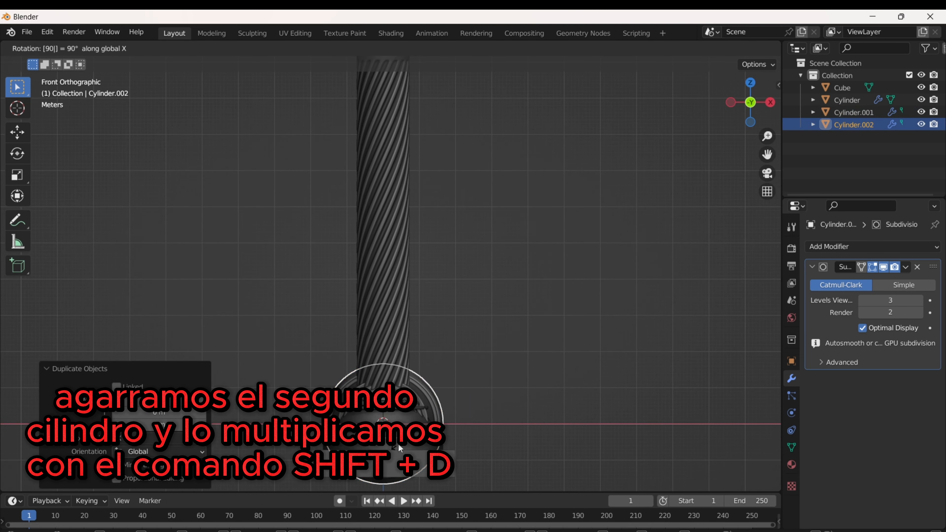
key("Return")
type("rx90")
key("Return")
scroll(427, 311, "down", 2)
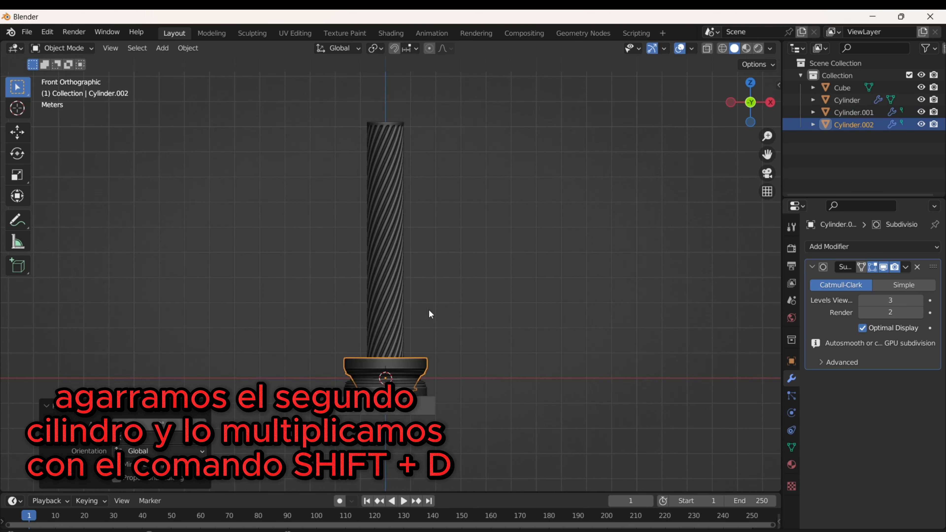
Move the inverted copy about 11 m up along Z to form a capital at the shaft's upper end.
middle_click_drag(426, 311, 428, 359, "shift")
key("g")
key("z")
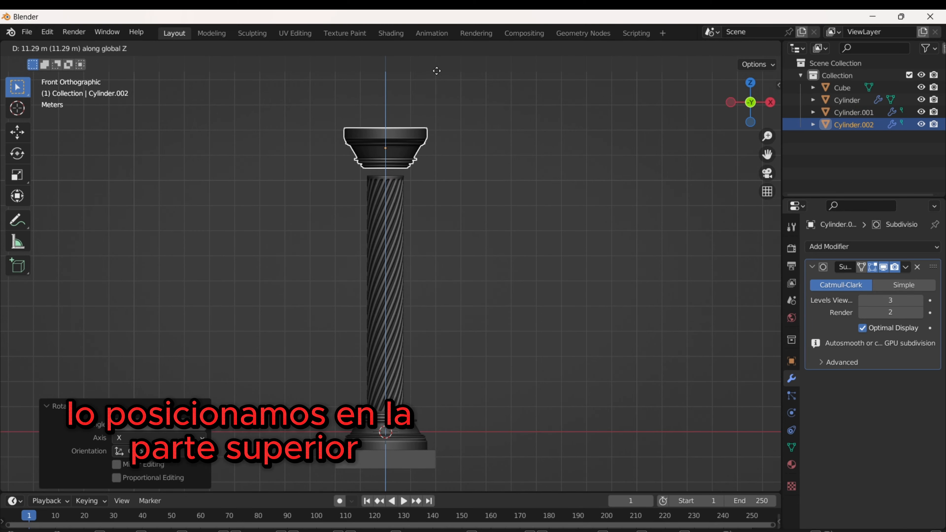
left_click(440, 127)
left_click(478, 191)
Lower the capital about 0.14 m along Z so that it sits over the top of the shaft.
scroll(415, 194, "up", 4)
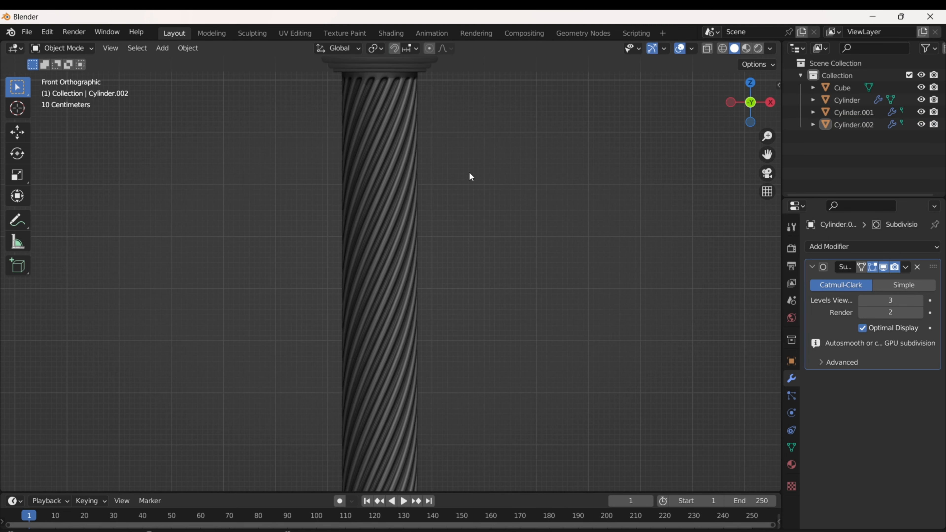
middle_click_drag(488, 223, 497, 260, "shift")
left_click(455, 115)
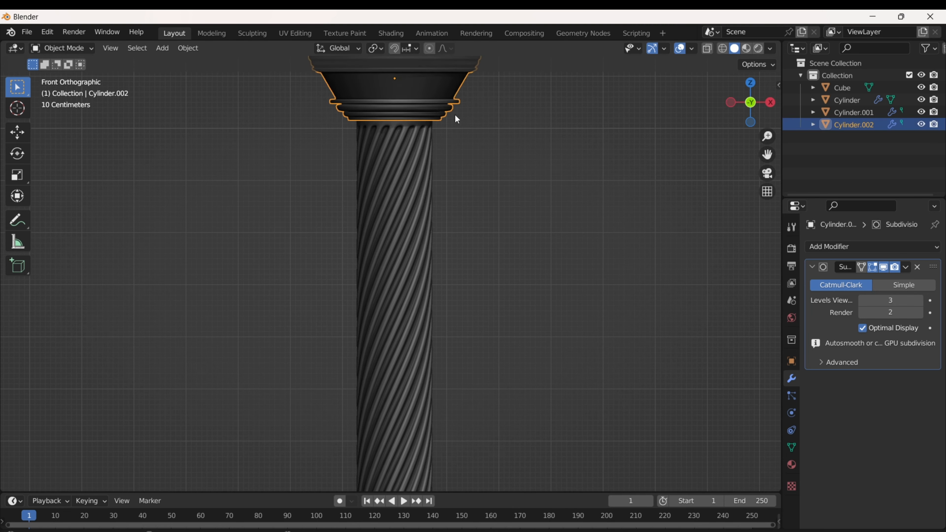
key("g")
key("z")
left_click(483, 154)
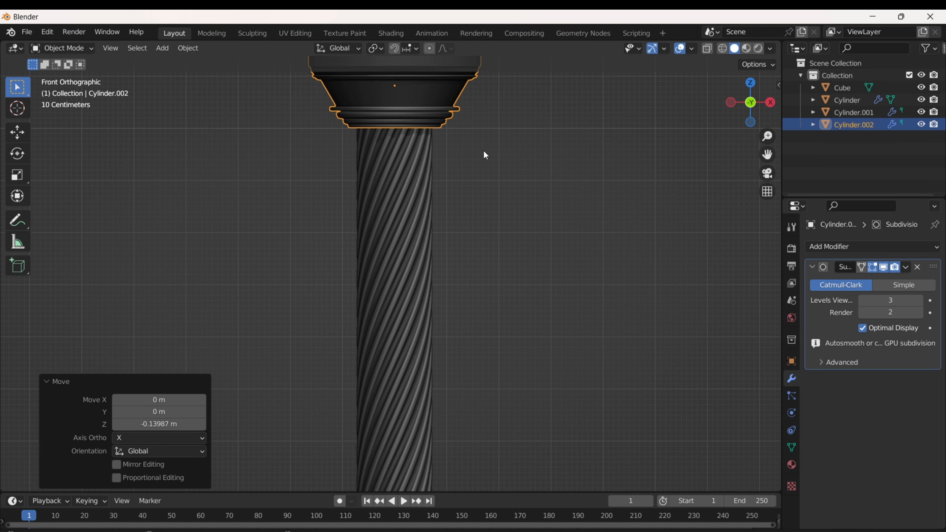
left_click(483, 155)
Apply Shade Smooth to the twisted shaft to soften its spiral flutes.
scroll(365, 171, "up", 2)
middle_click_drag(393, 175, 478, 193)
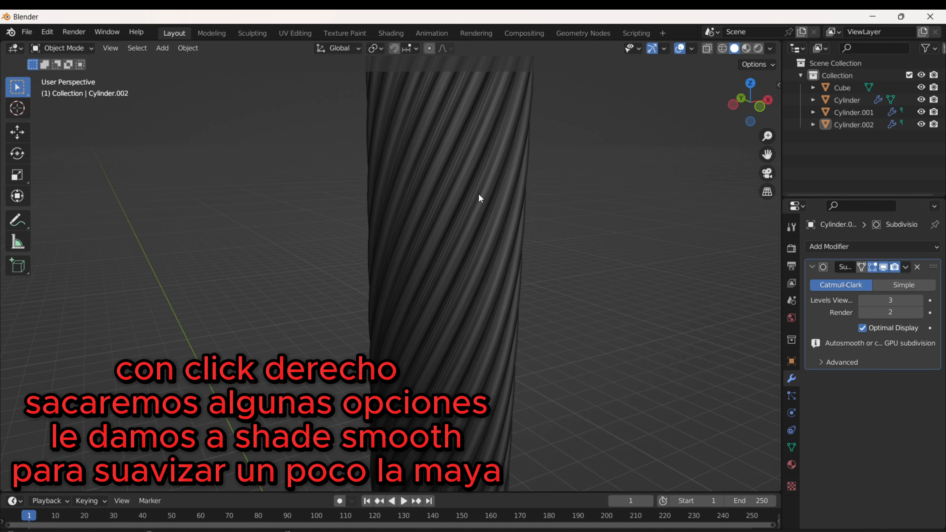
left_click(480, 192)
scroll(480, 194, "up", 3)
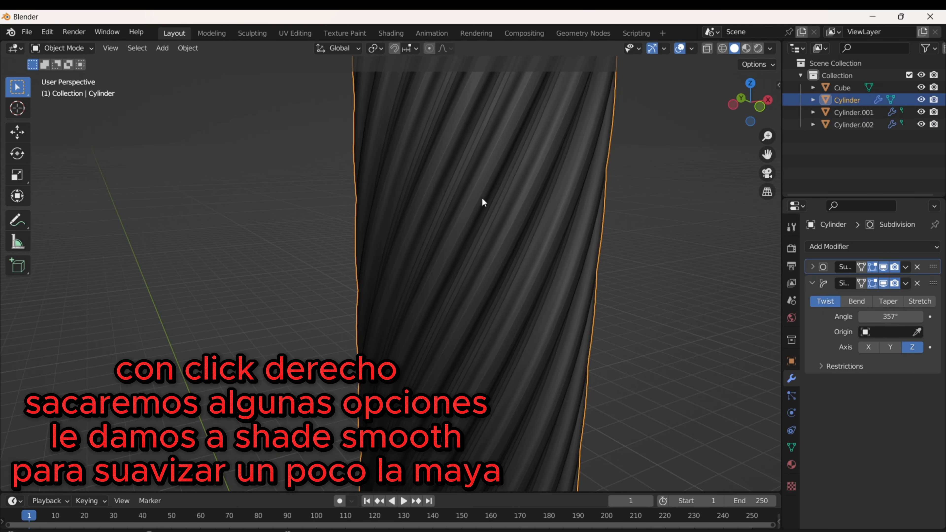
right_click(485, 173)
key("Escape")
right_click(494, 166)
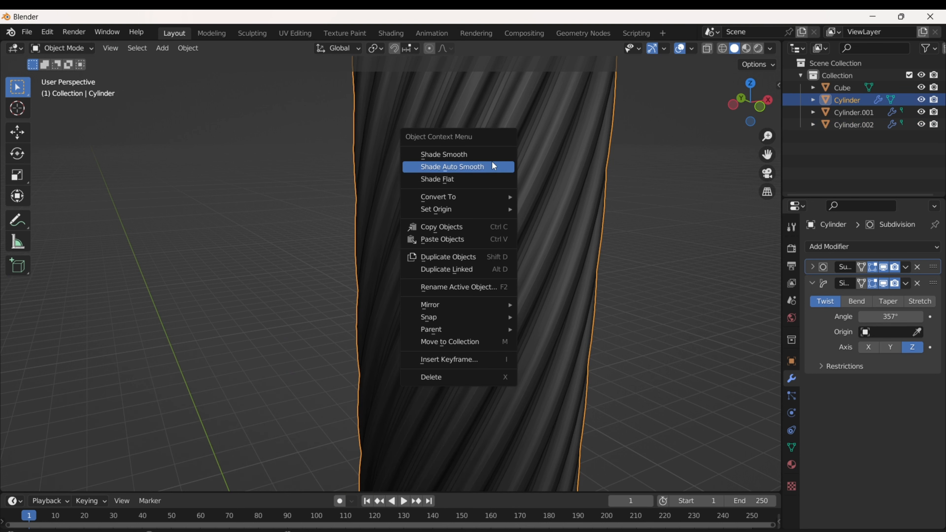
left_click(491, 155)
scroll(591, 221, "down", 5)
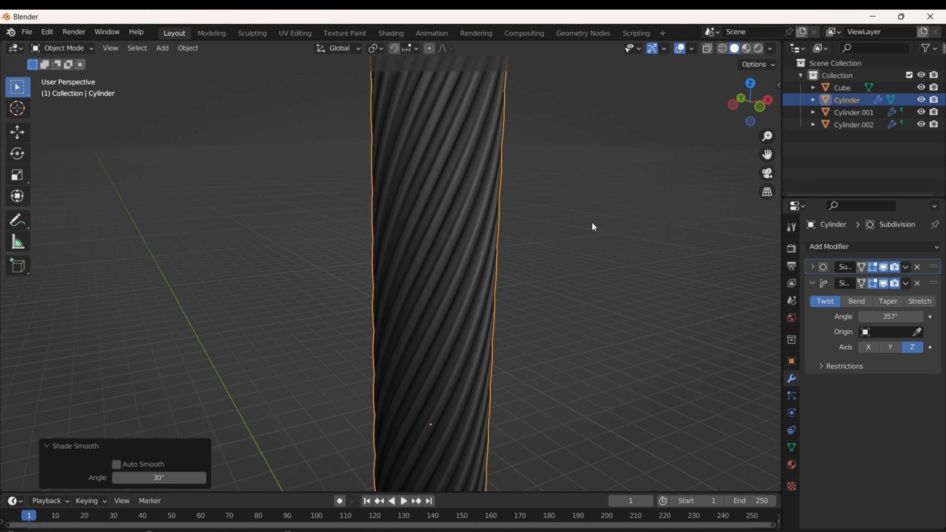
scroll(544, 220, "down", 5)
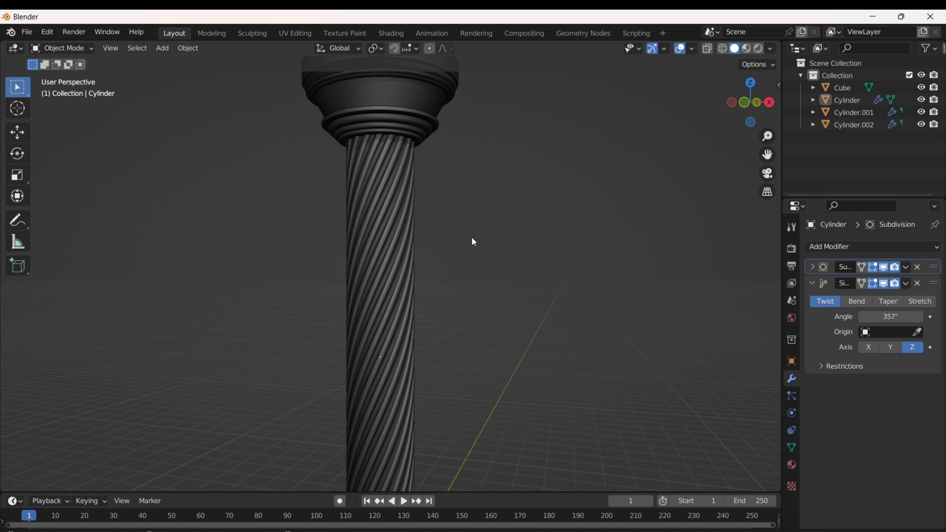
Apply a single-segment vertex bevel to one upper corner of the square plinth, cutting much farther along the top edge than down the side.
middle_click_drag(463, 289, 398, 306)
scroll(410, 304, "up", 1)
scroll(432, 347, "down", 1)
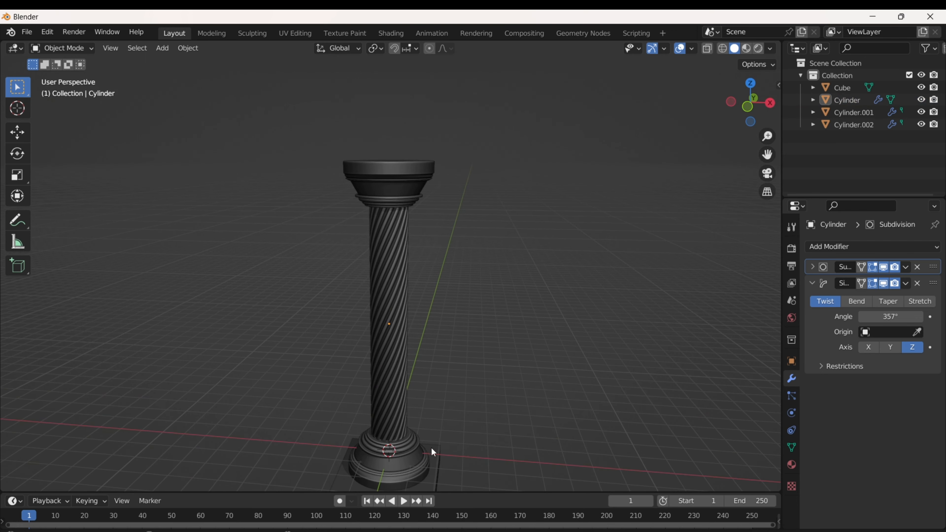
scroll(447, 428, "down", 2)
middle_click_drag(474, 408, 428, 387)
middle_click_drag(400, 420, 394, 359, "shift")
middle_click_drag(409, 332, 432, 387)
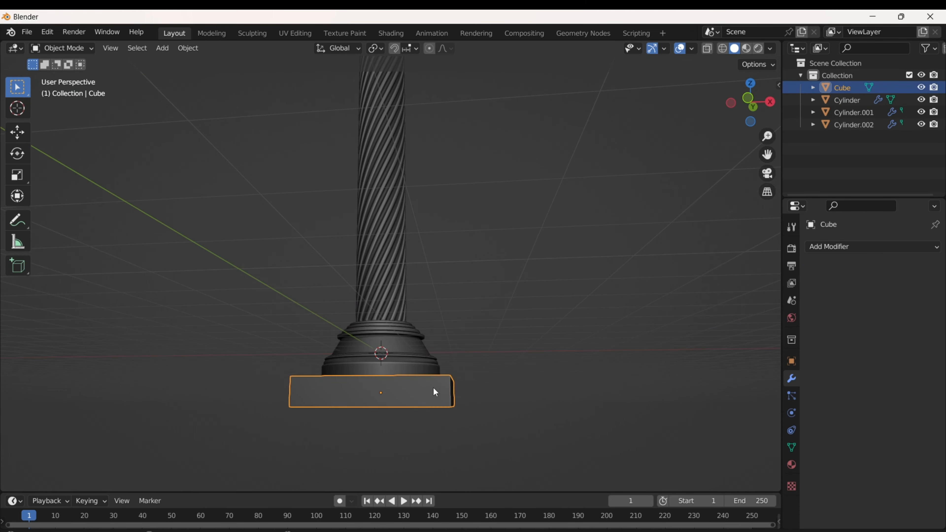
key("KP_1")
scroll(461, 338, "up", 4)
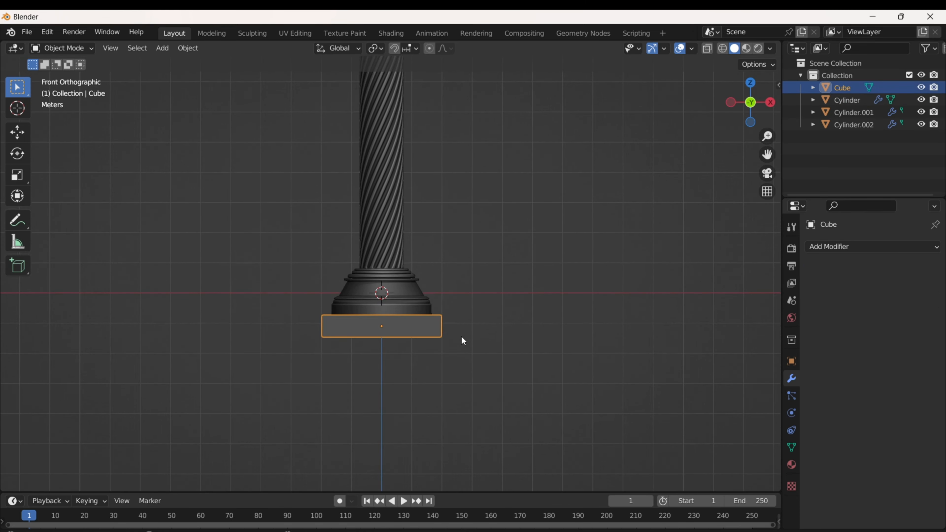
key("Tab")
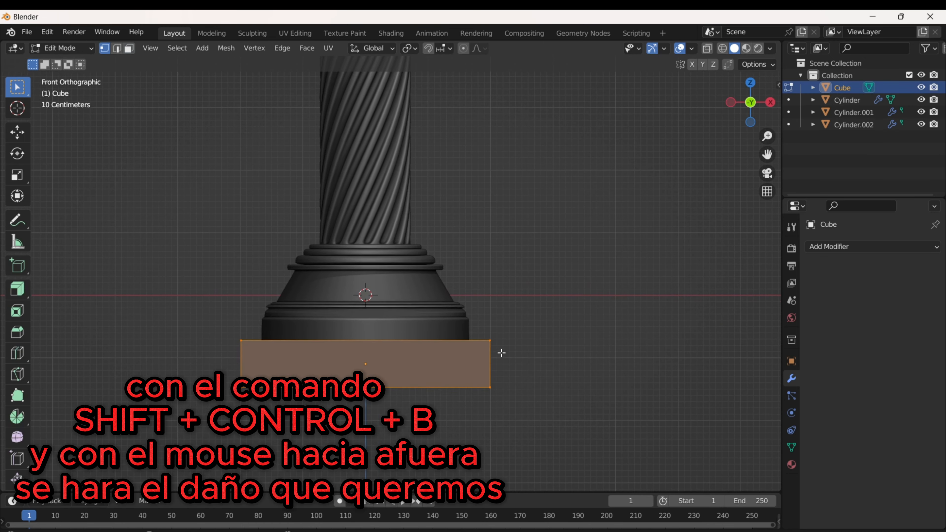
left_click(490, 340)
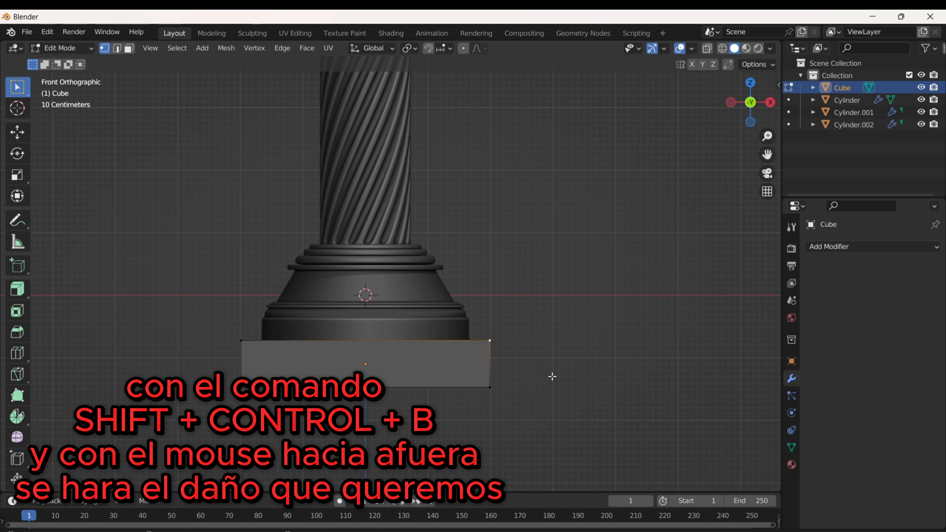
key("shift+ctrl+b")
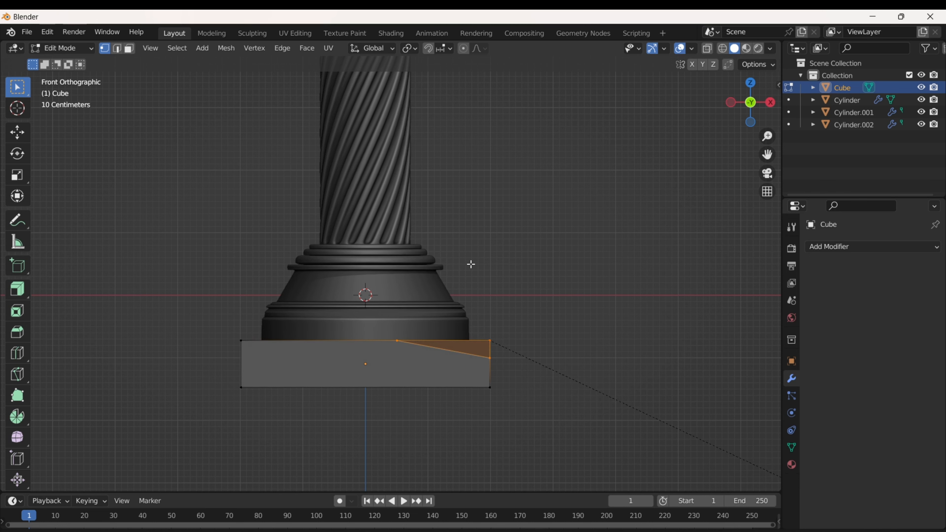
left_click(470, 249)
key("Tab")
Apply a vertex bevel with one segment to another upper corner of the square plinth, leaving a flat triangular chipped facet.
middle_click_drag(525, 287, 500, 296)
middle_click_drag(379, 313, 306, 342)
key("Tab")
left_click(293, 332)
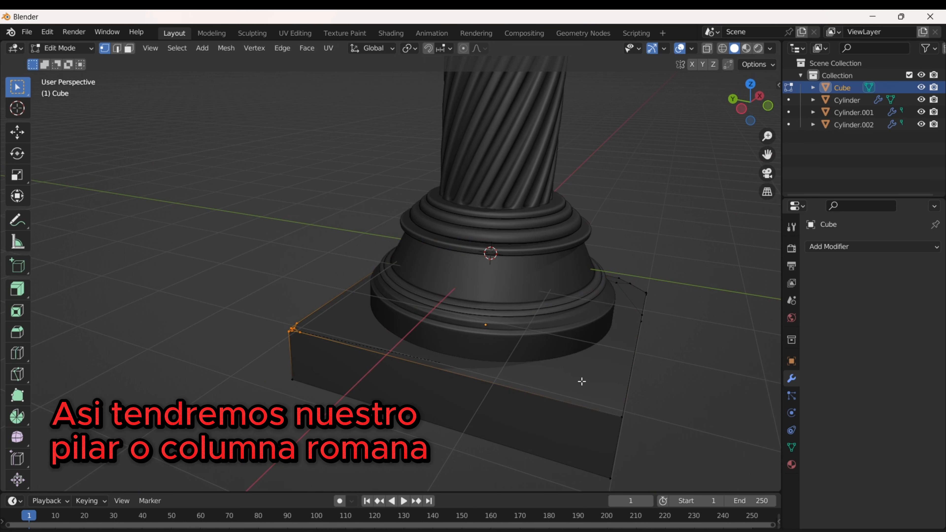
scroll(314, 378, "up", 1)
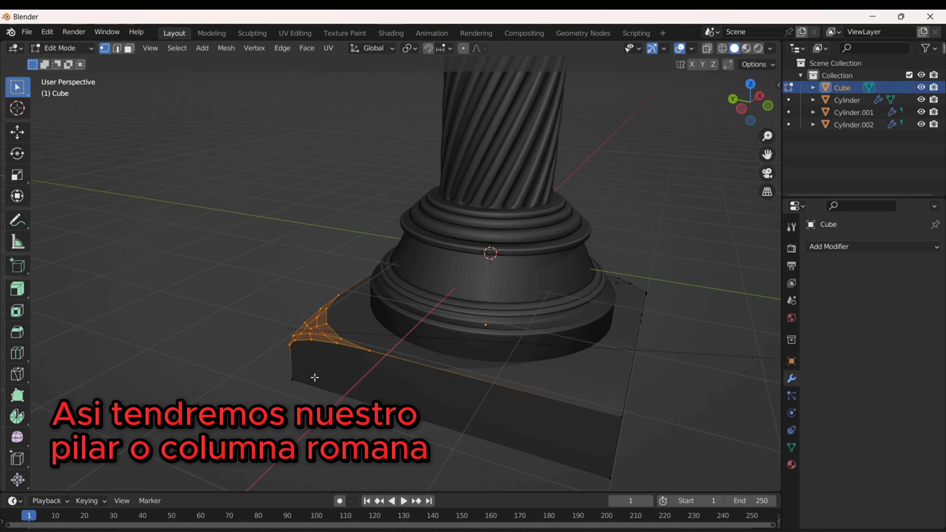
scroll(373, 378, "down", 4)
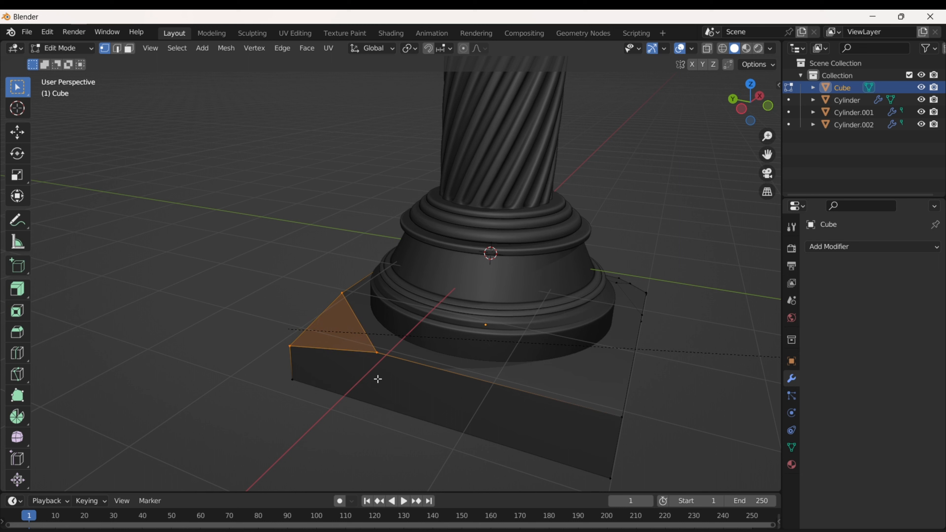
left_click(497, 395)
key("Tab")
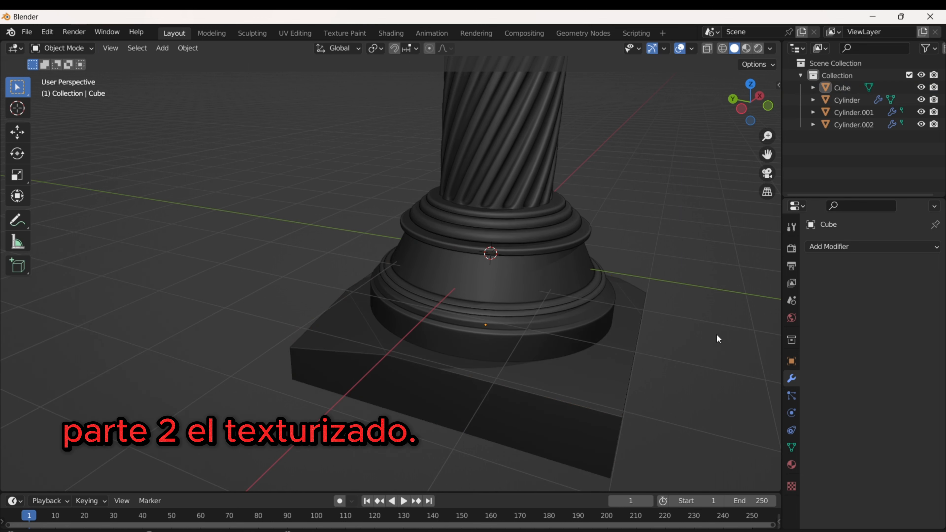
Play the column's animation over frames 1 to 80 from the front view.
middle_click_drag(716, 334, 597, 330)
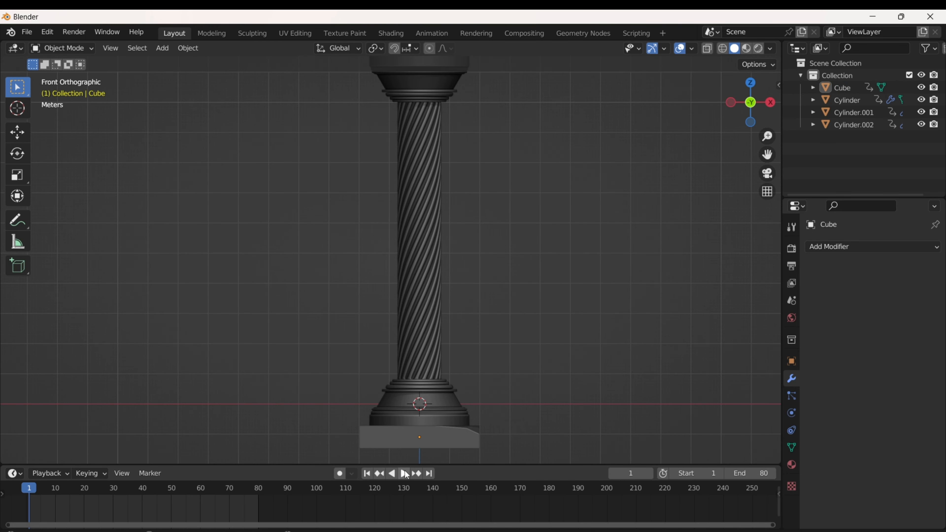
left_click(405, 473)
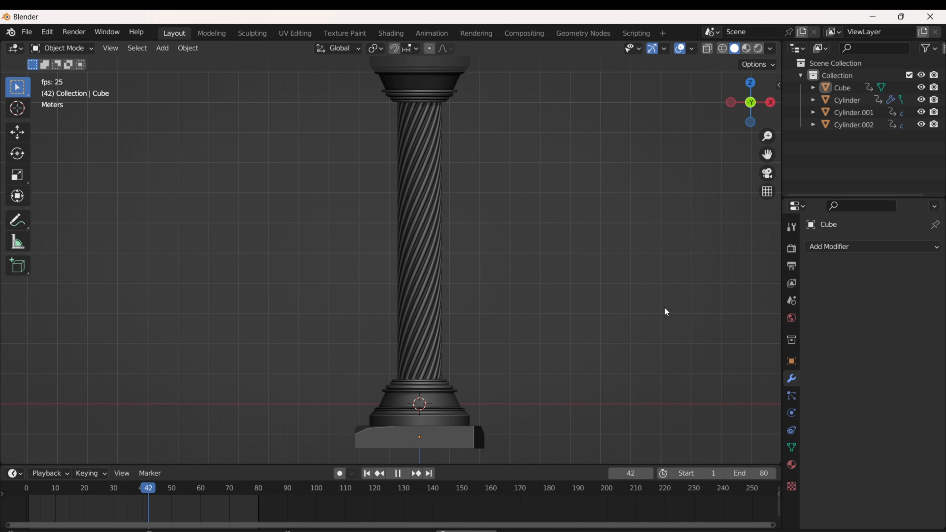